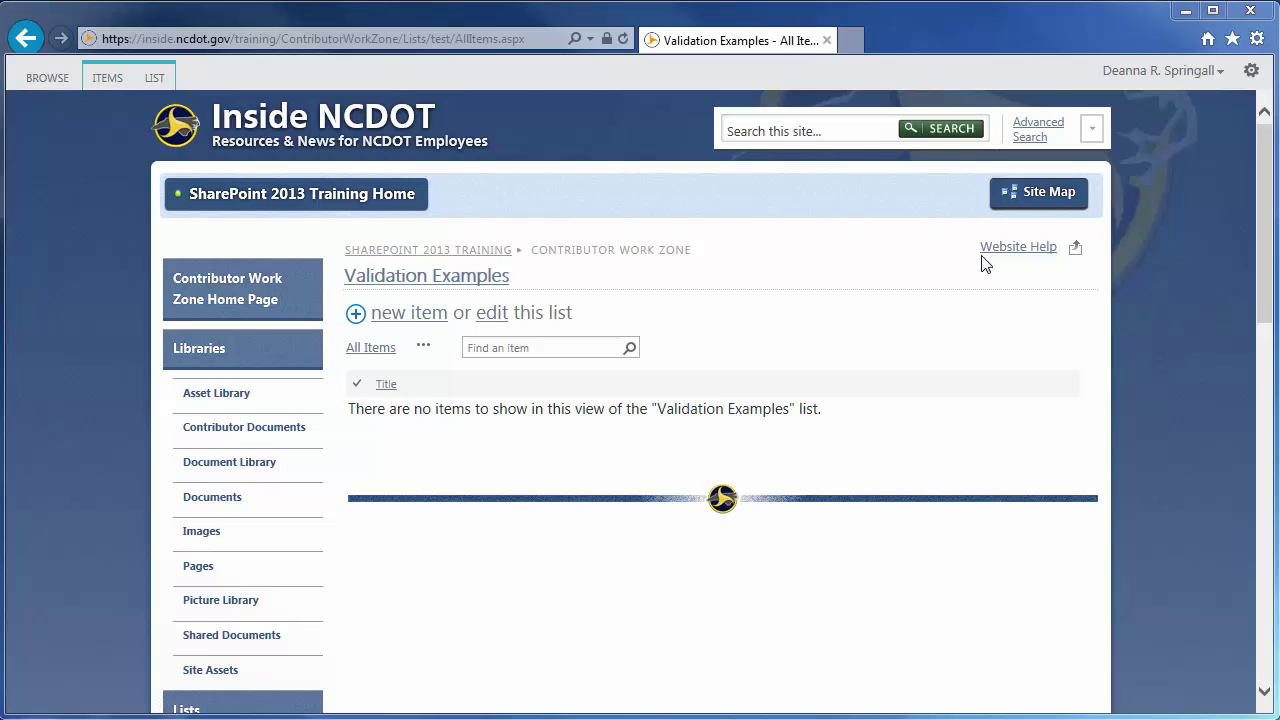
Start a new list column named Part Number.
left_click(153, 78)
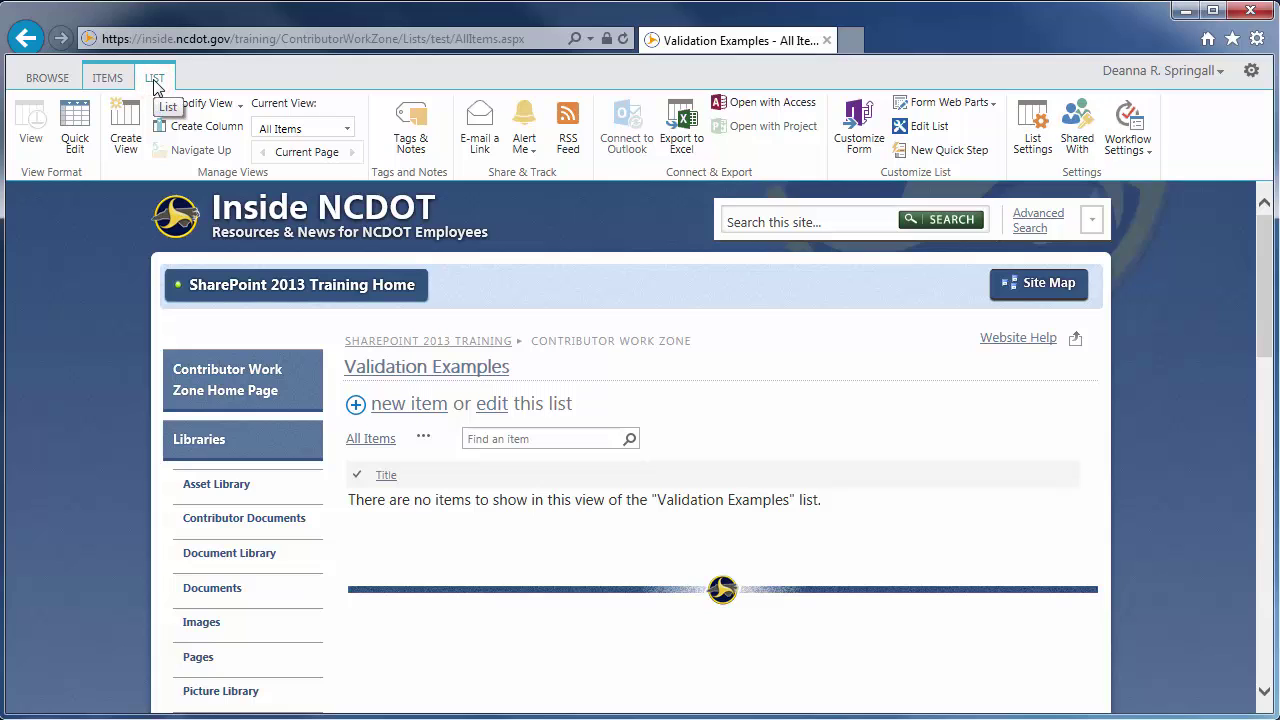
left_click(219, 124)
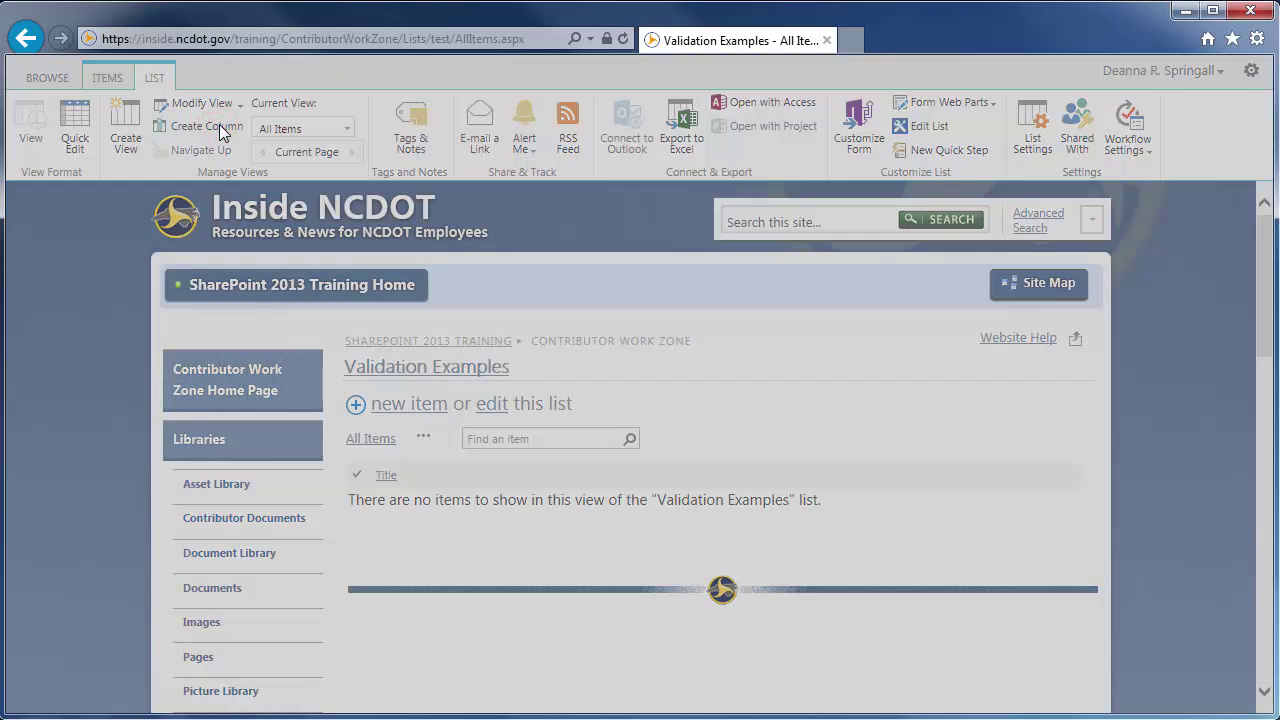
type("Part")
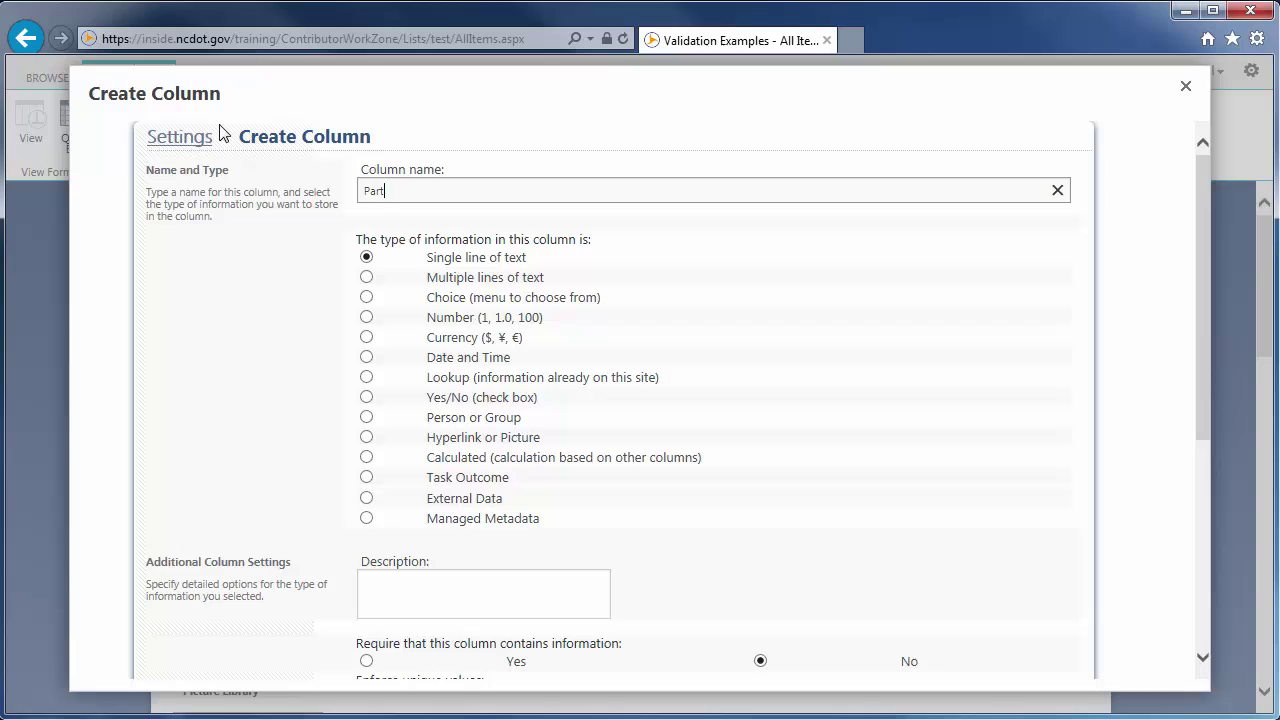
type(" Number")
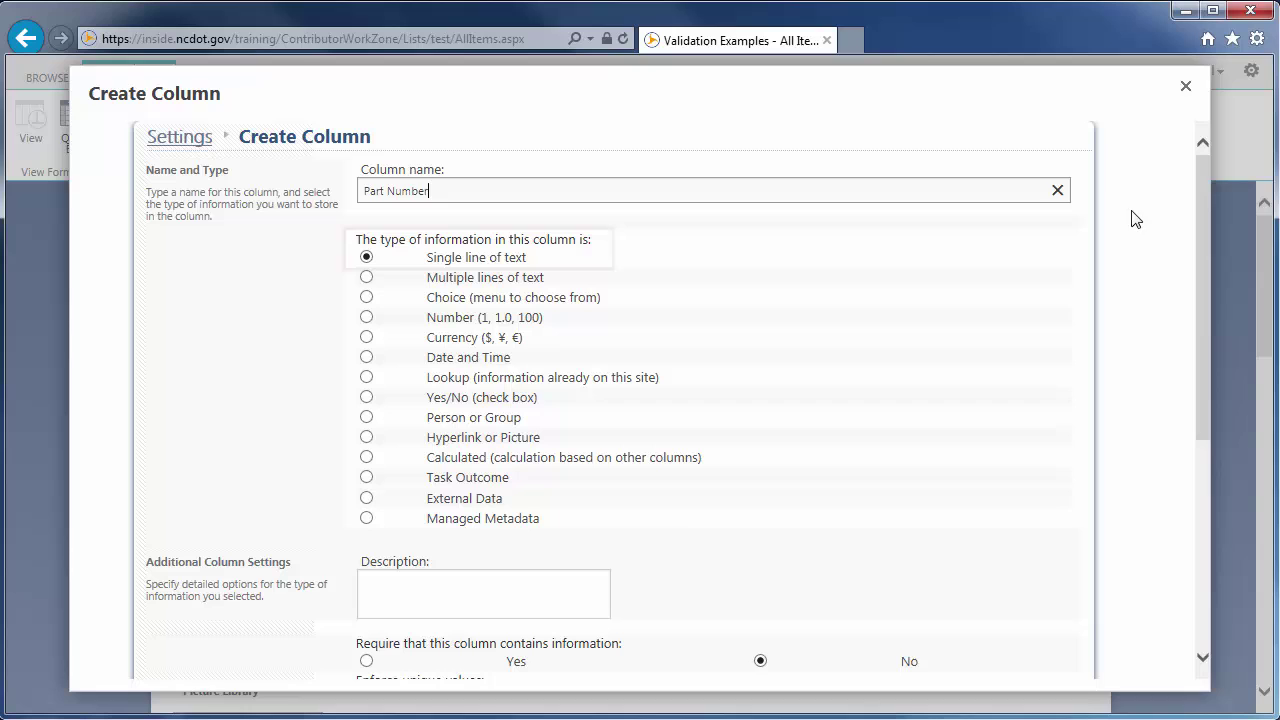
Describe Part Number as a single-line-text validation example, required, unique, 7 characters max.
left_click_drag(1199, 215, 1180, 420)
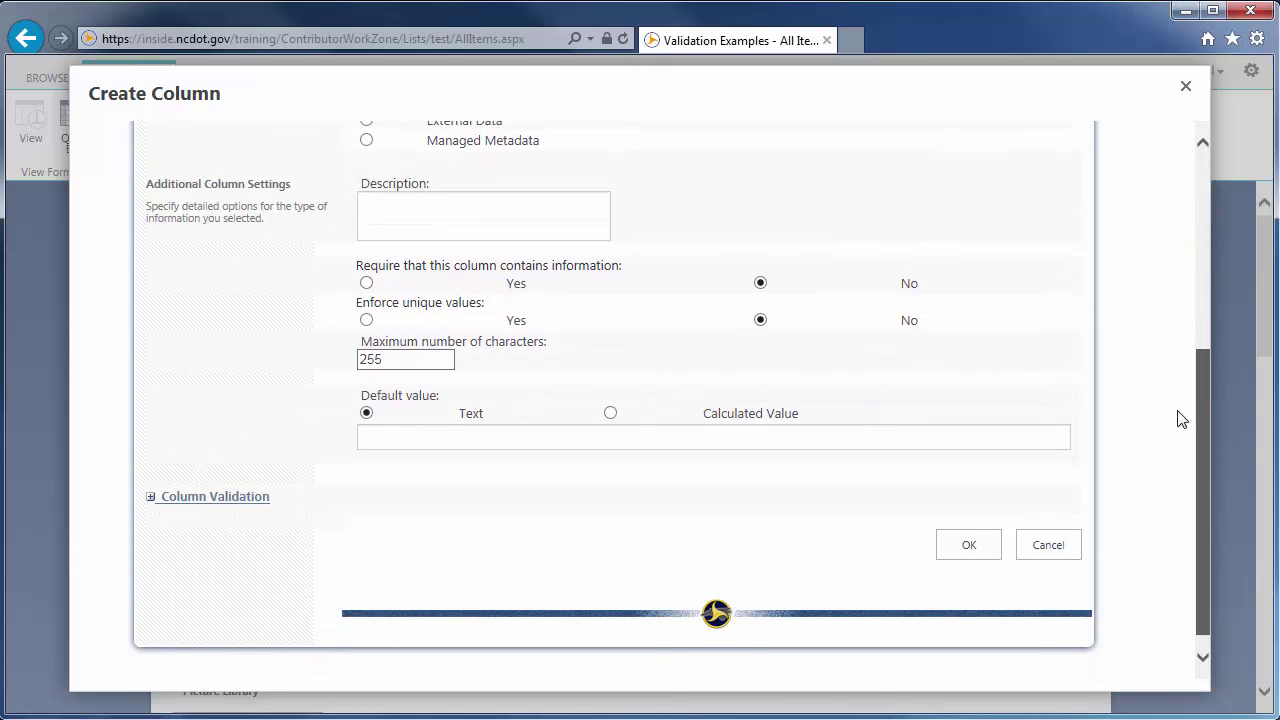
left_click(359, 211)
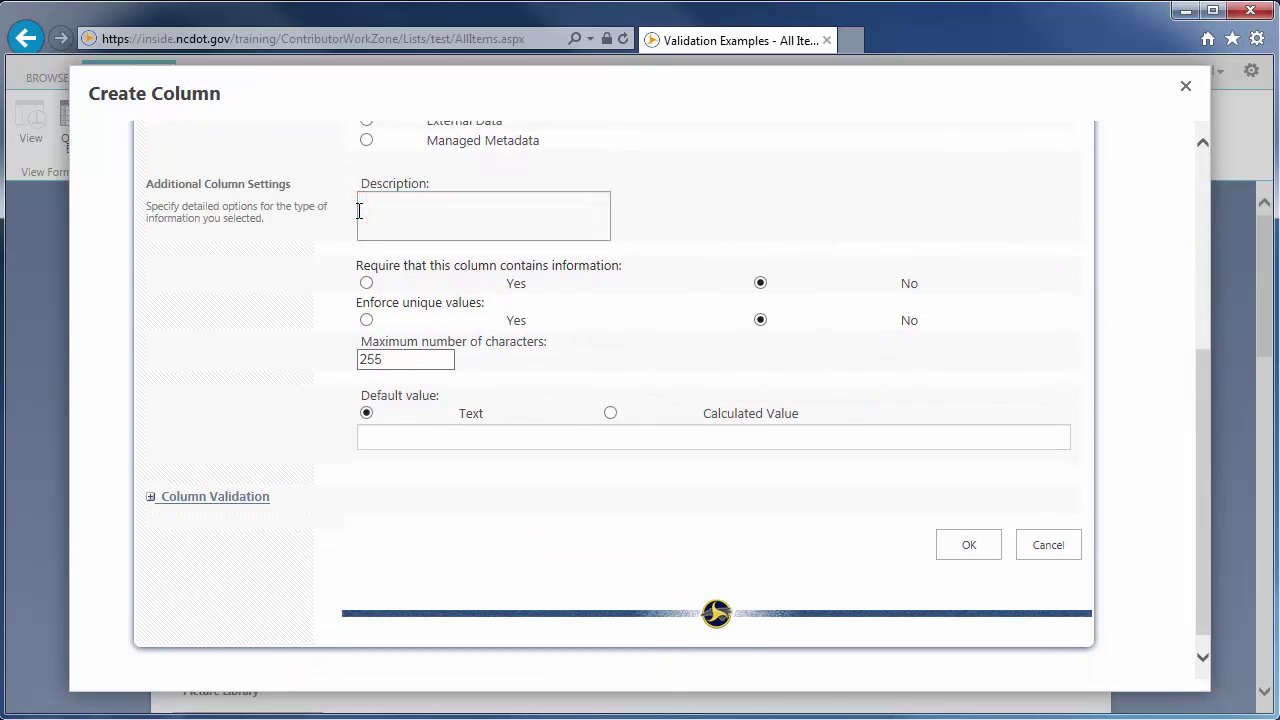
type("This is an example of validation for a single line of text")
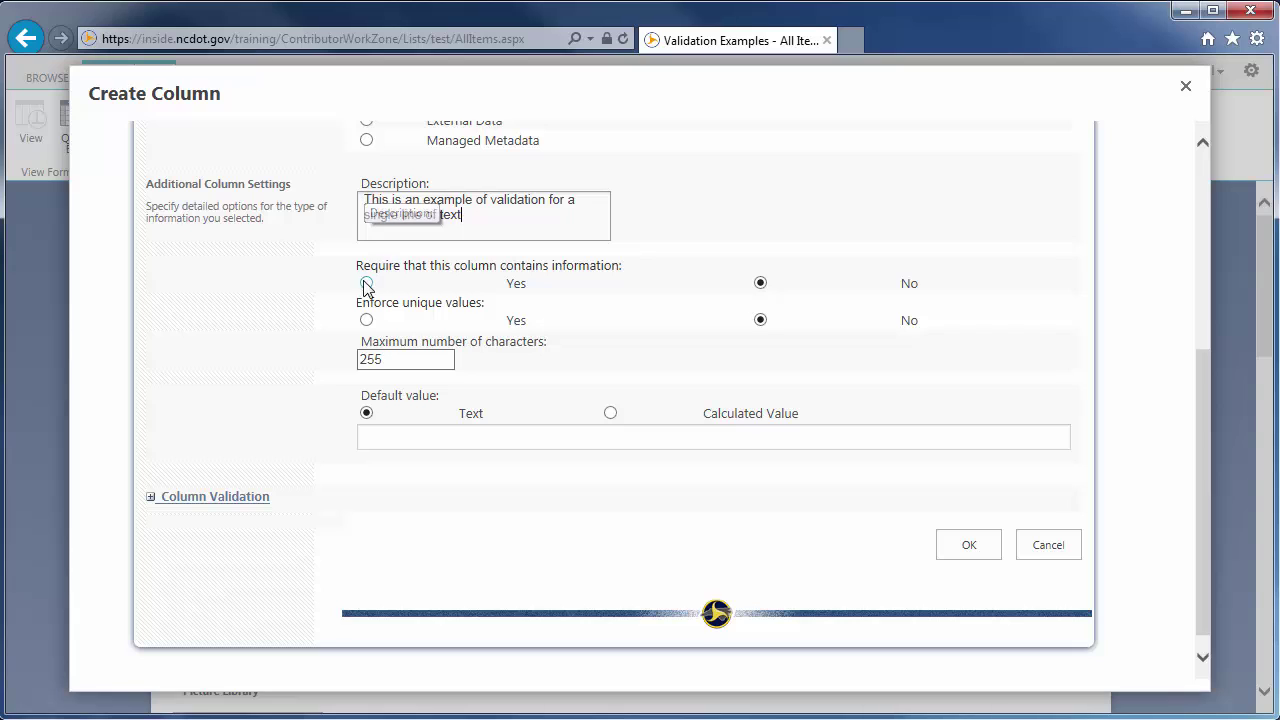
left_click(366, 284)
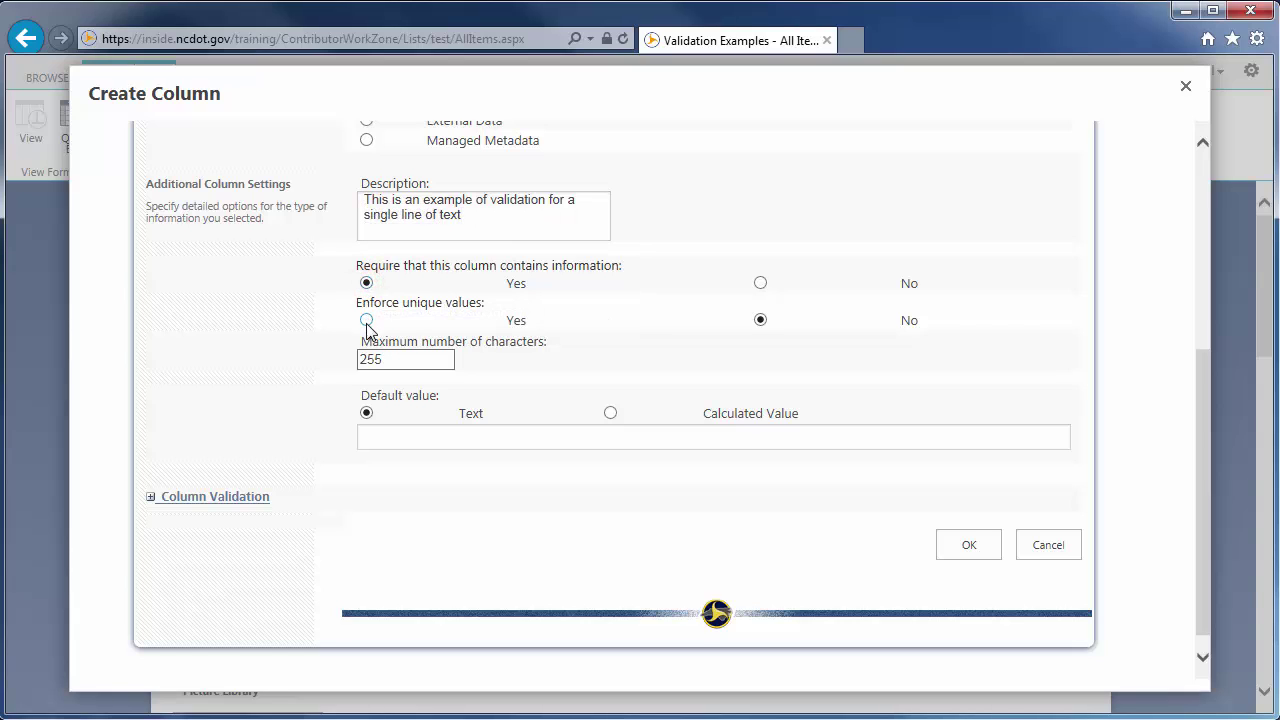
left_click(366, 320)
double_click(396, 360)
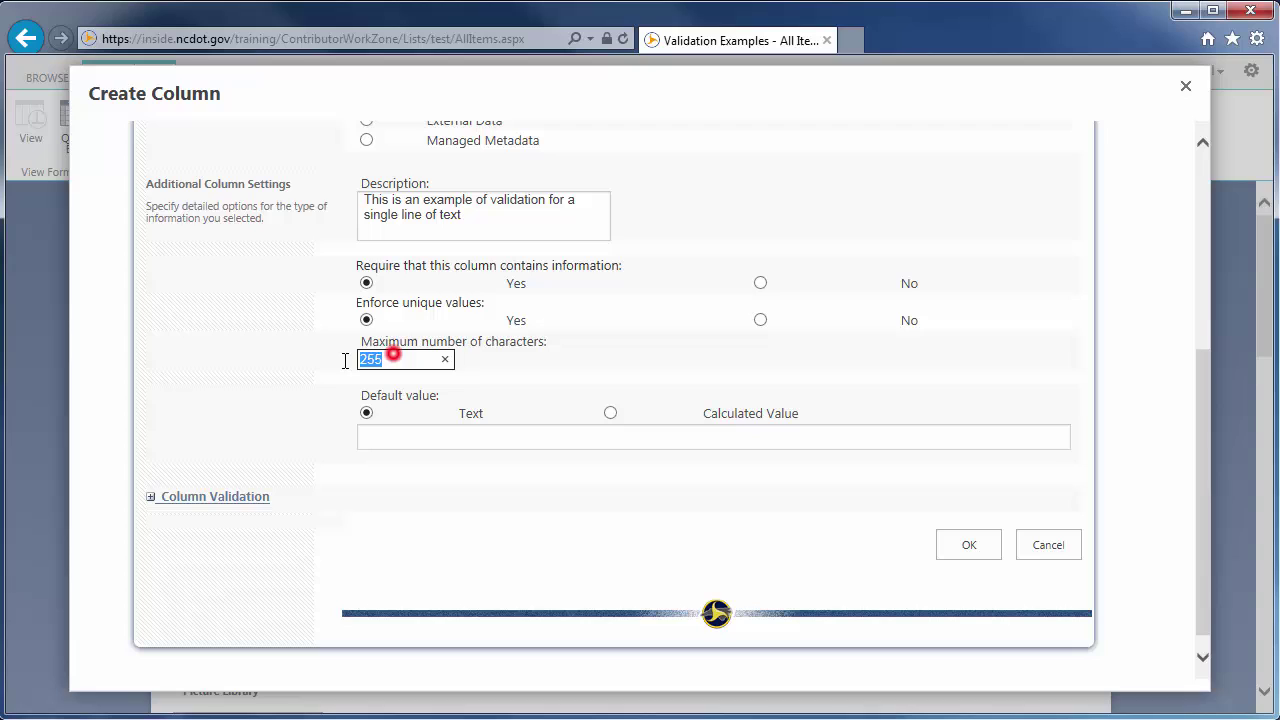
type("7")
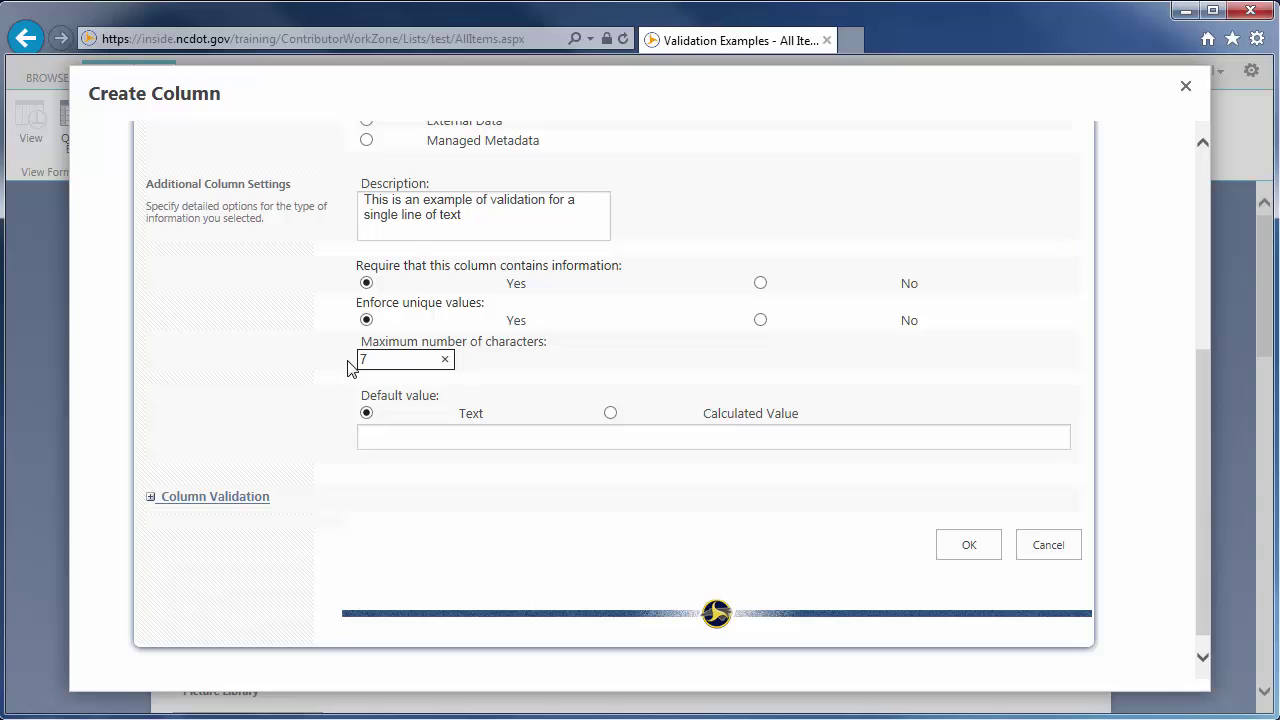
Enter the validation formula =AND(LEFT([Part Number],3)="PN-",LEN([Part Number])=7).
left_click(151, 497)
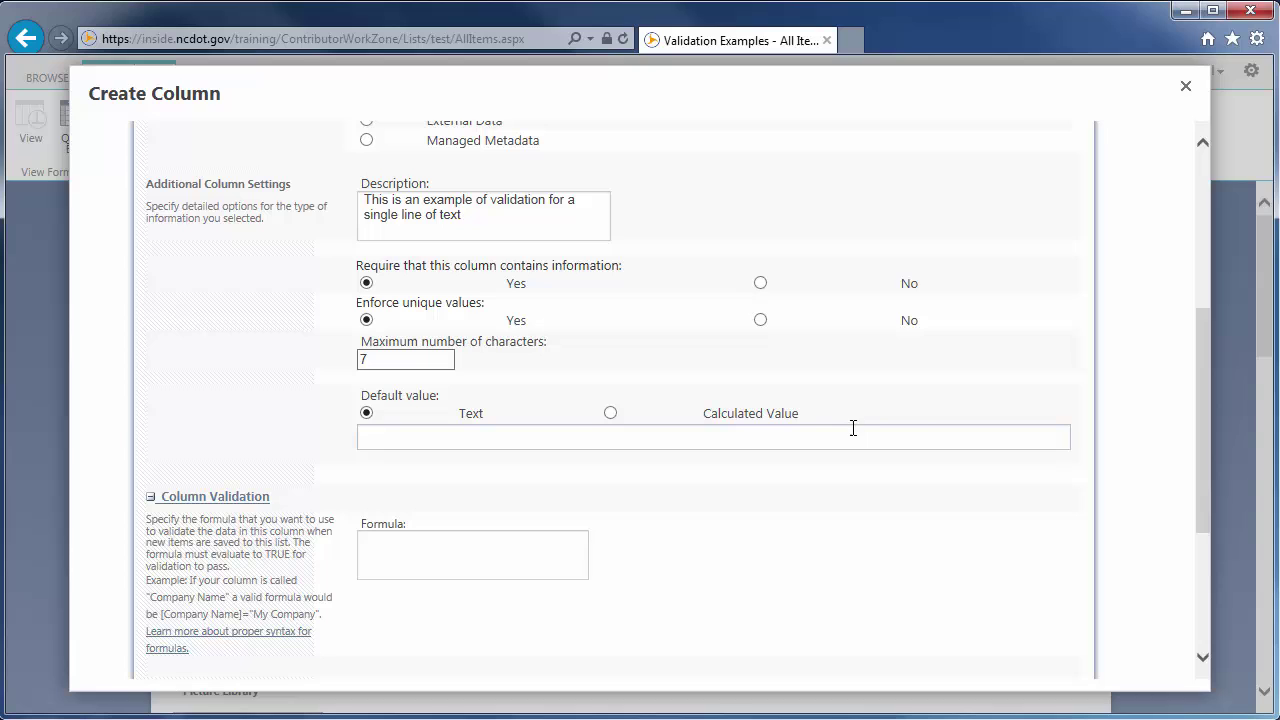
left_click_drag(1203, 403, 1200, 522)
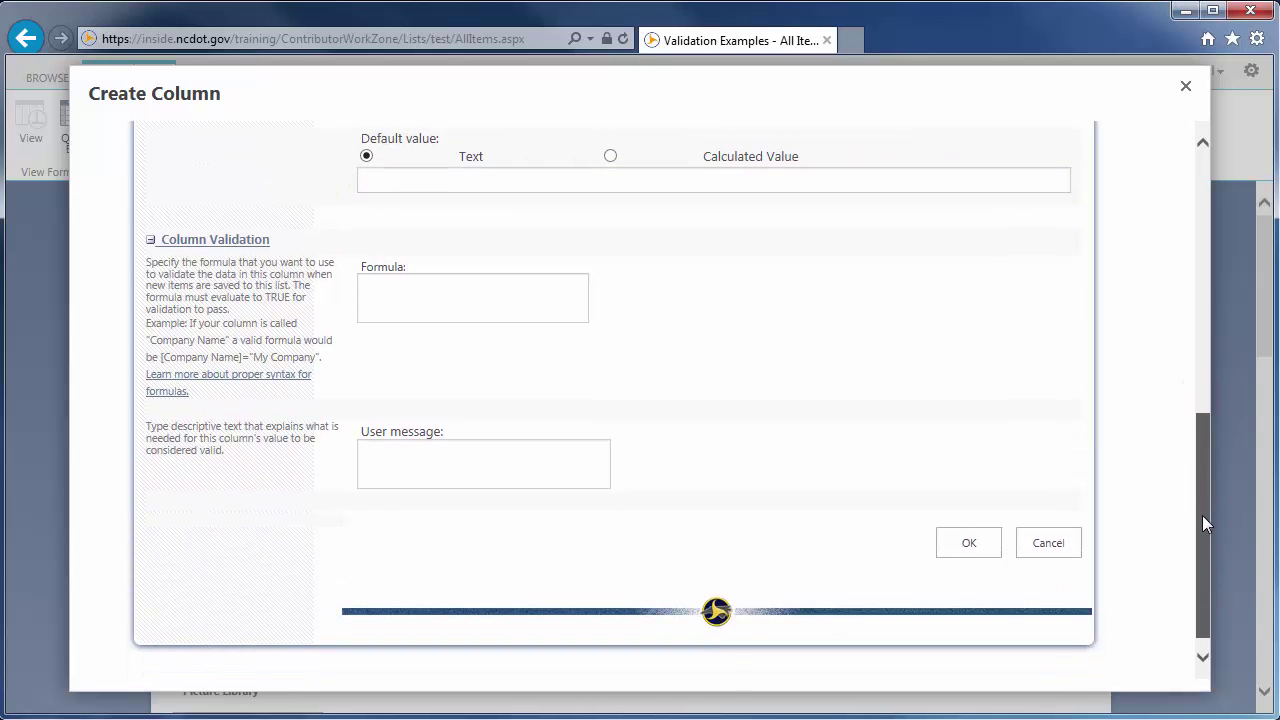
left_click(409, 279)
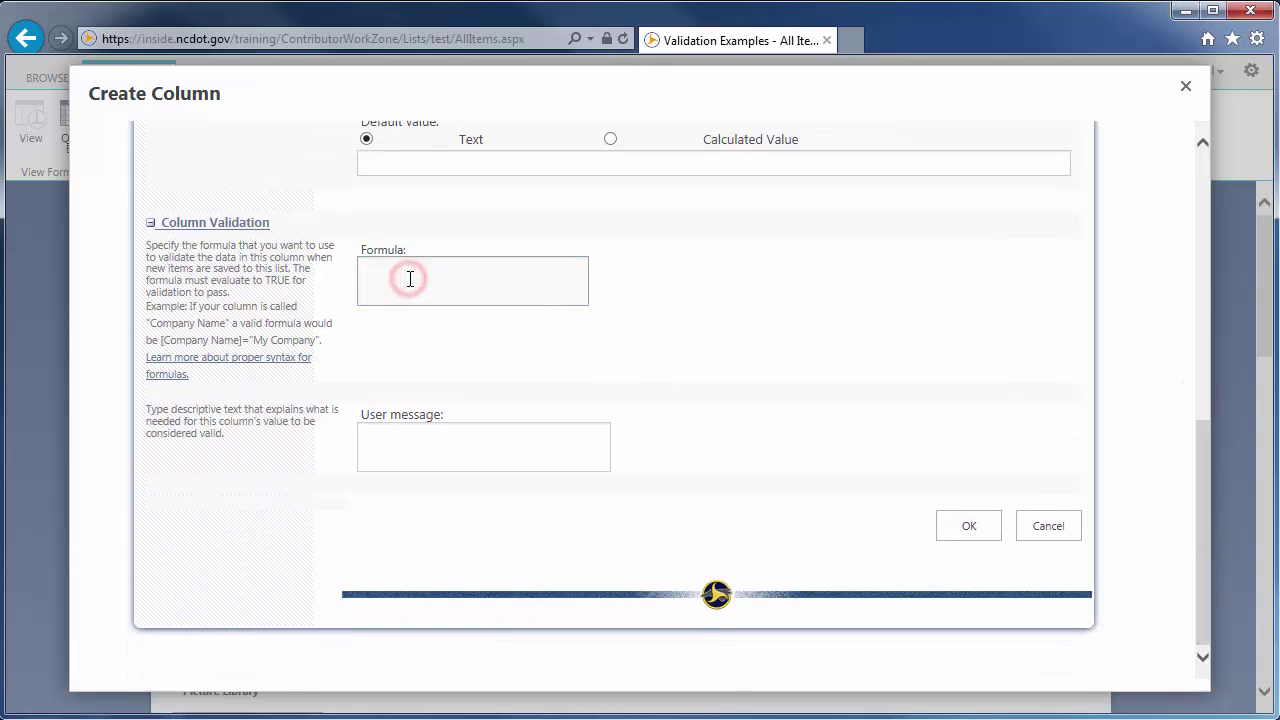
type("=")
type("LEFT([Part Number],3)=\"PN-\"")
type(",LEN([Part Number])=7")
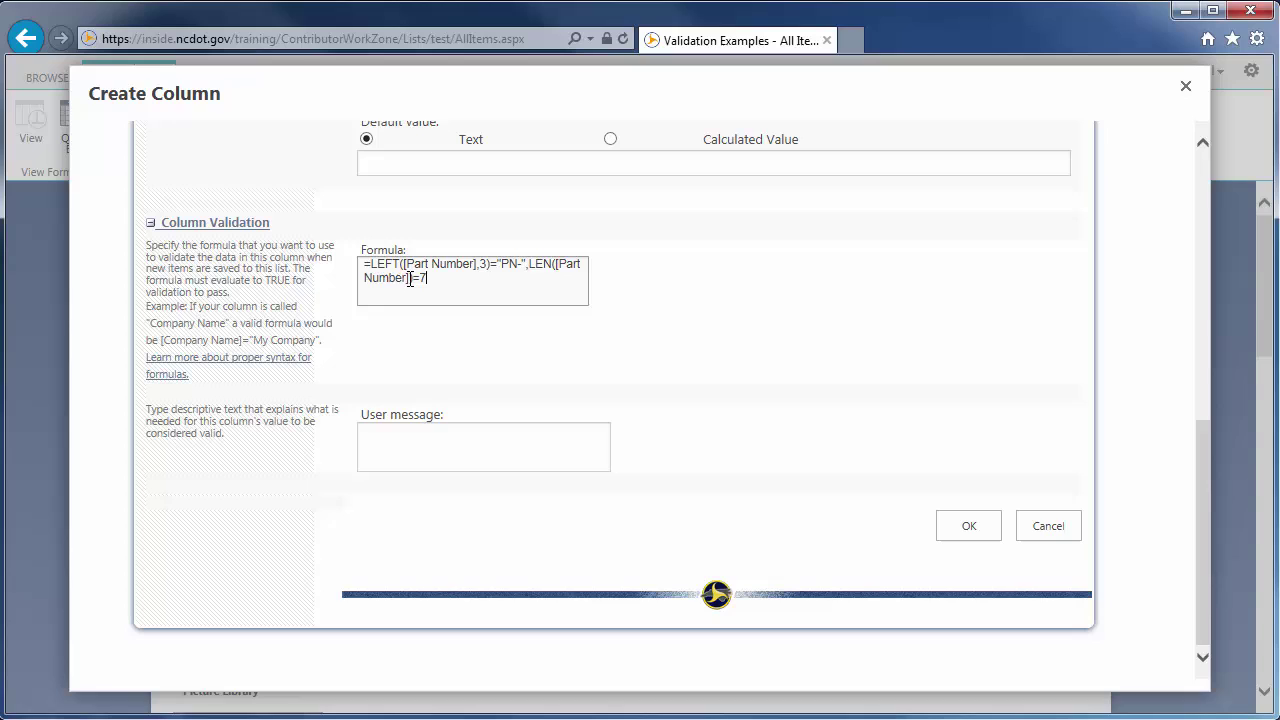
type(")")
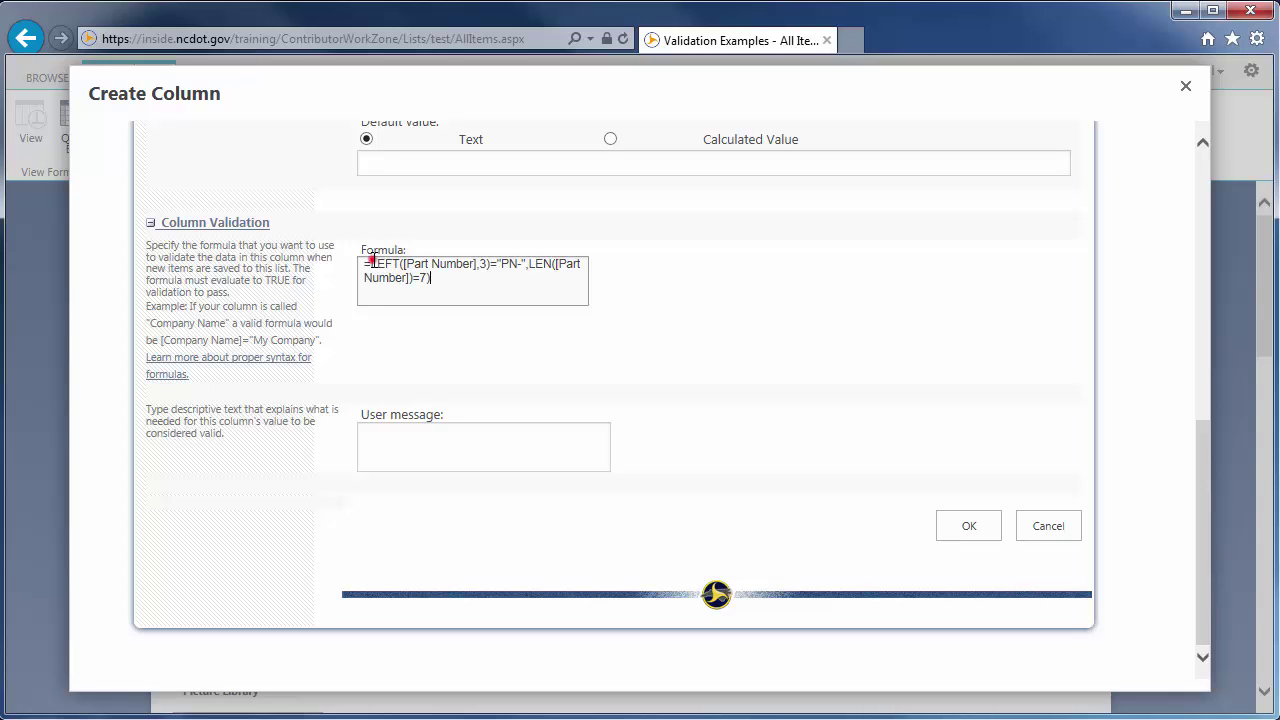
left_click(368, 263)
type("A")
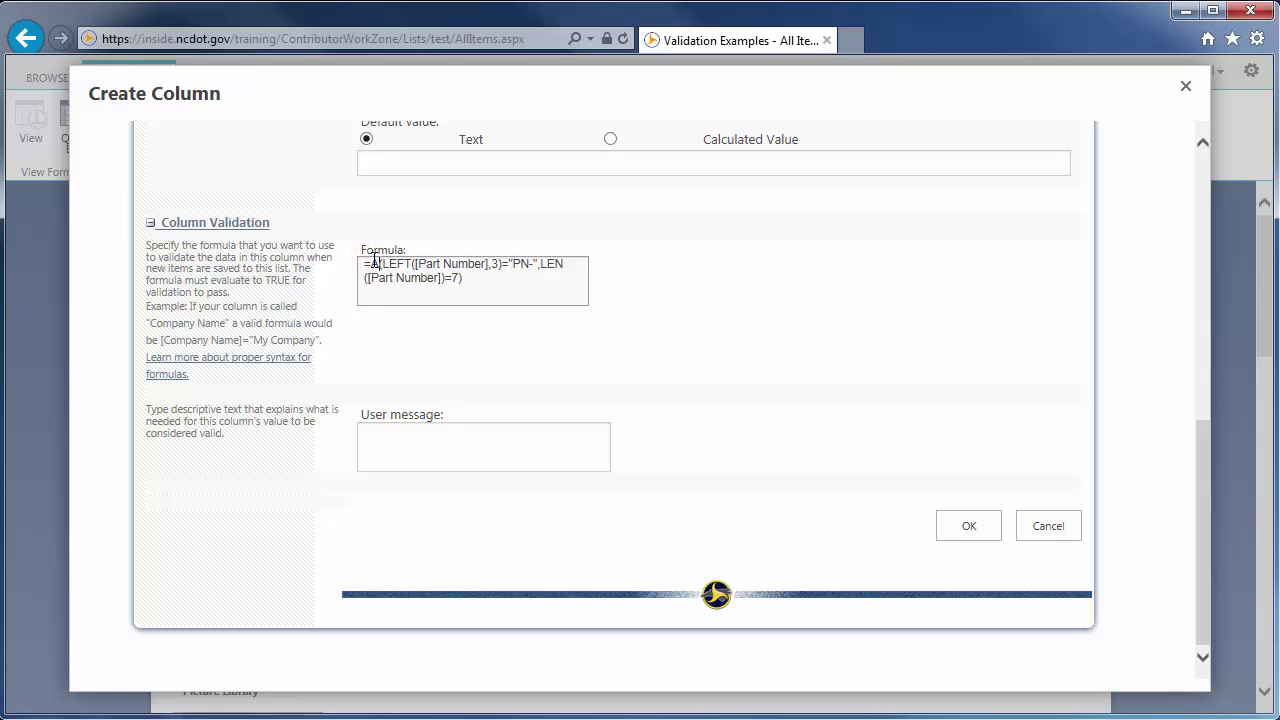
type("ND(")
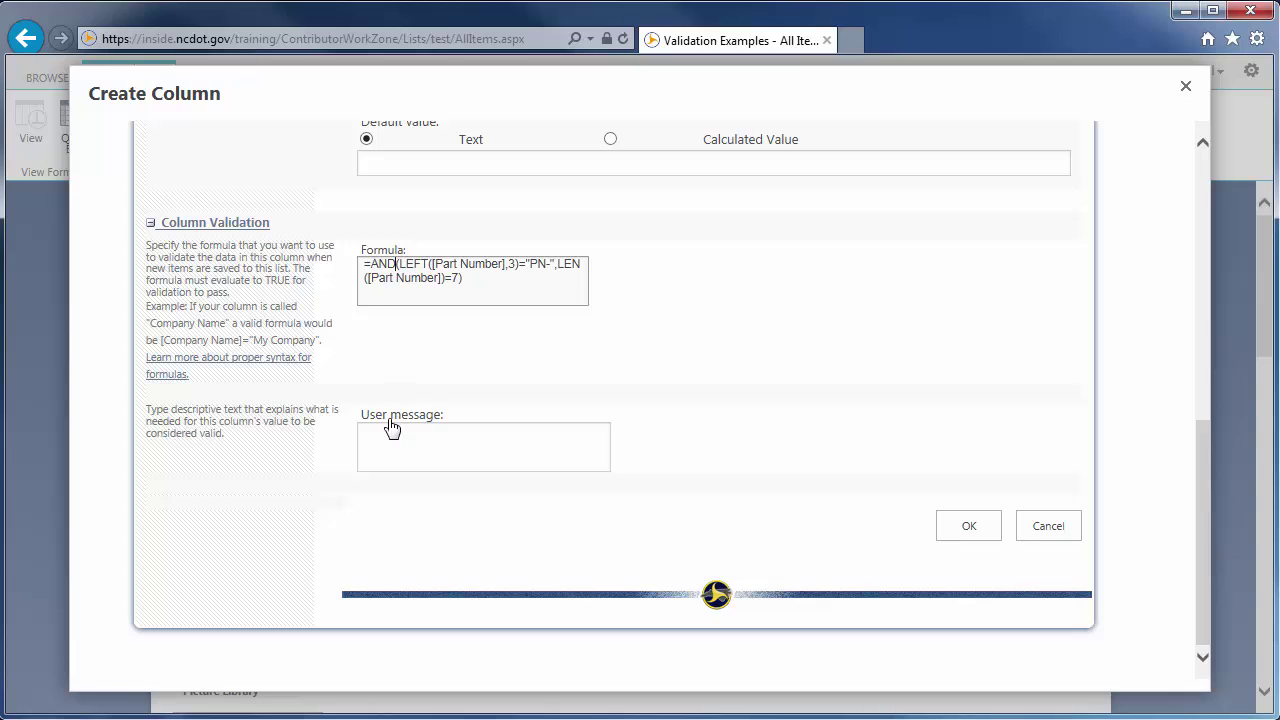
Add the message 'Part number must start with PN- and have a length of 7 characters' and submit.
left_click(378, 432)
type("Part number must start with PN- and have a length of 7 characters")
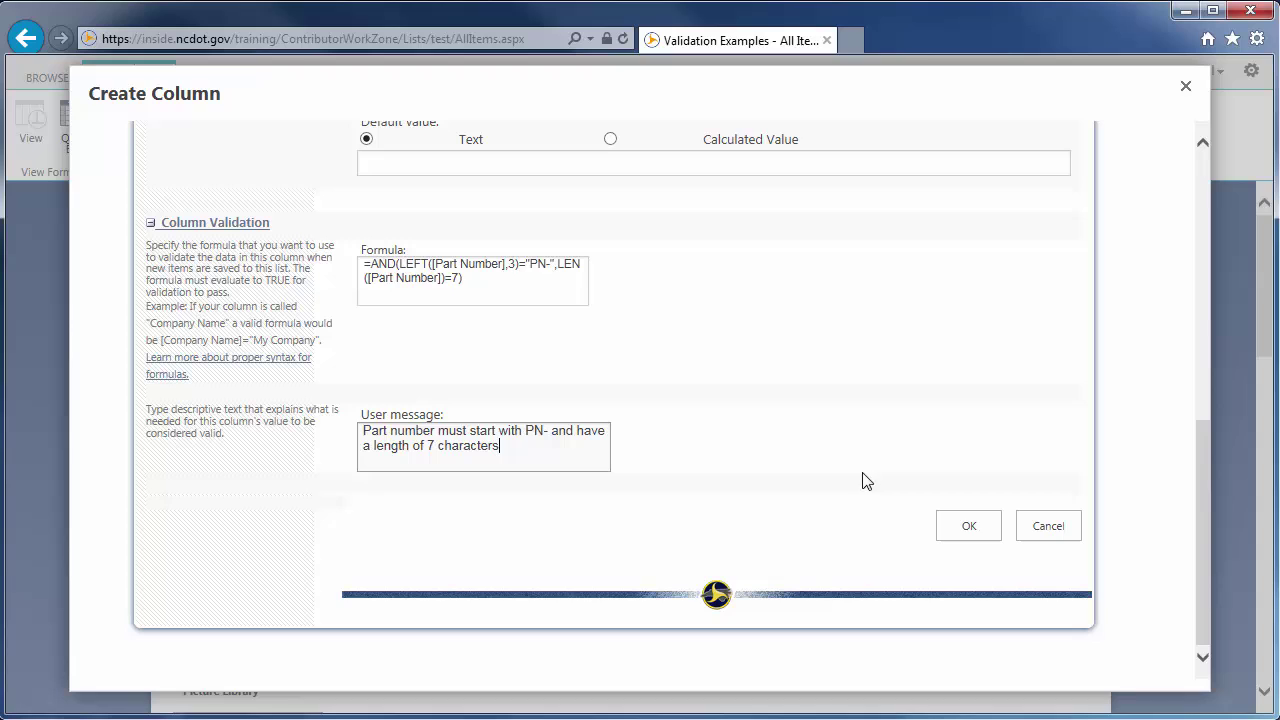
left_click(962, 524)
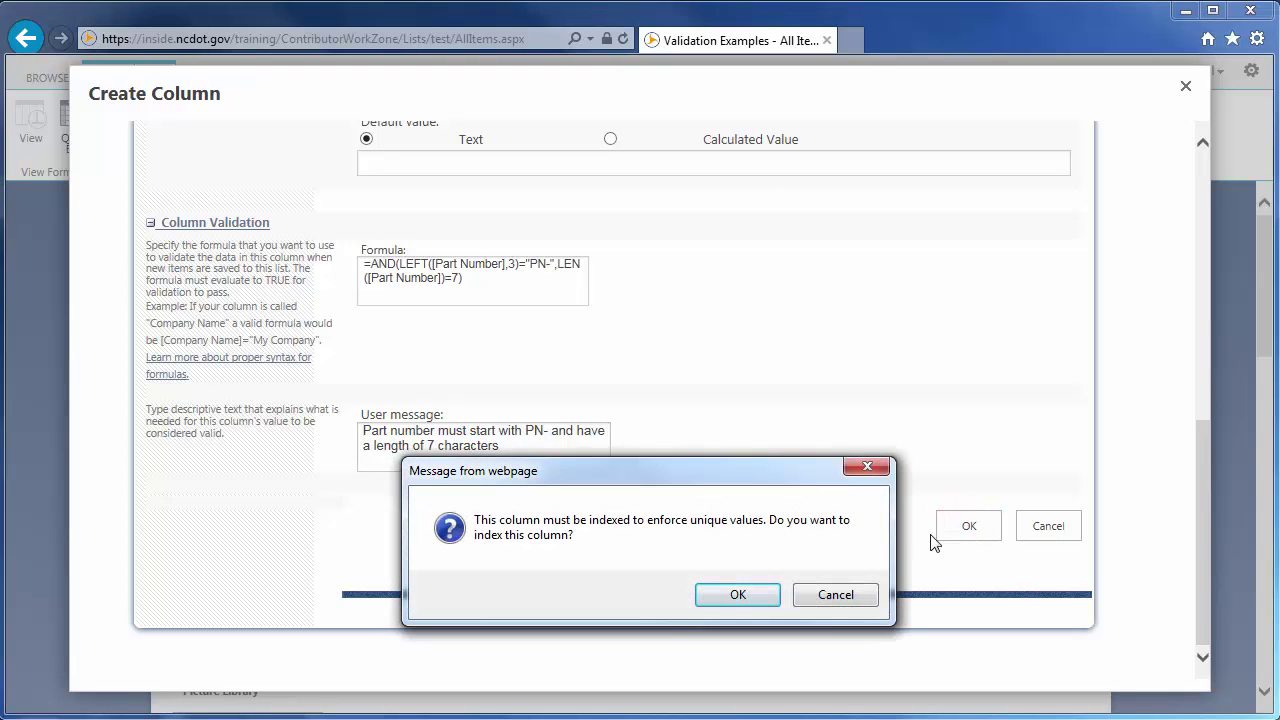
Accept indexing, then try saving Widget1 with part number 1234567, which validation rejects.
left_click(745, 594)
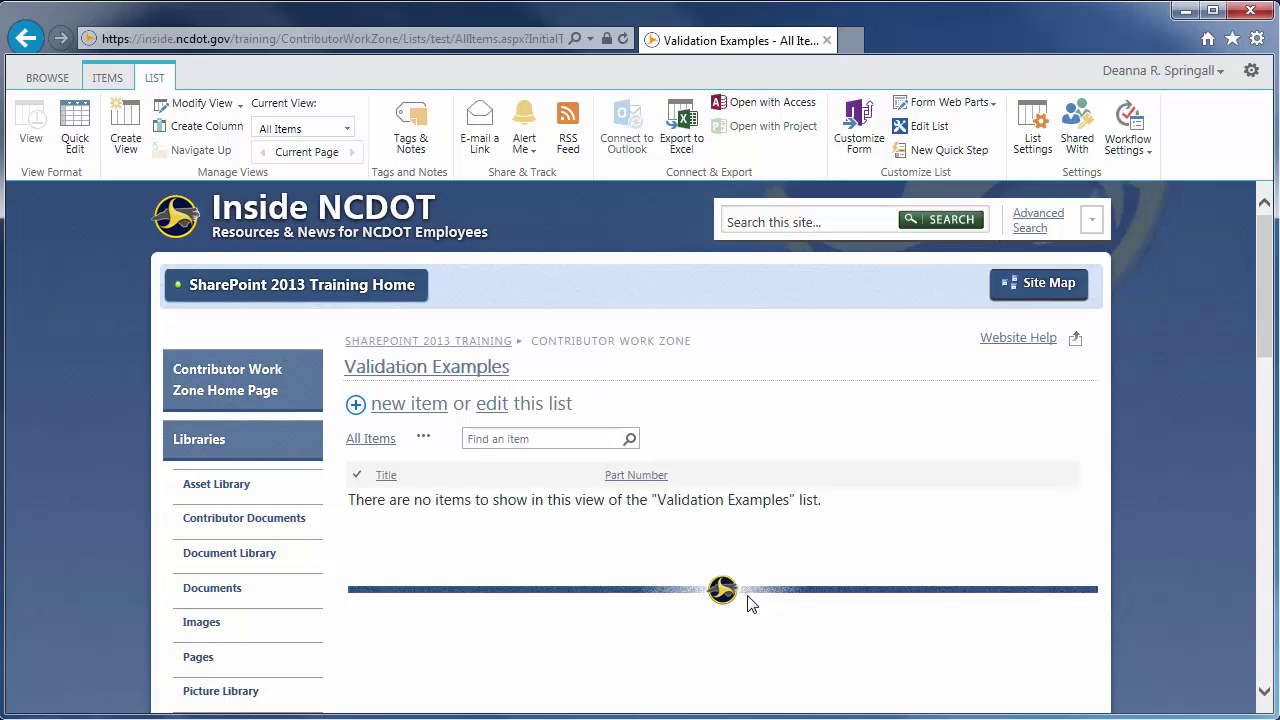
left_click(410, 405)
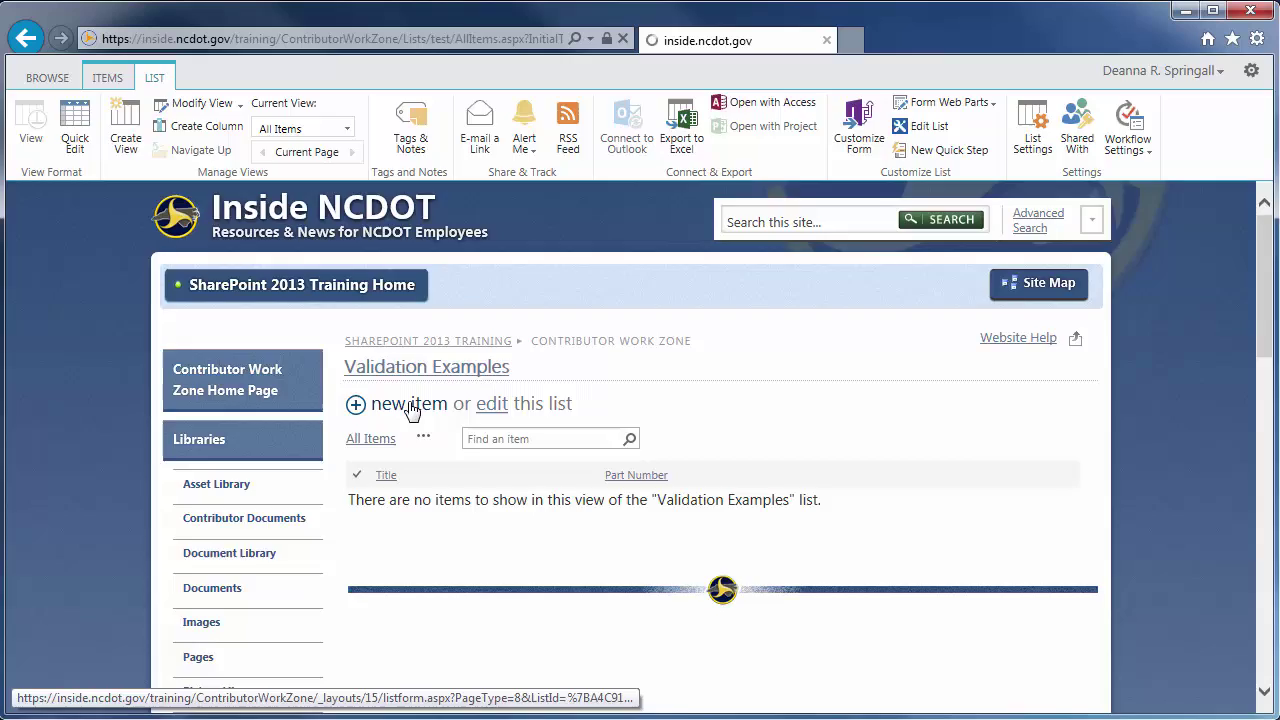
type("Widget1")
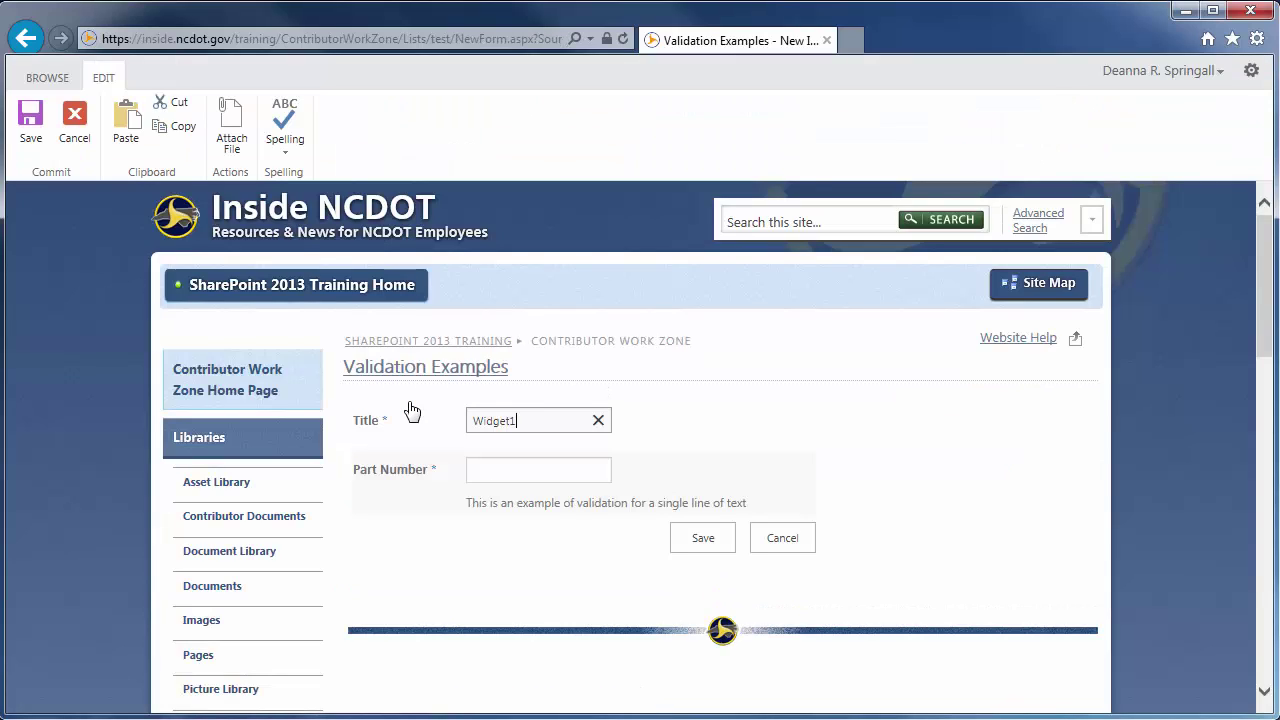
left_click(486, 474)
type("12")
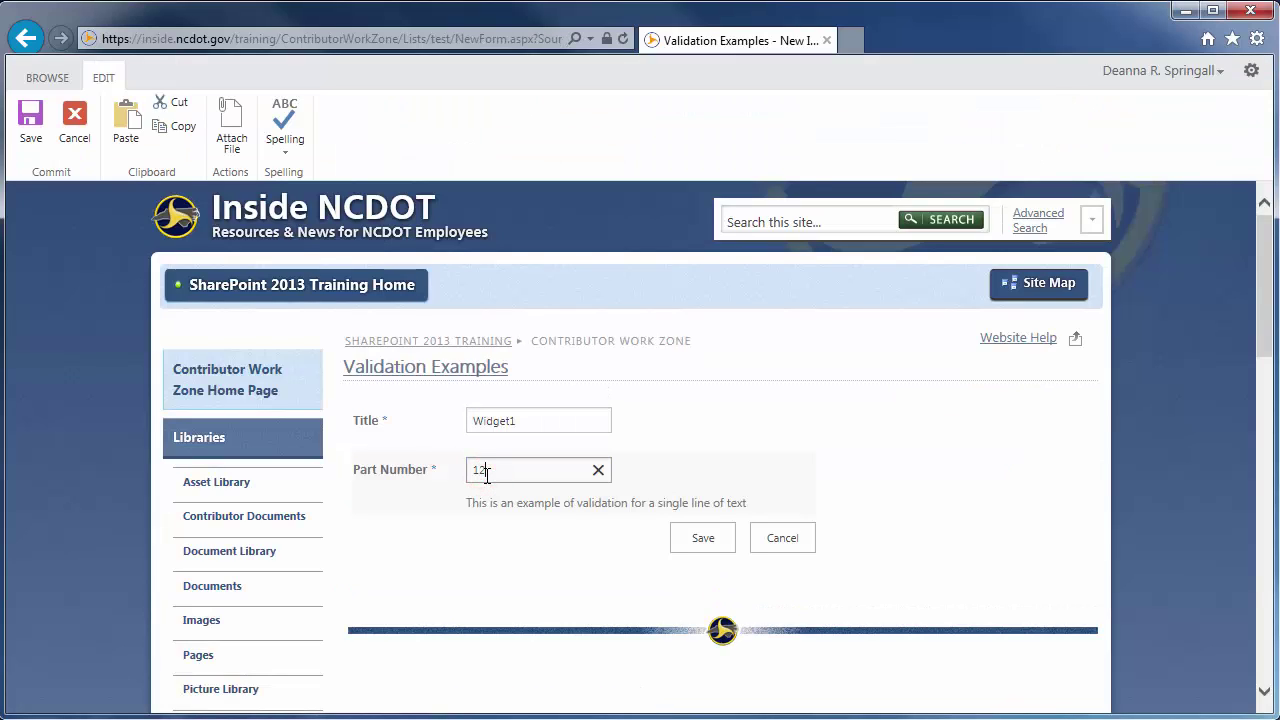
type("34567")
left_click(688, 540)
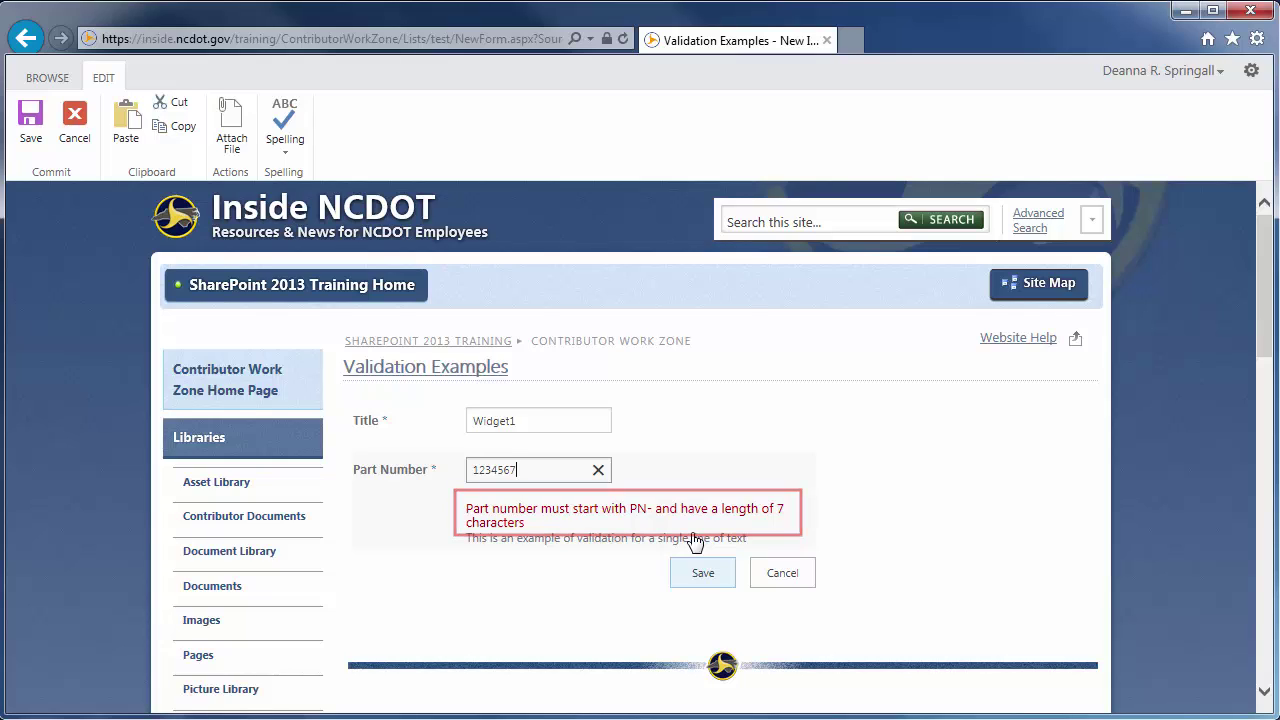
Correct Widget1's part number to PN-1234 and save it.
key("BackSpace")
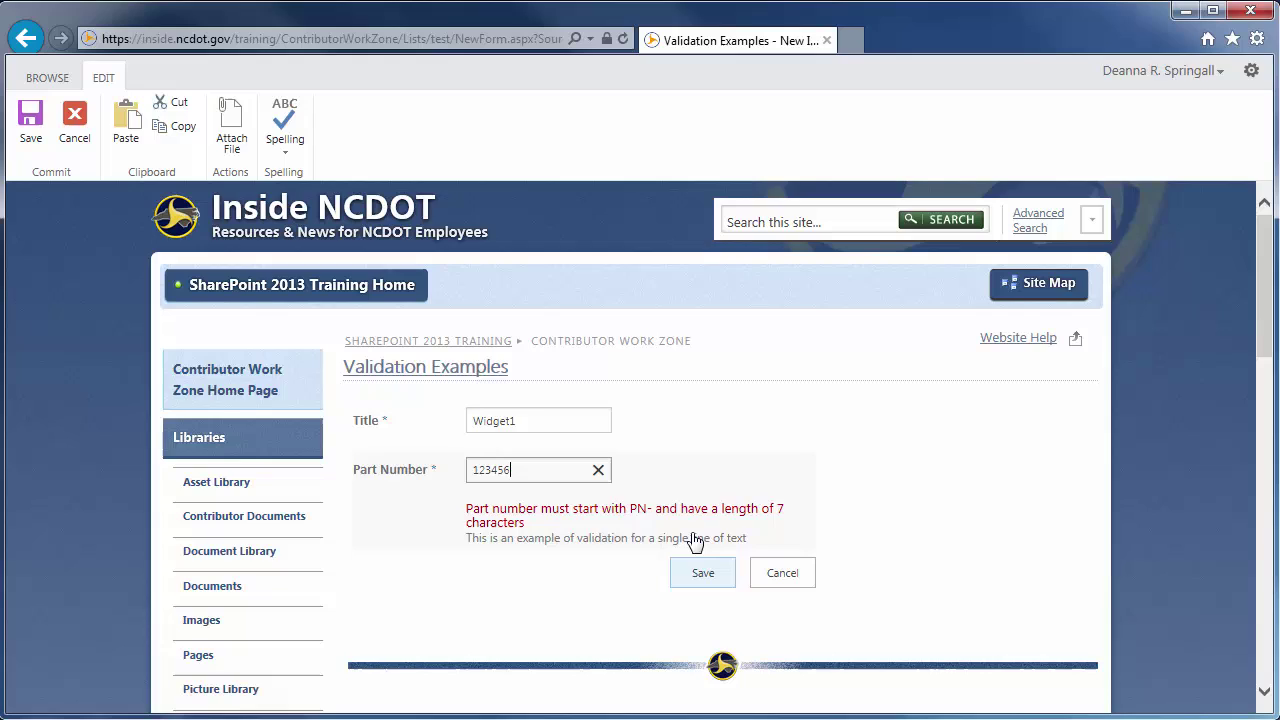
key("BackSpace")
key("BackSpace")
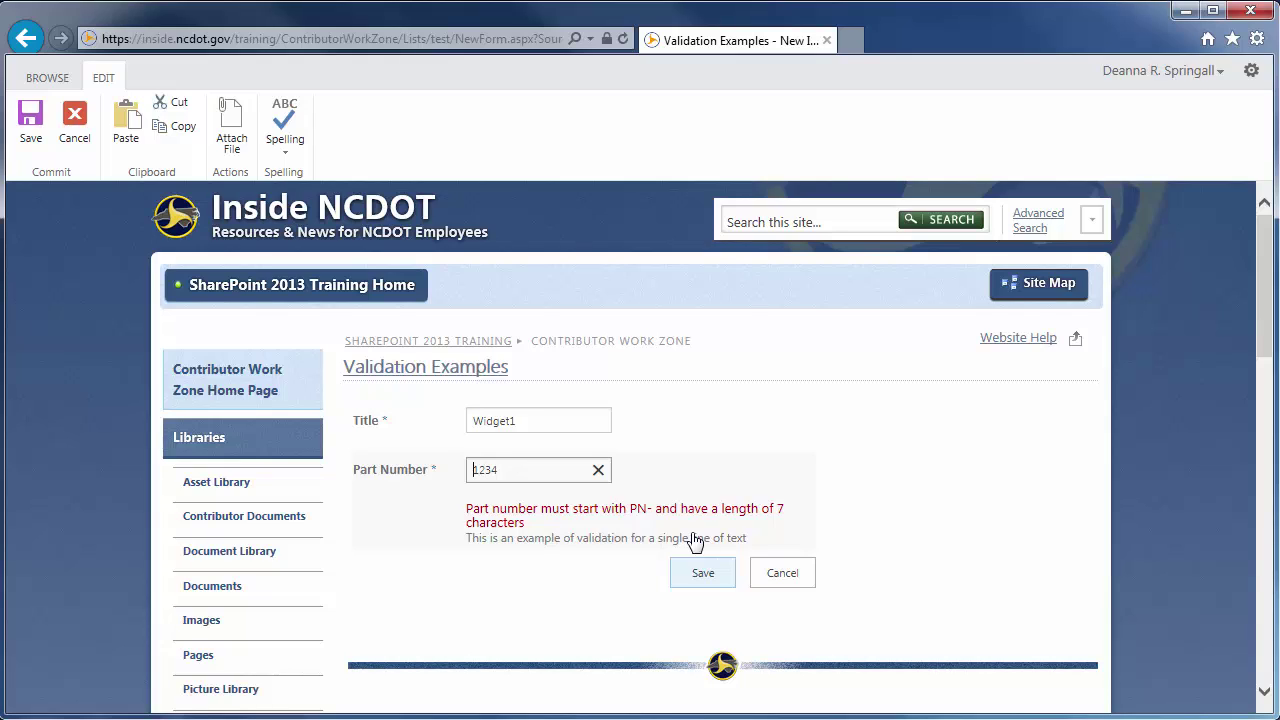
type("PN-")
left_click(696, 566)
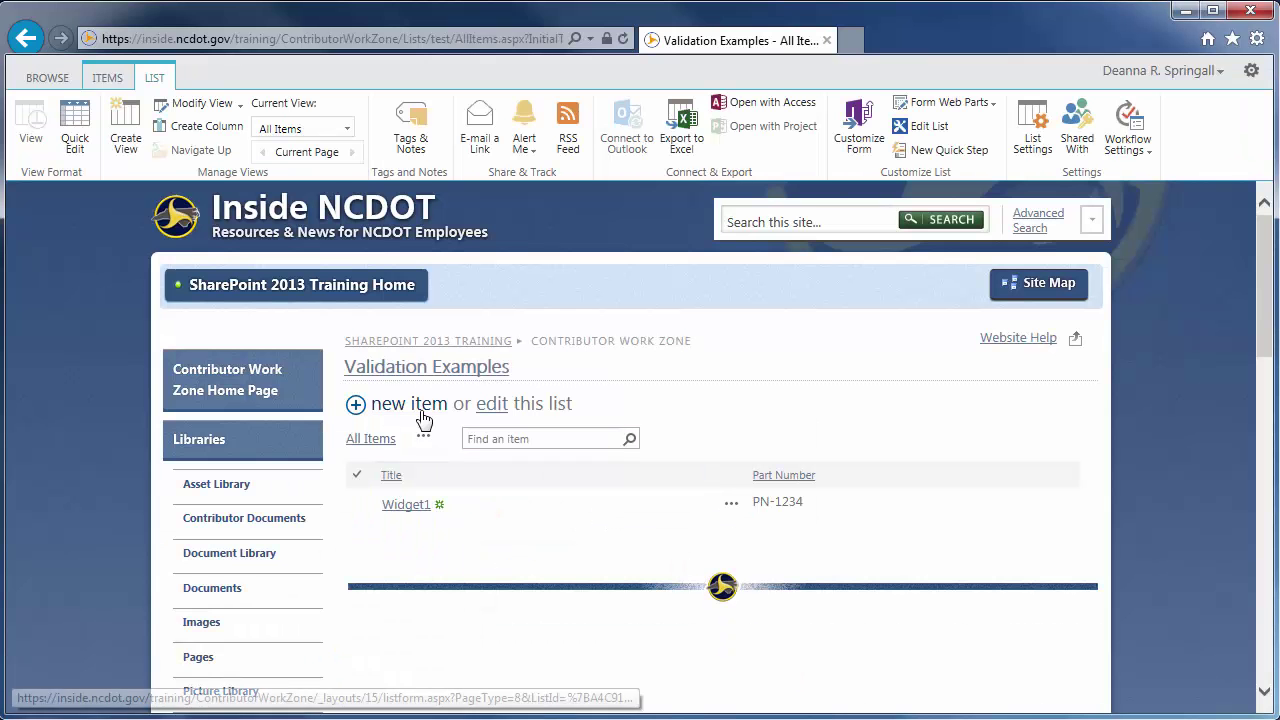
left_click(424, 418)
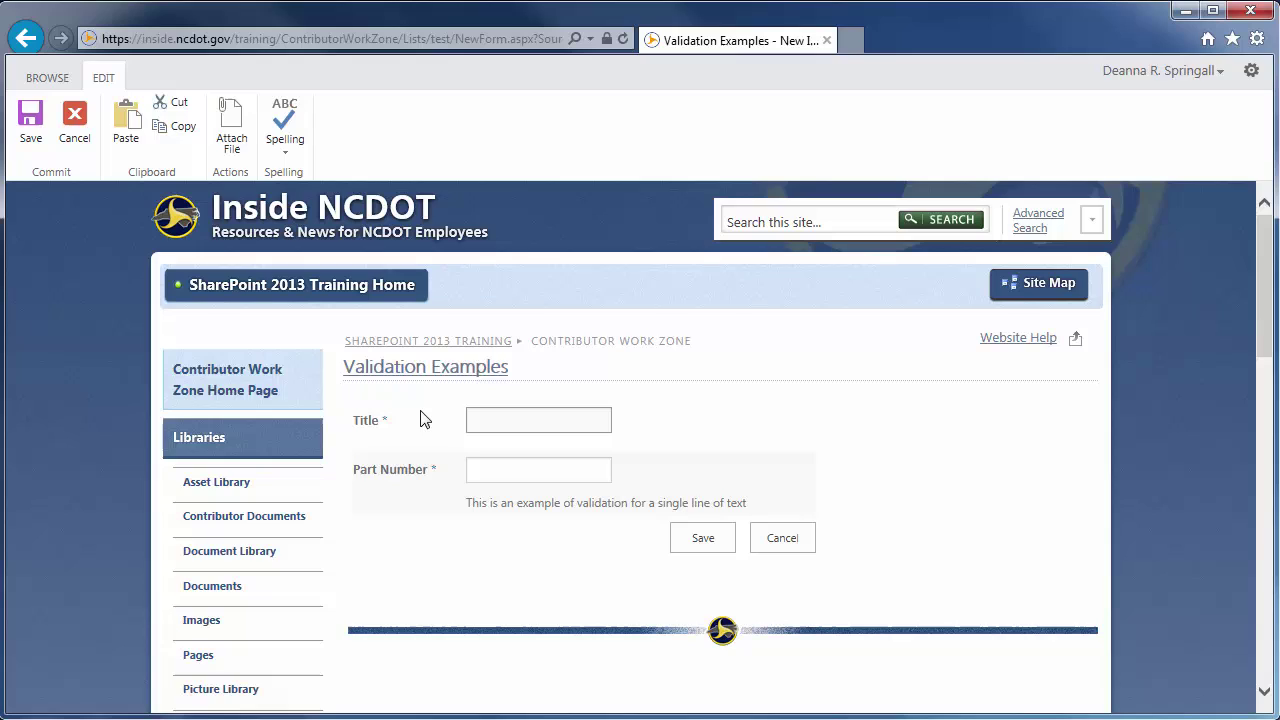
type("Widget2")
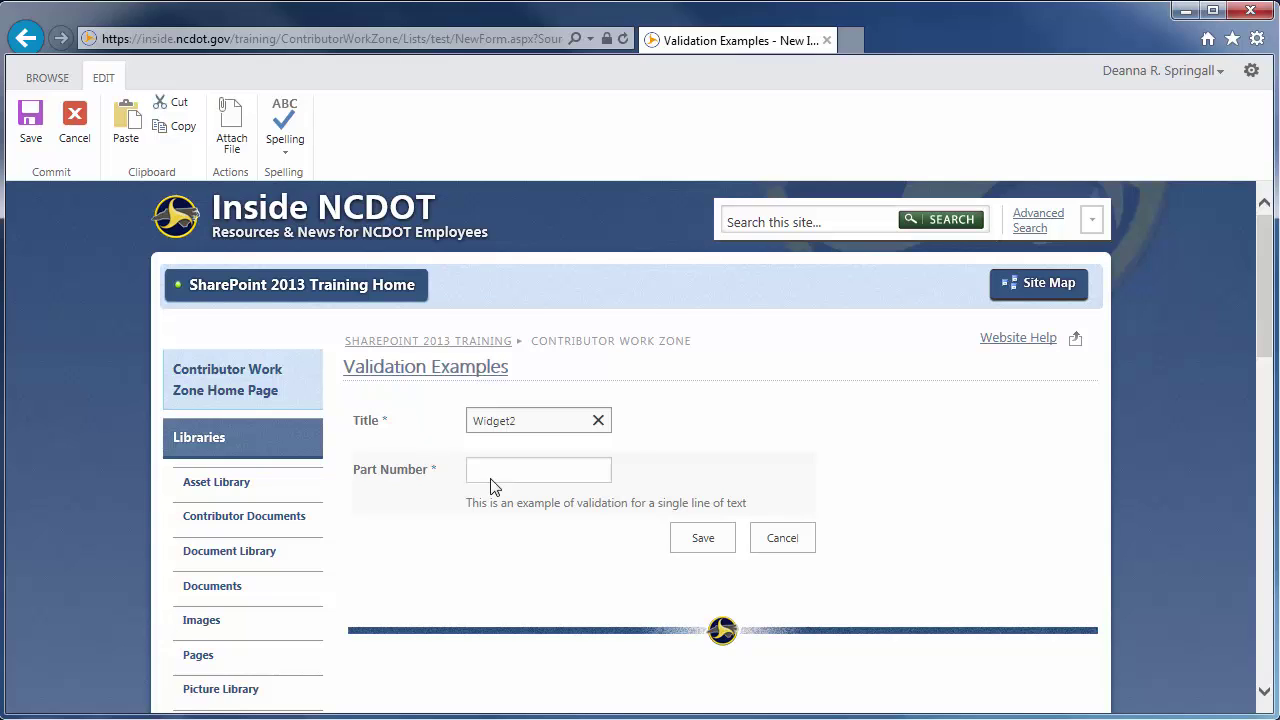
left_click(486, 473)
type("PN-")
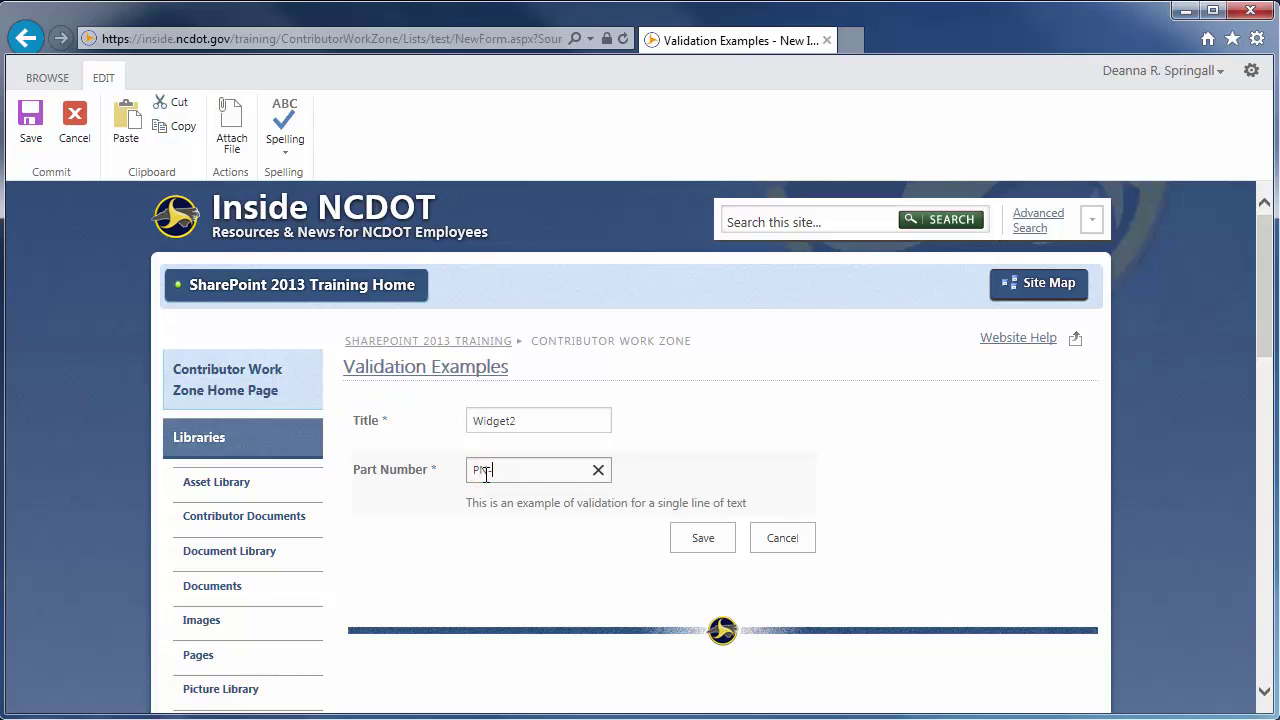
type("1234")
left_click(695, 538)
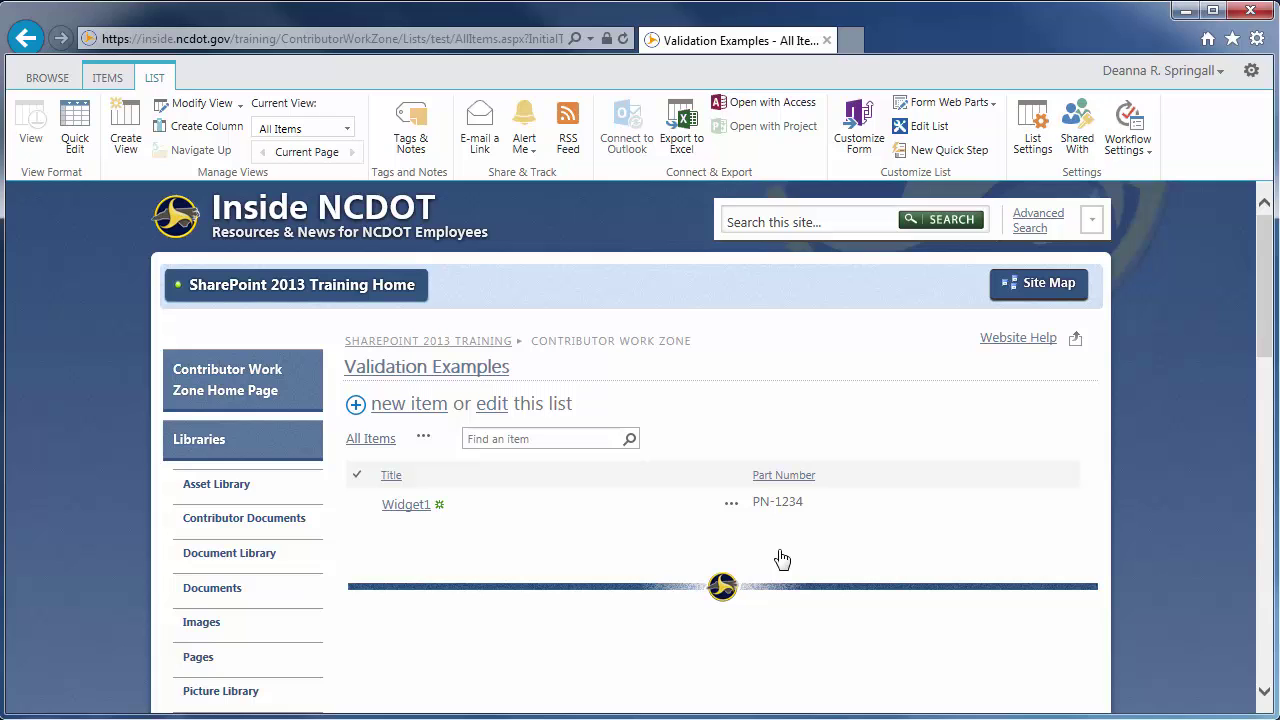
Start a Manufacturer Choice column described as a choice validation example.
left_click(230, 133)
type("Manu")
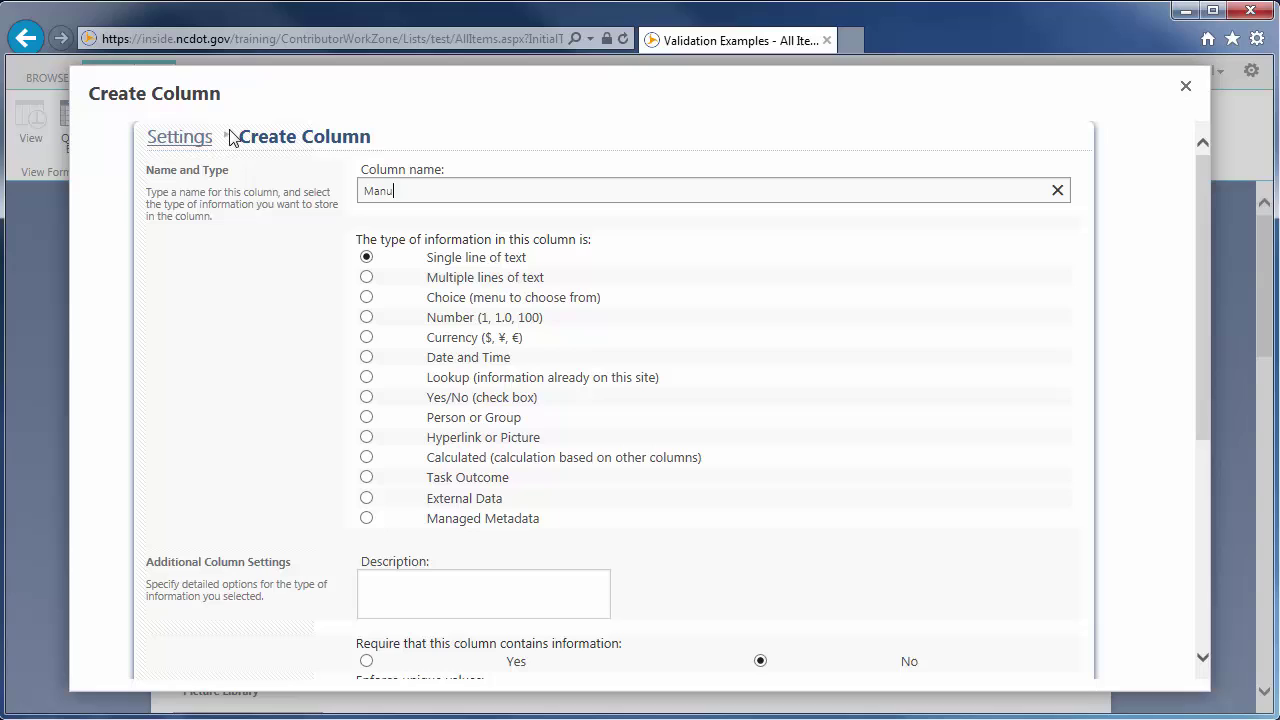
type("facturer")
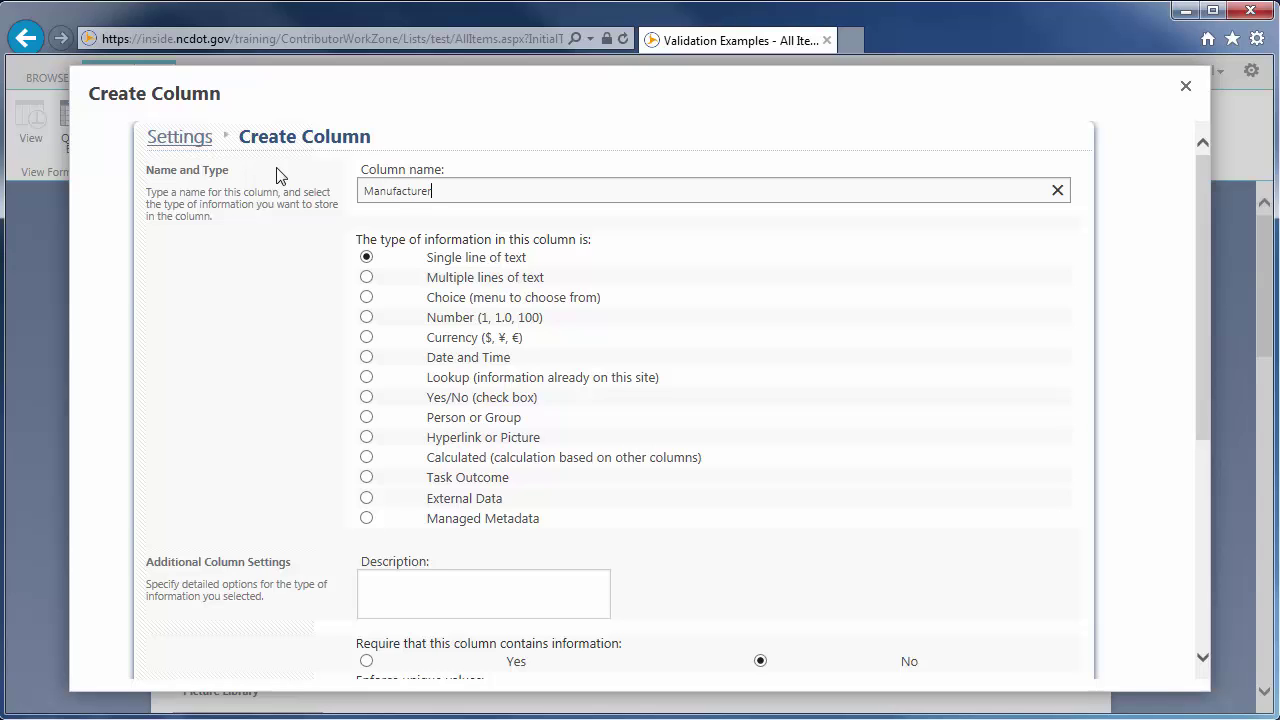
left_click(365, 298)
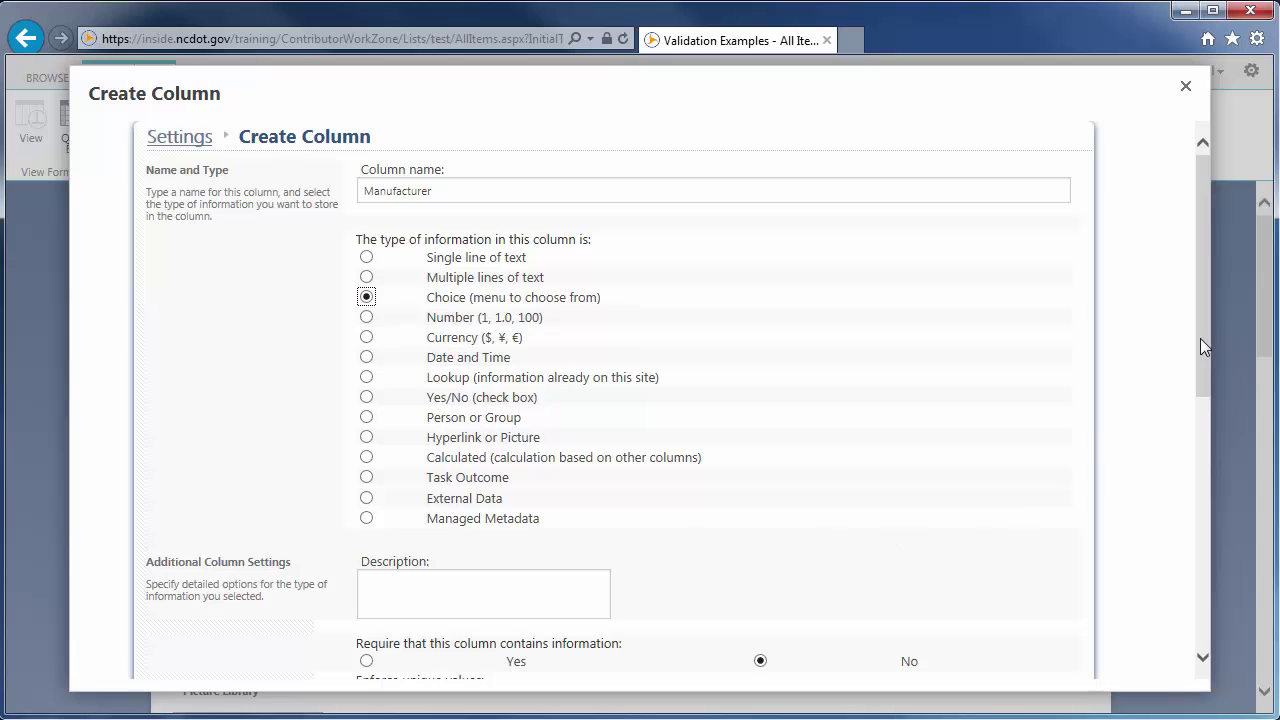
left_click_drag(1201, 344, 1193, 514)
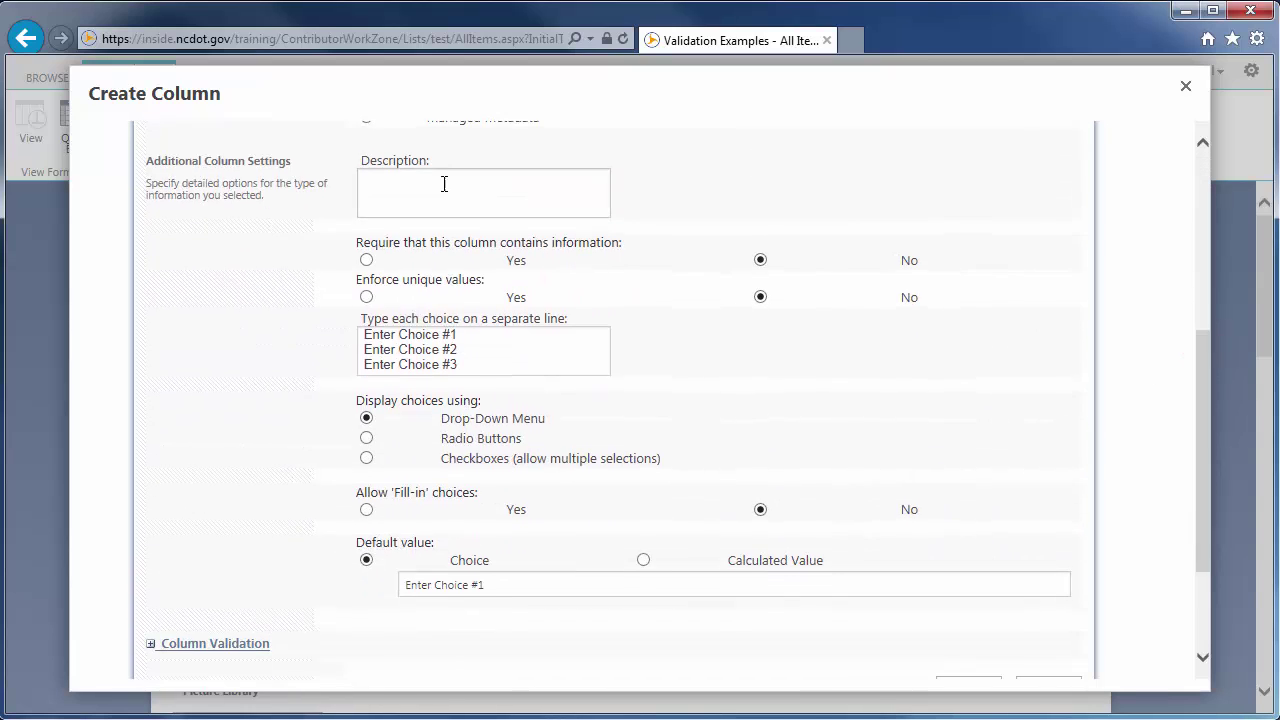
left_click(416, 177)
type("This is an example of validation for a choice")
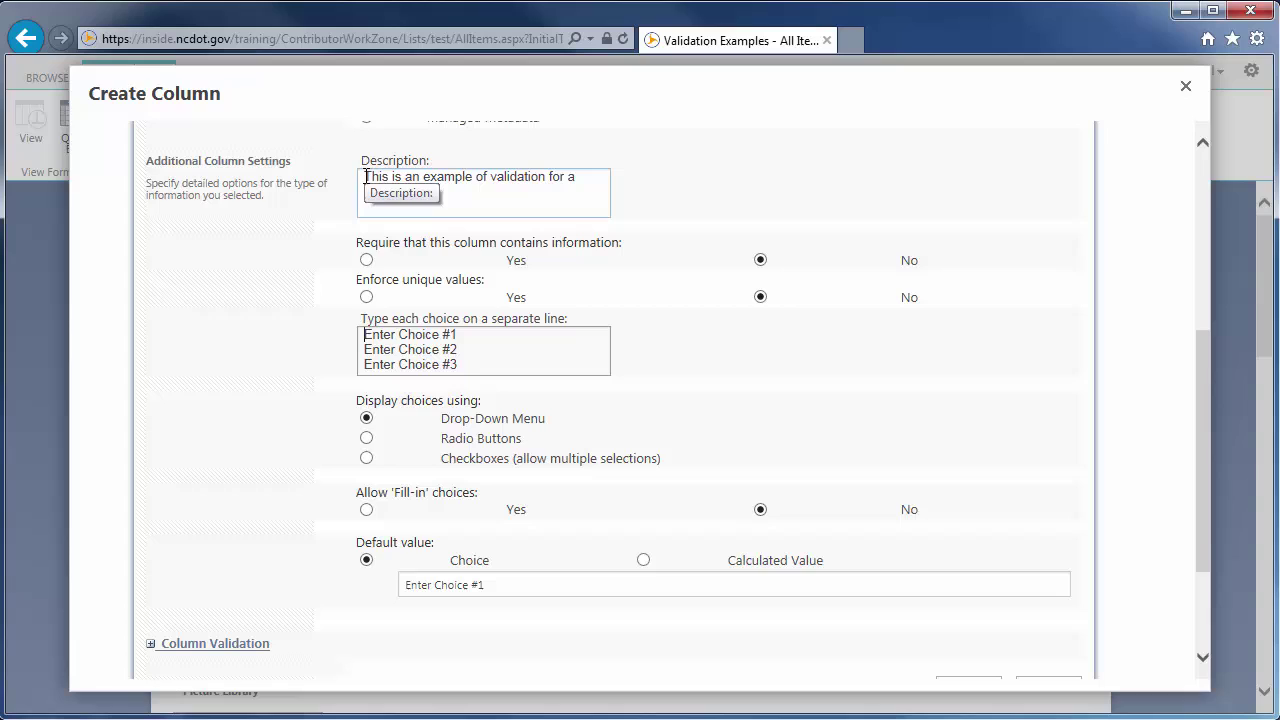
List choices Make a selection, Alpha Inc., Bravo Ltd., Charlie Company with default Make a selection.
left_click(366, 332)
key("ctrl+a")
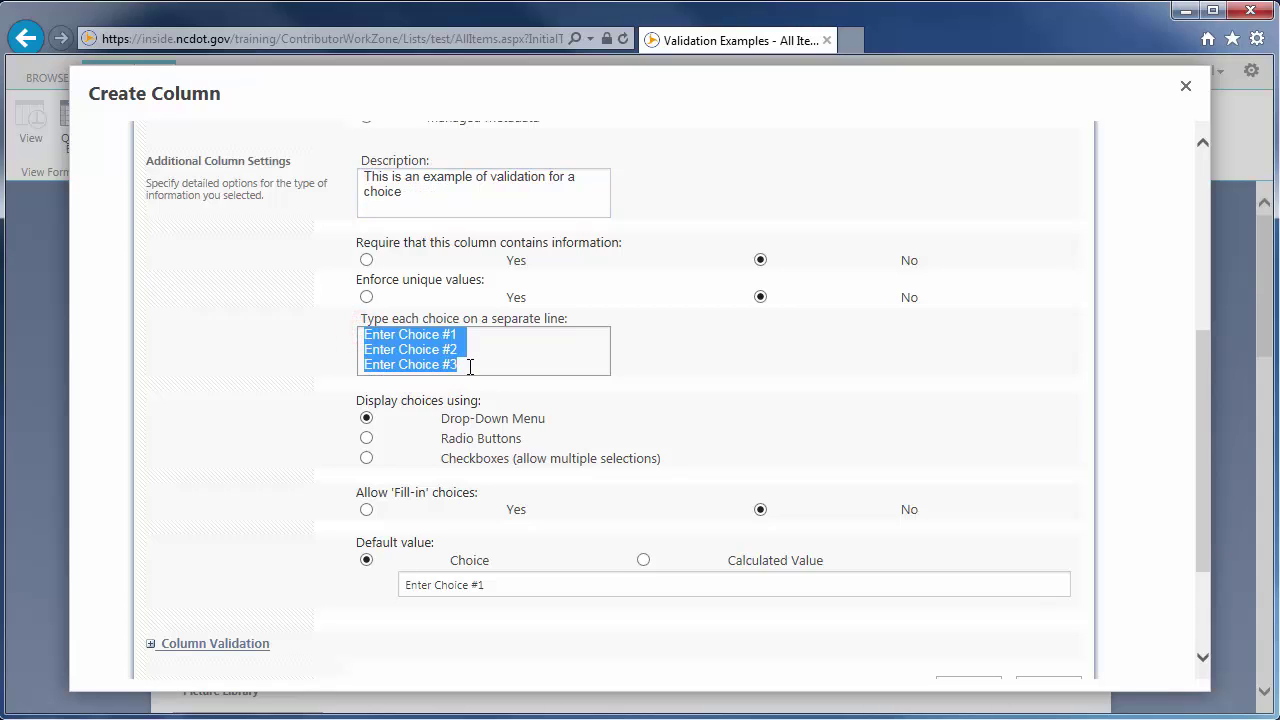
type("Make a selec")
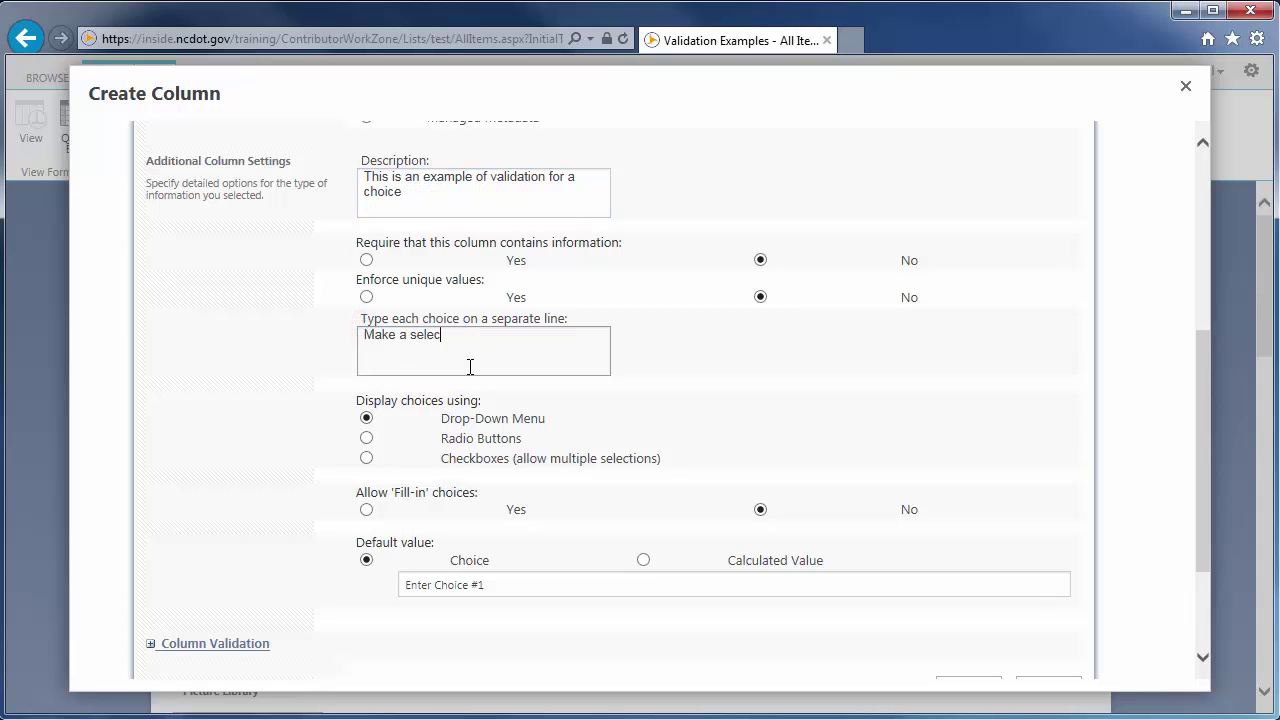
type("tion")
key("Return")
type("Al")
type("pha Inc.")
key("Return")
type("Bravo Ltd")
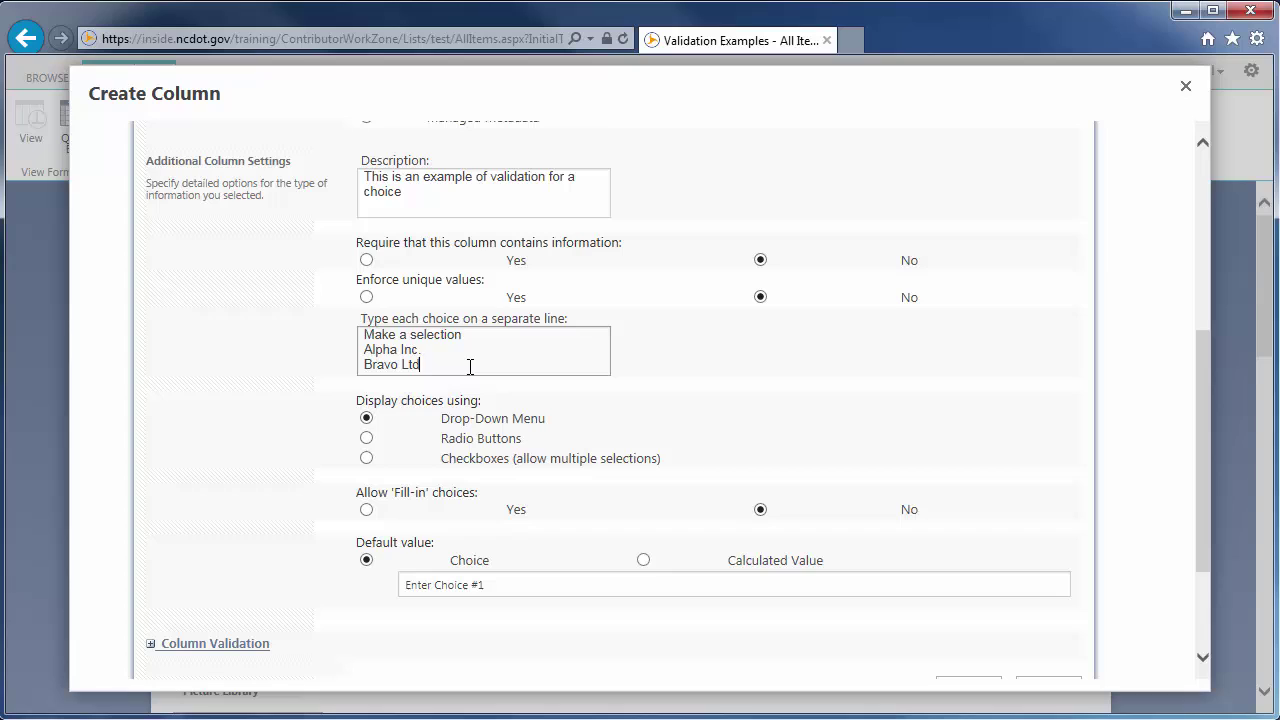
type(".")
key("Return")
type("Charlie Company")
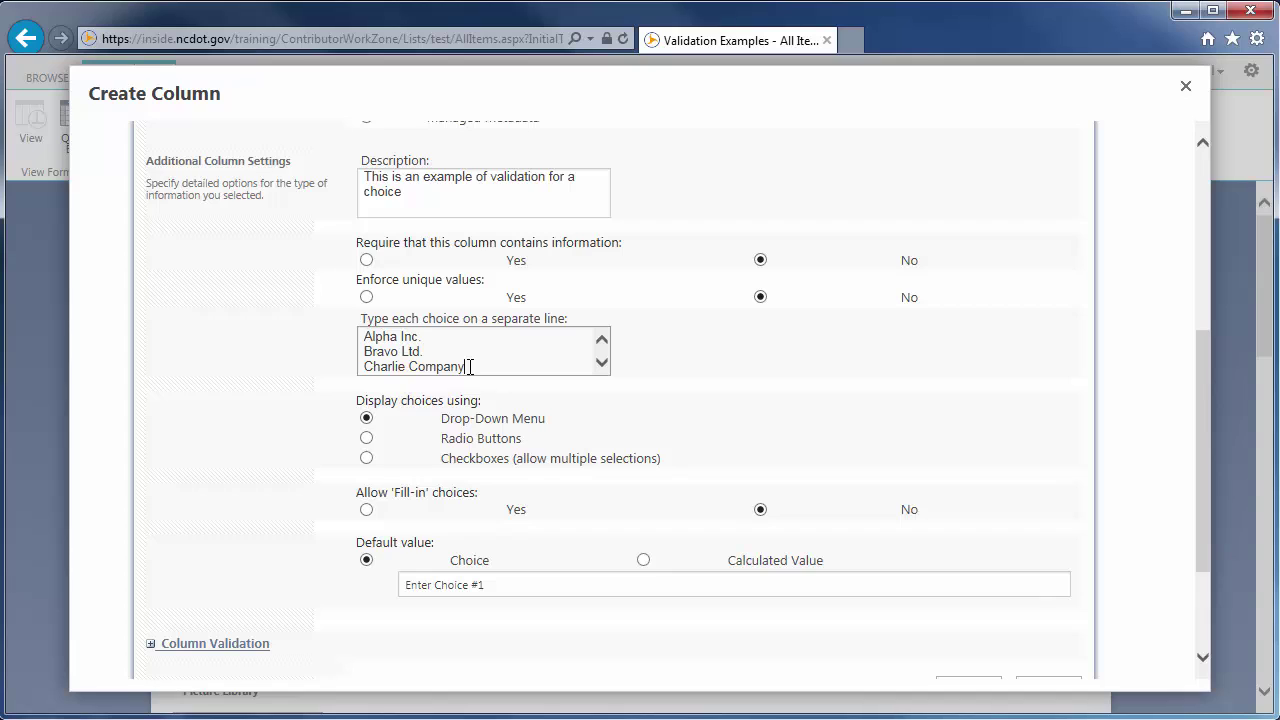
left_click(469, 584)
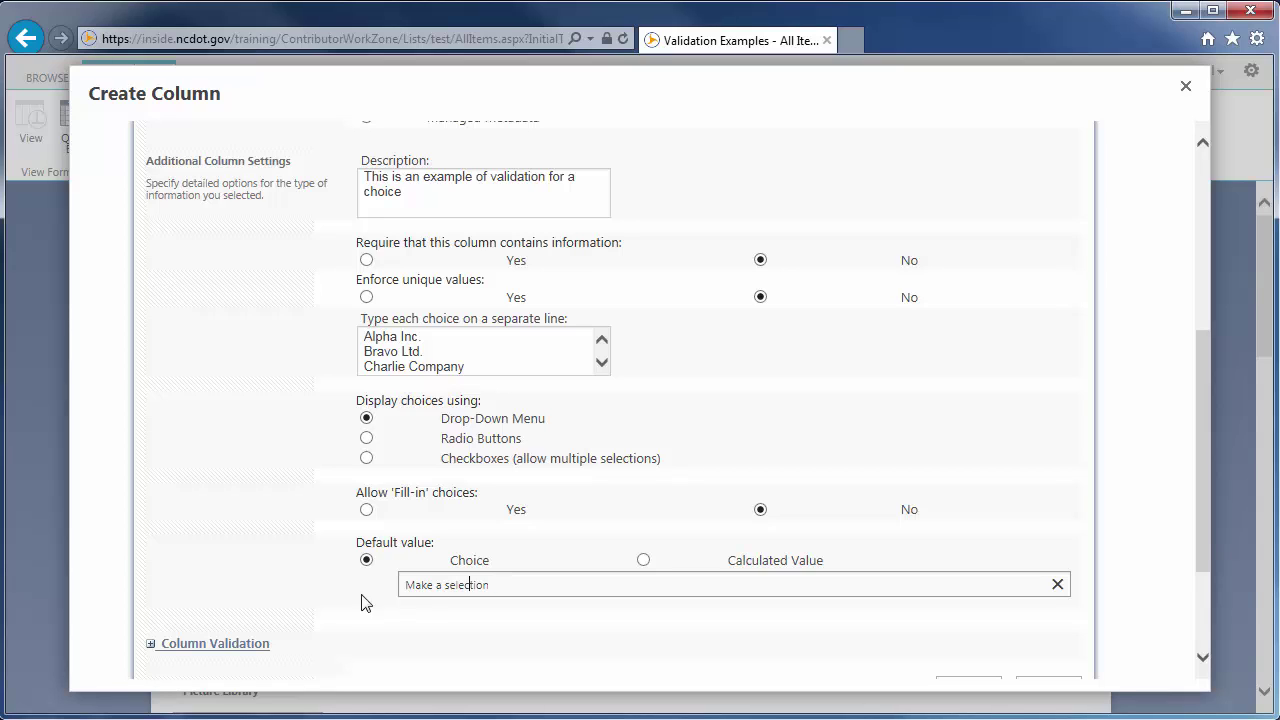
Validate with =IF(Manufacturer="Make a selection",FALSE,TRUE), message 'You must select a manufacturer', and save.
left_click(150, 644)
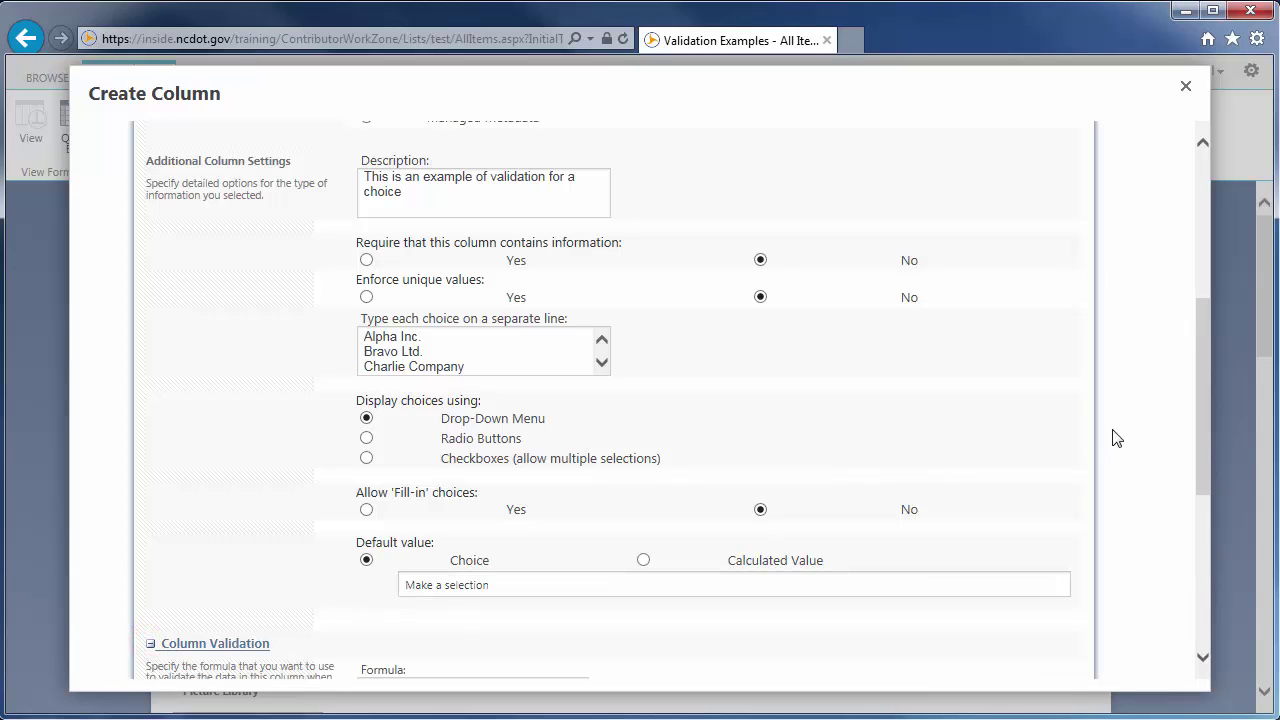
left_click_drag(1205, 422, 1199, 559)
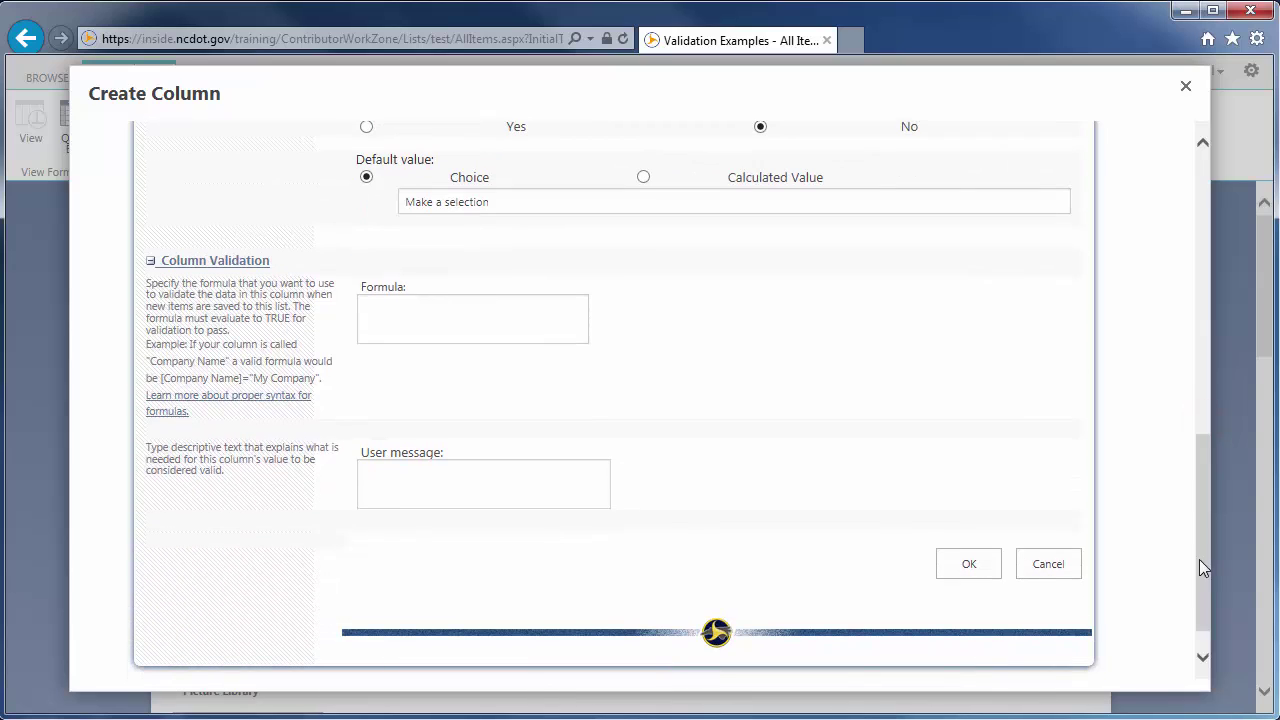
left_click(446, 313)
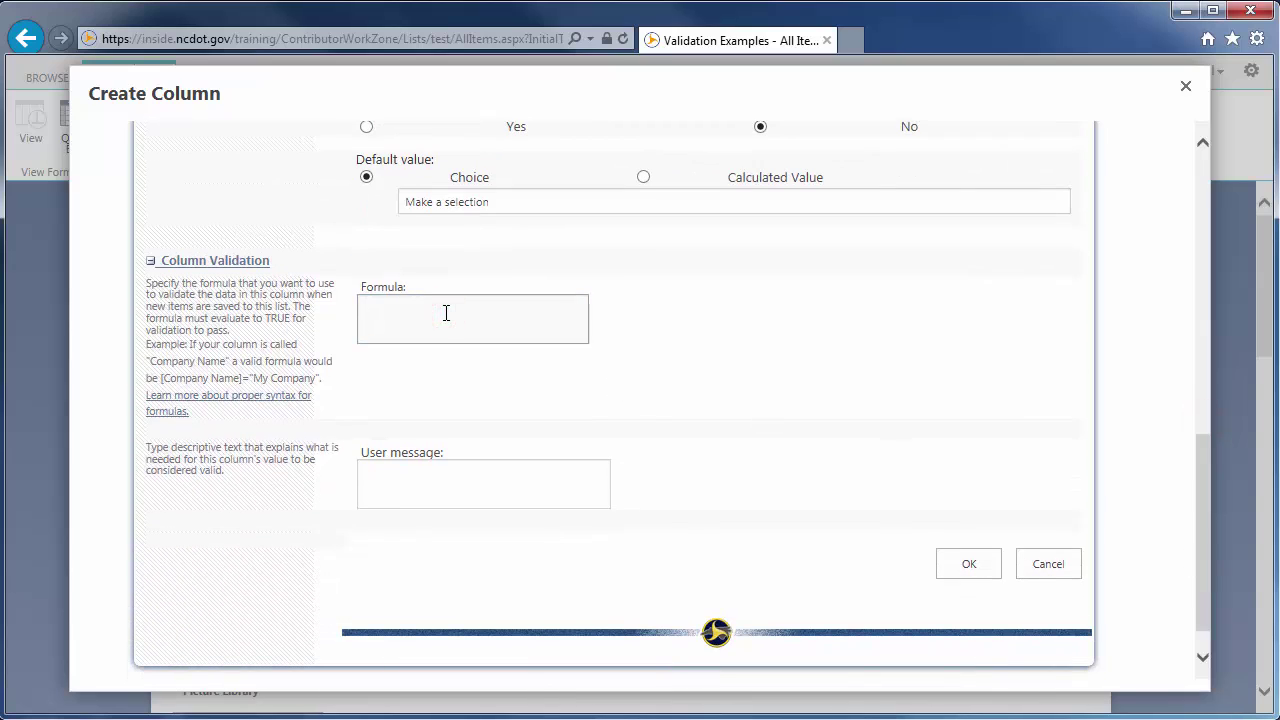
type("=IF(Manufacturer=\"Make a selection\",FALSE,TRUE)")
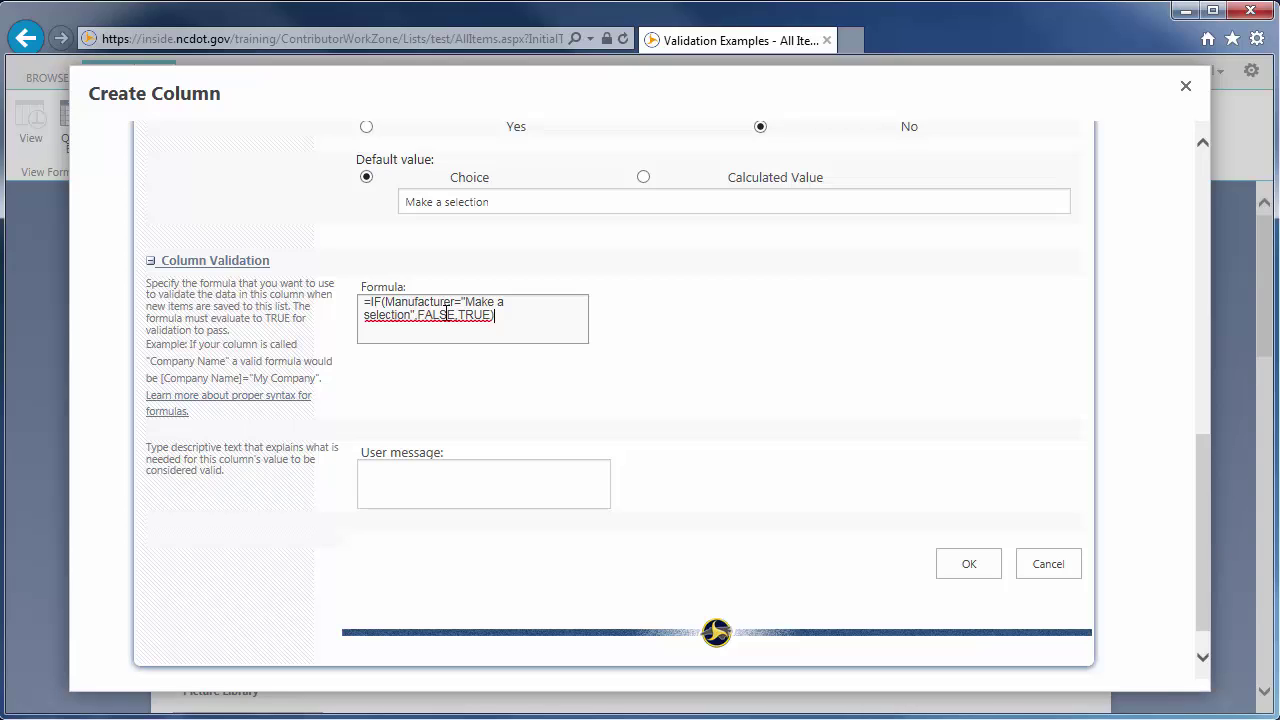
left_click(403, 462)
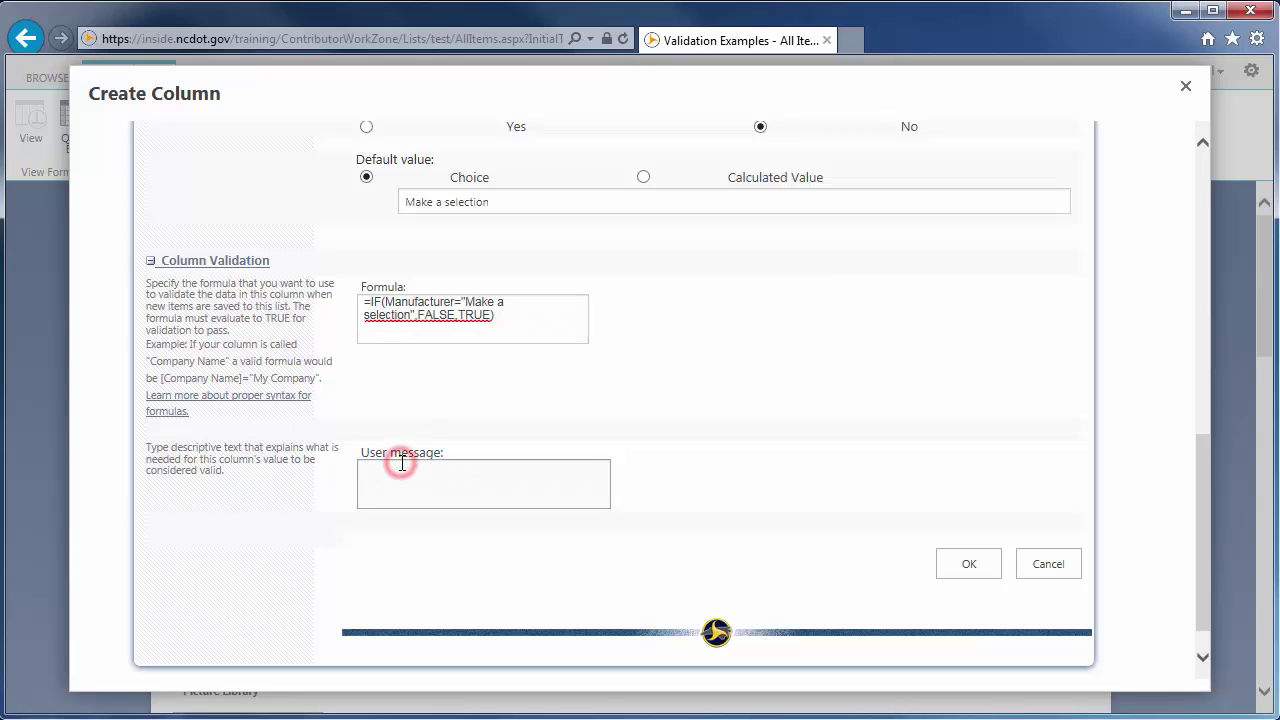
type("You must select a manufacturer")
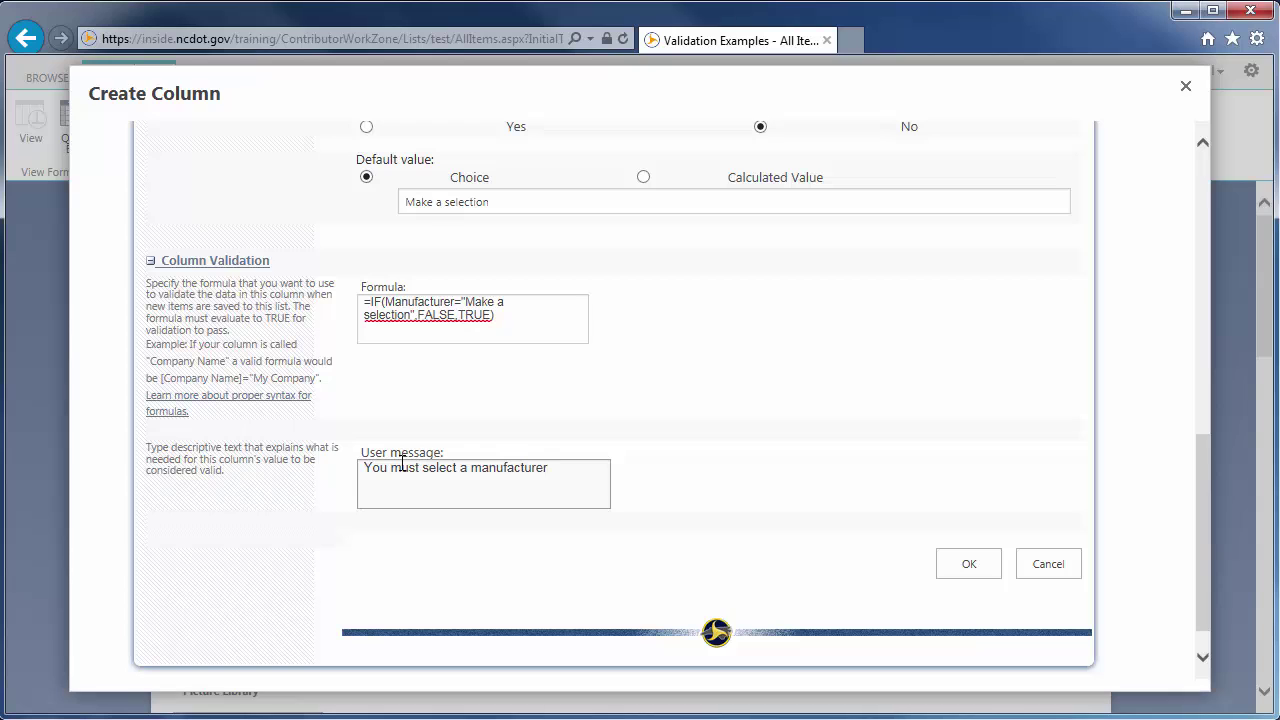
left_click(985, 565)
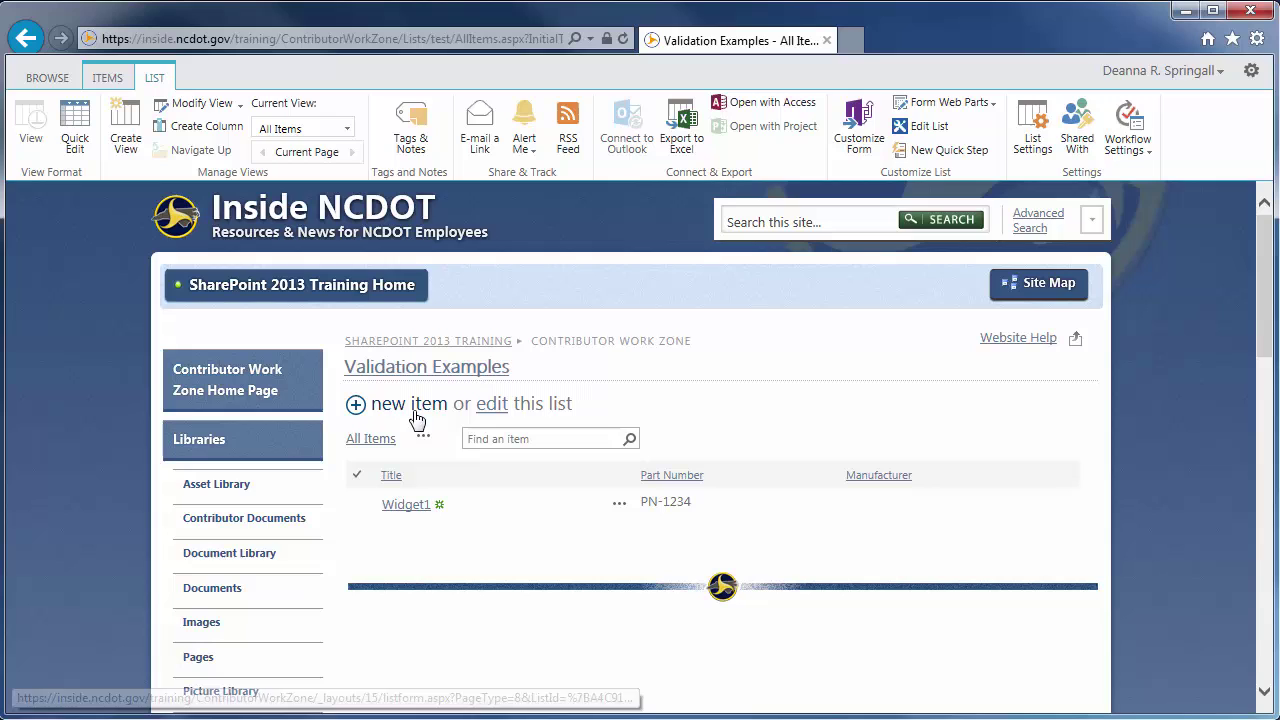
Try saving Widget2 (PN-2222) with no manufacturer, then pick Alpha Inc. after the error.
left_click(405, 406)
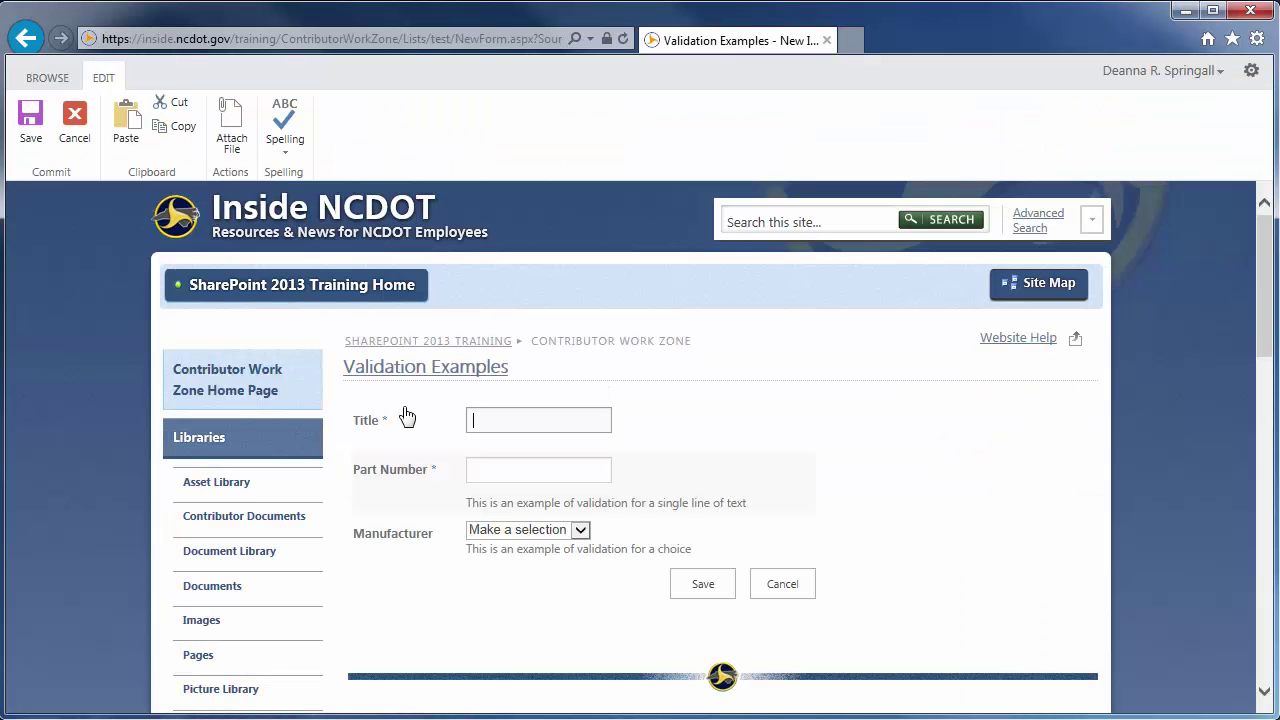
type("Widget2")
key("Tab")
type("P")
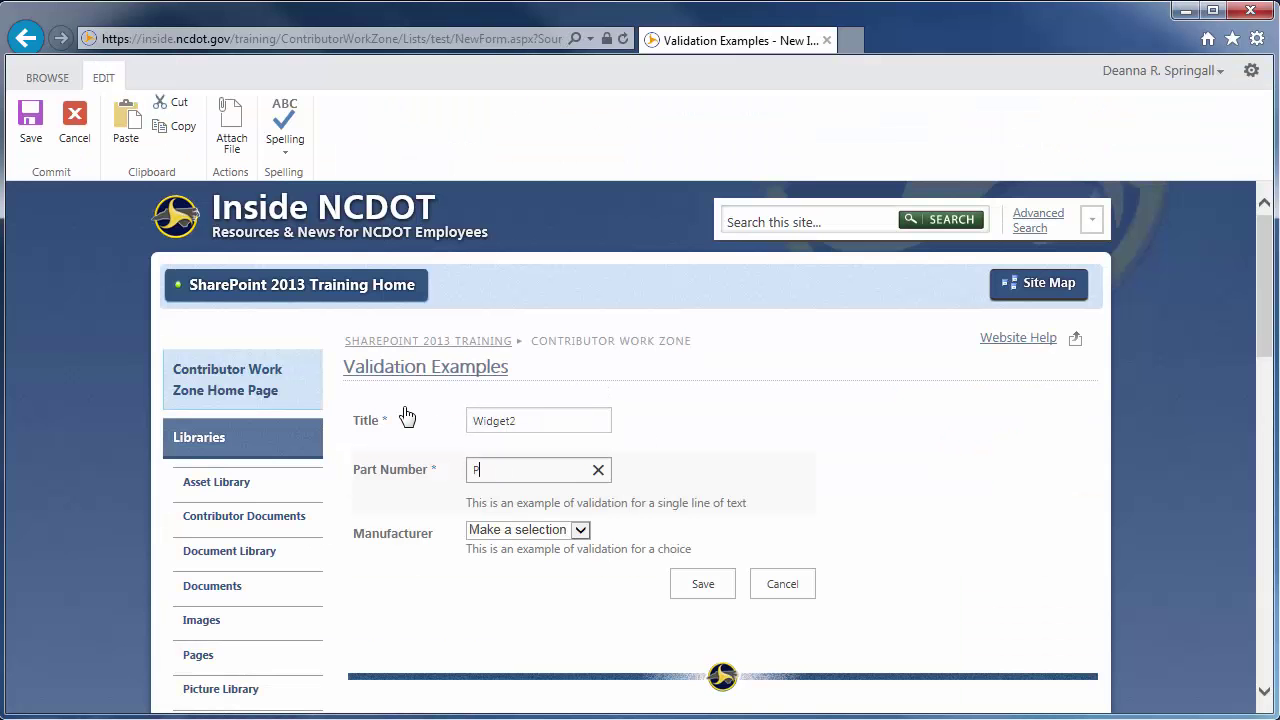
type("N-2222")
left_click(701, 584)
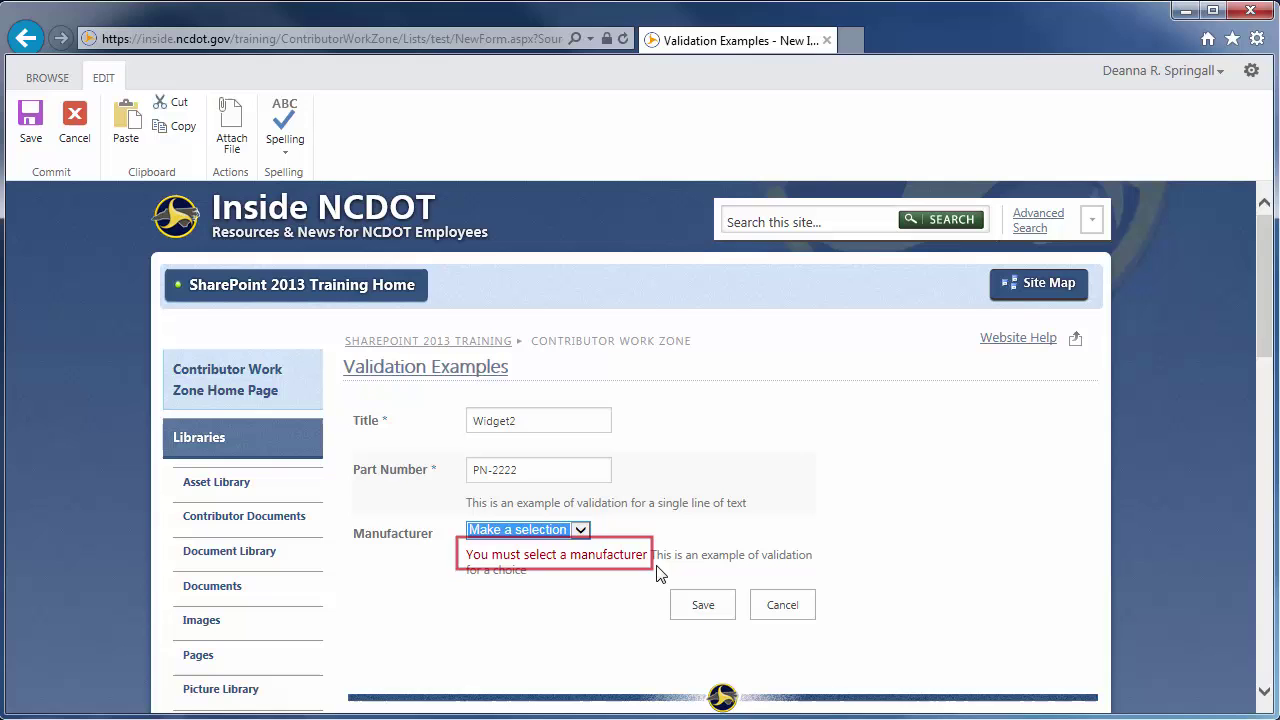
left_click(580, 530)
left_click(538, 547)
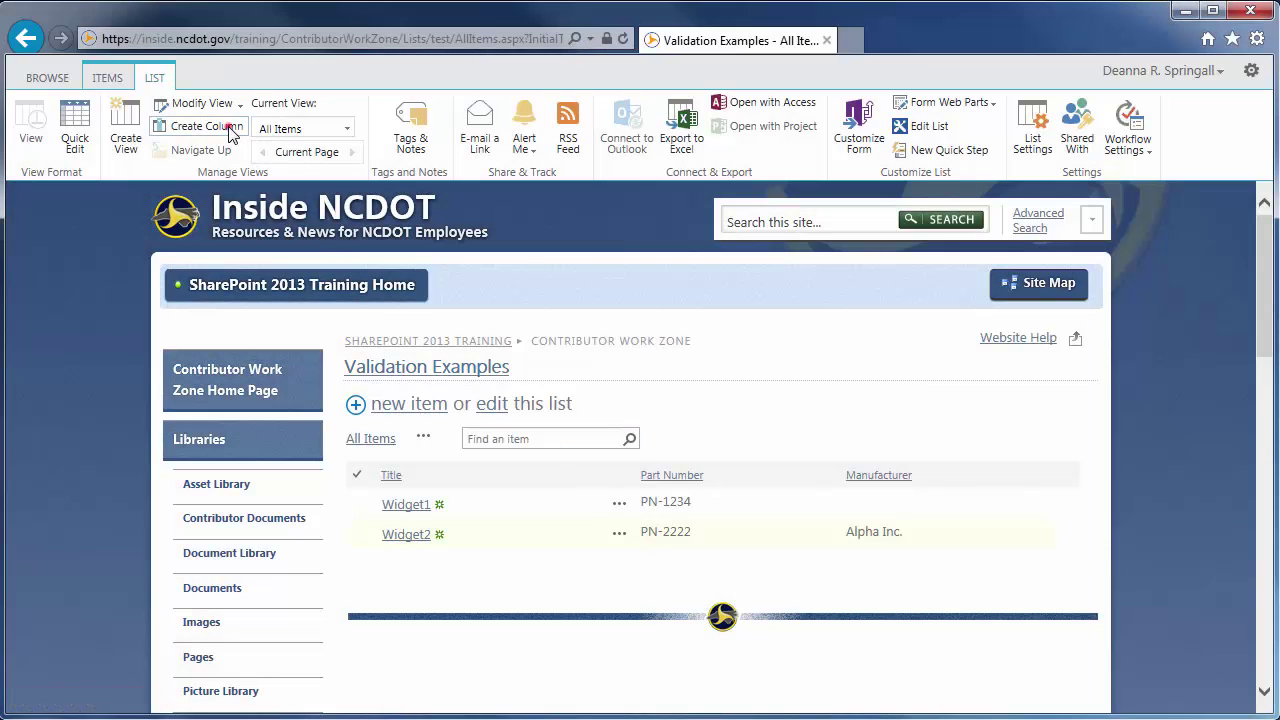
Create a Quantity Number column described as a number validation example, with 0 decimal places.
left_click(222, 126)
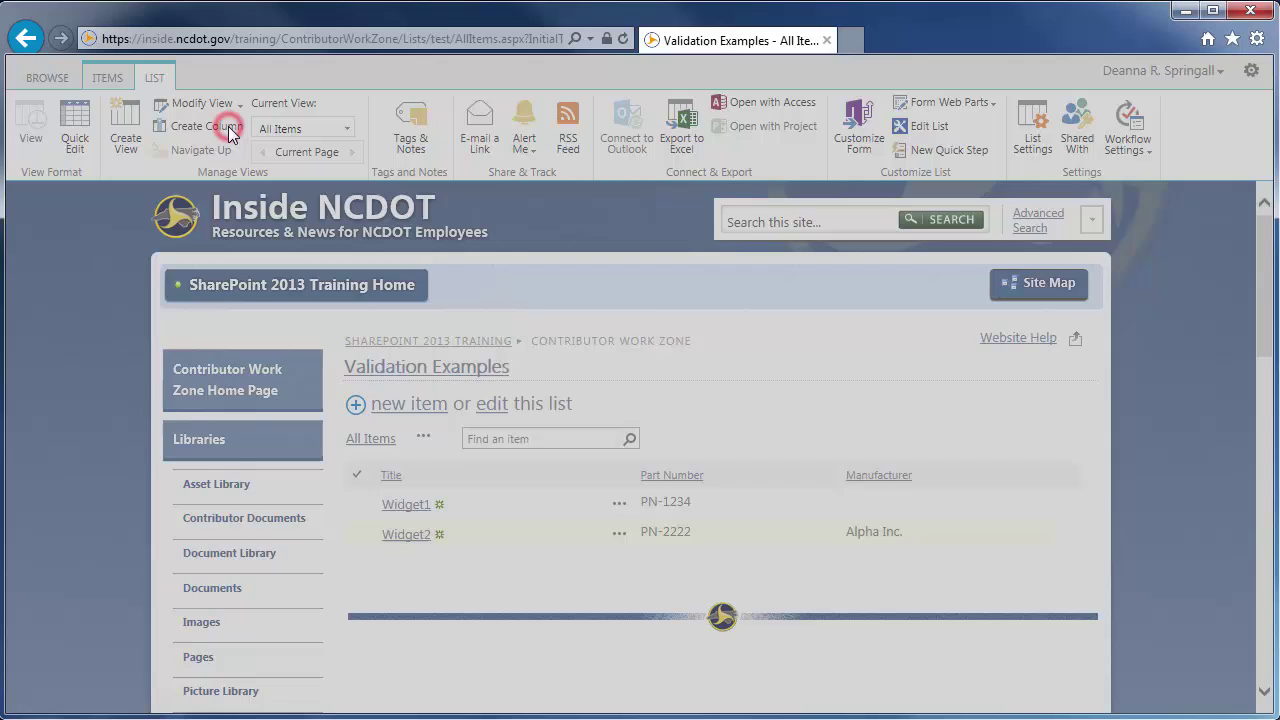
type("Quantity")
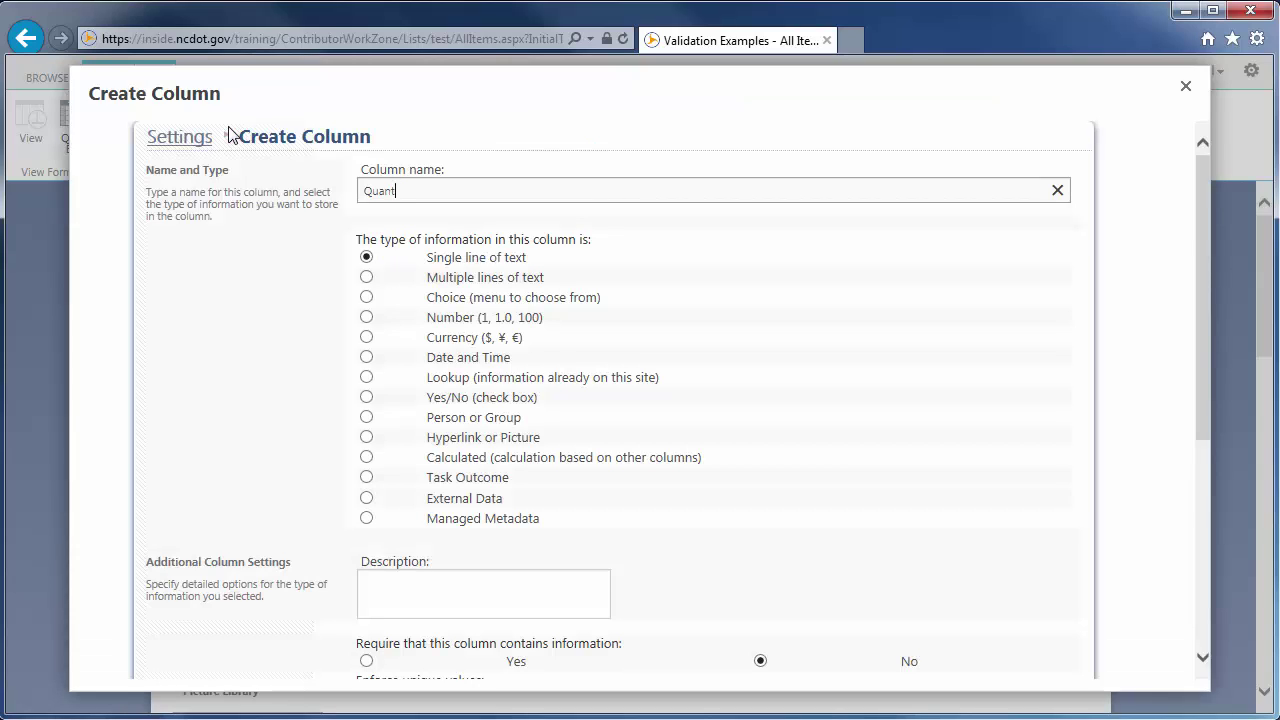
left_click(366, 318)
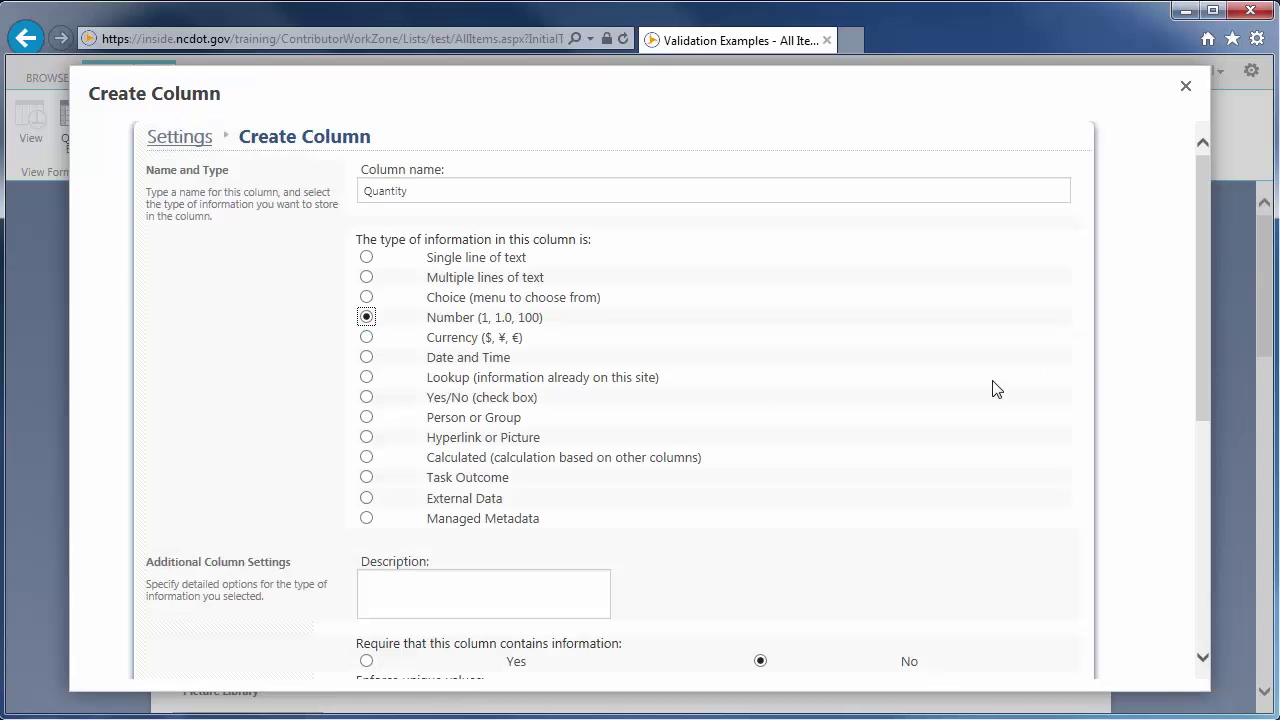
left_click_drag(1202, 366, 1176, 562)
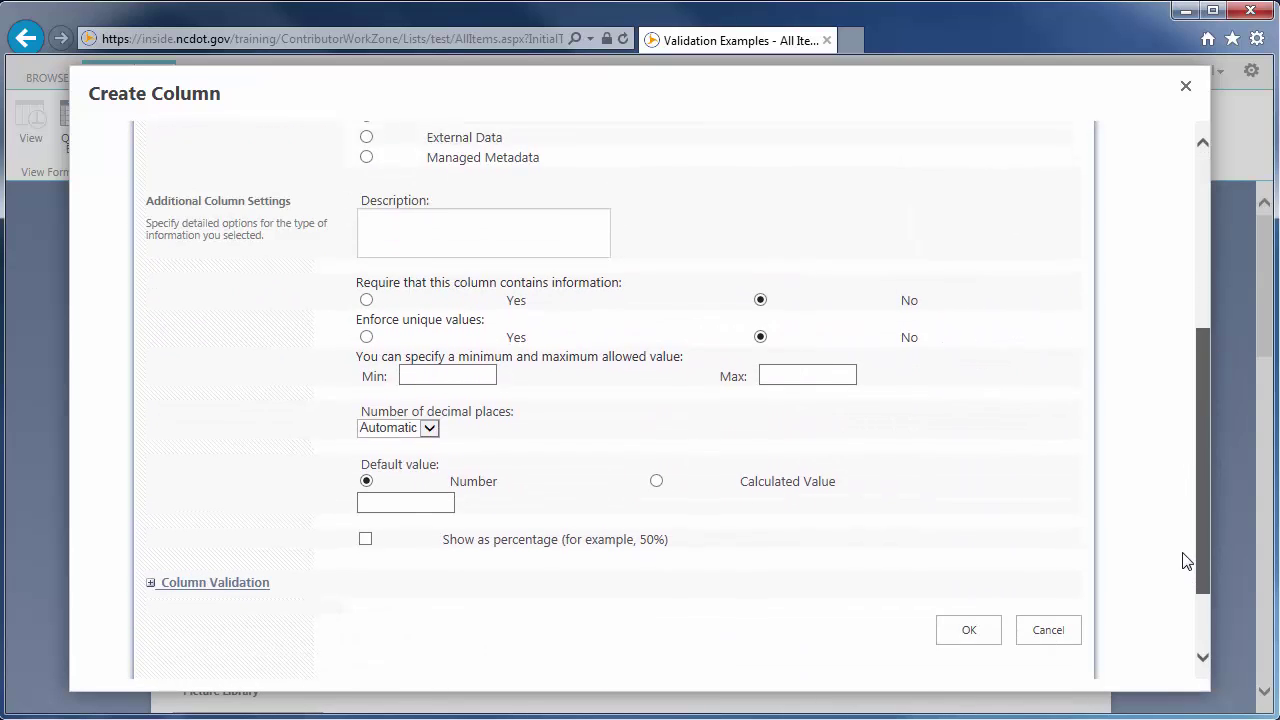
left_click(383, 160)
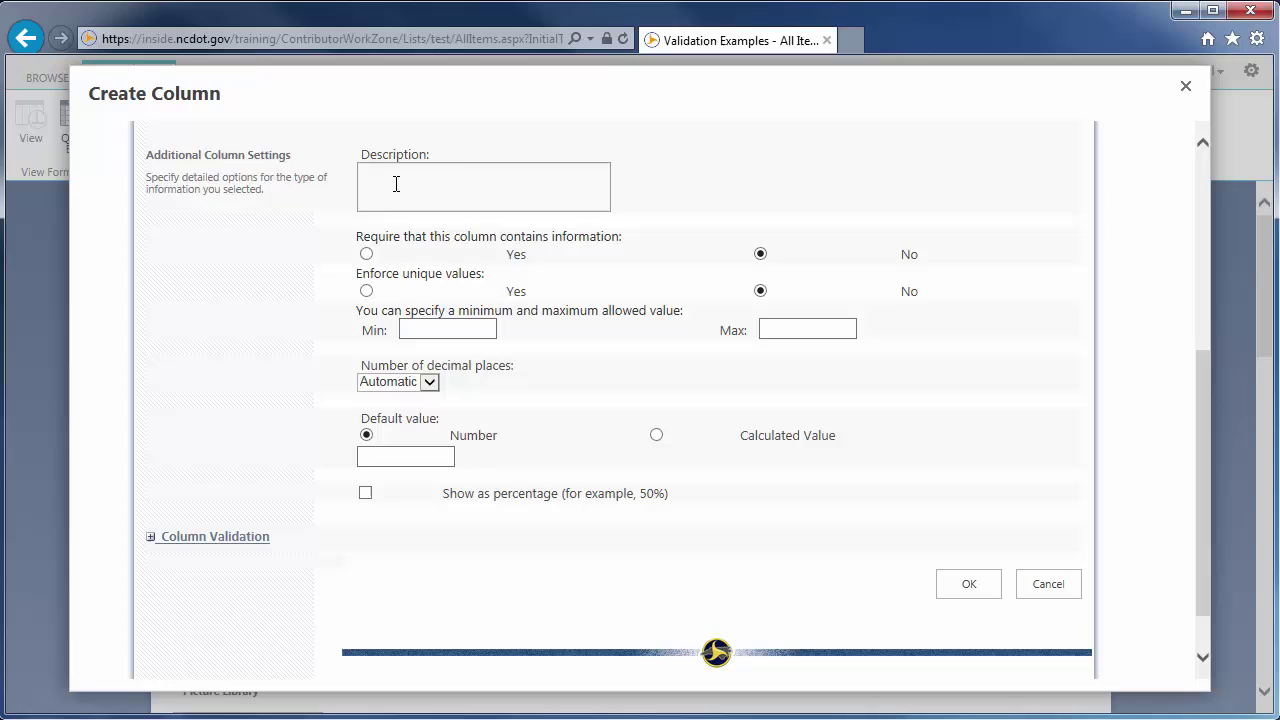
type("This is an example of validation for a number")
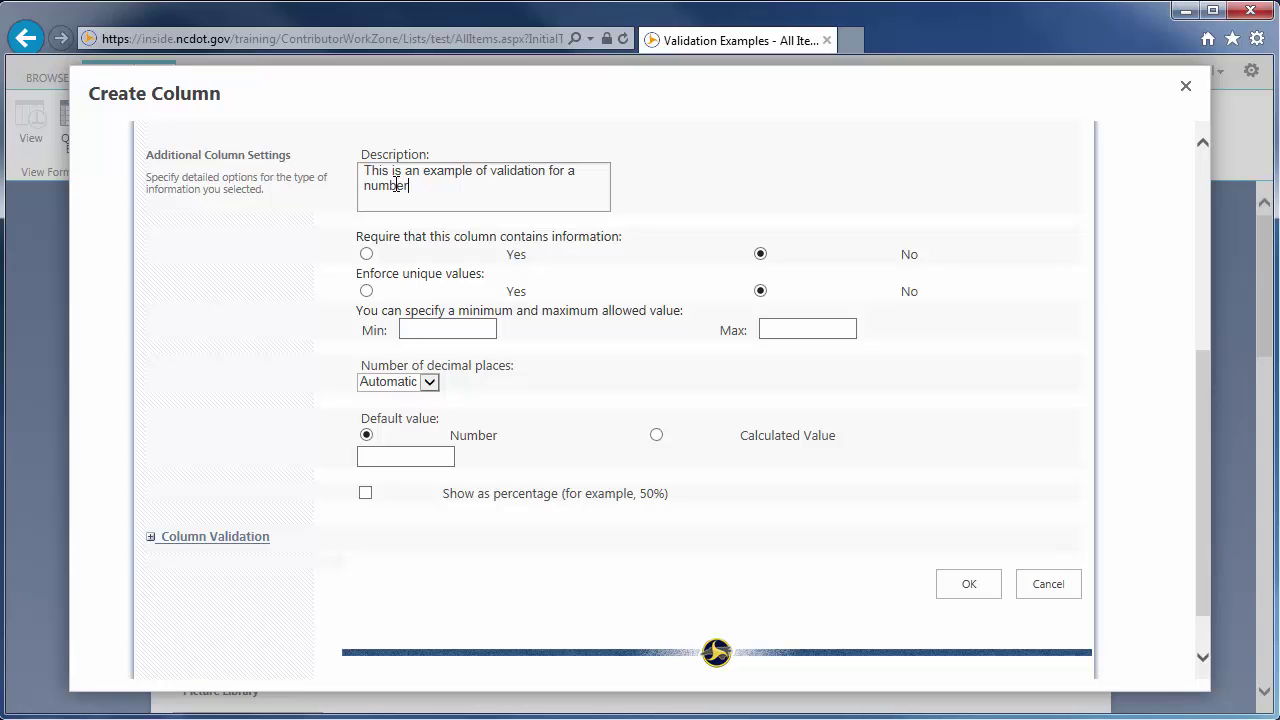
left_click(428, 381)
left_click(414, 400)
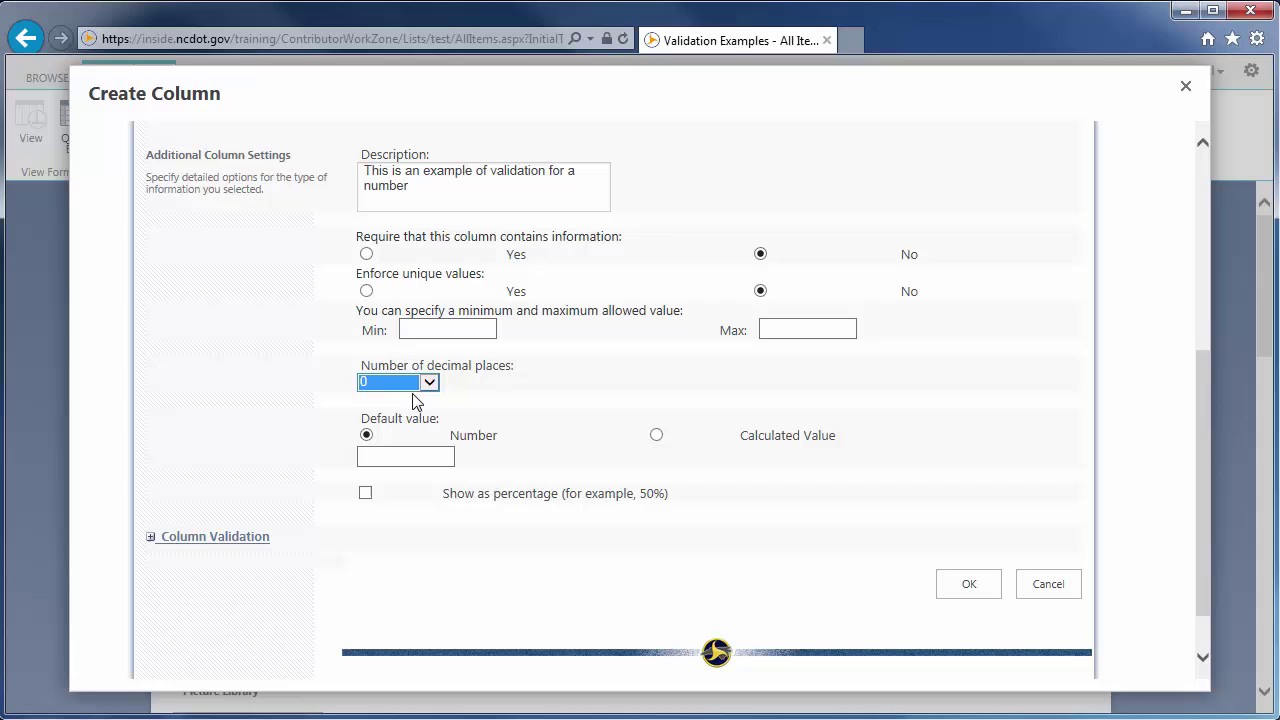
left_click(968, 588)
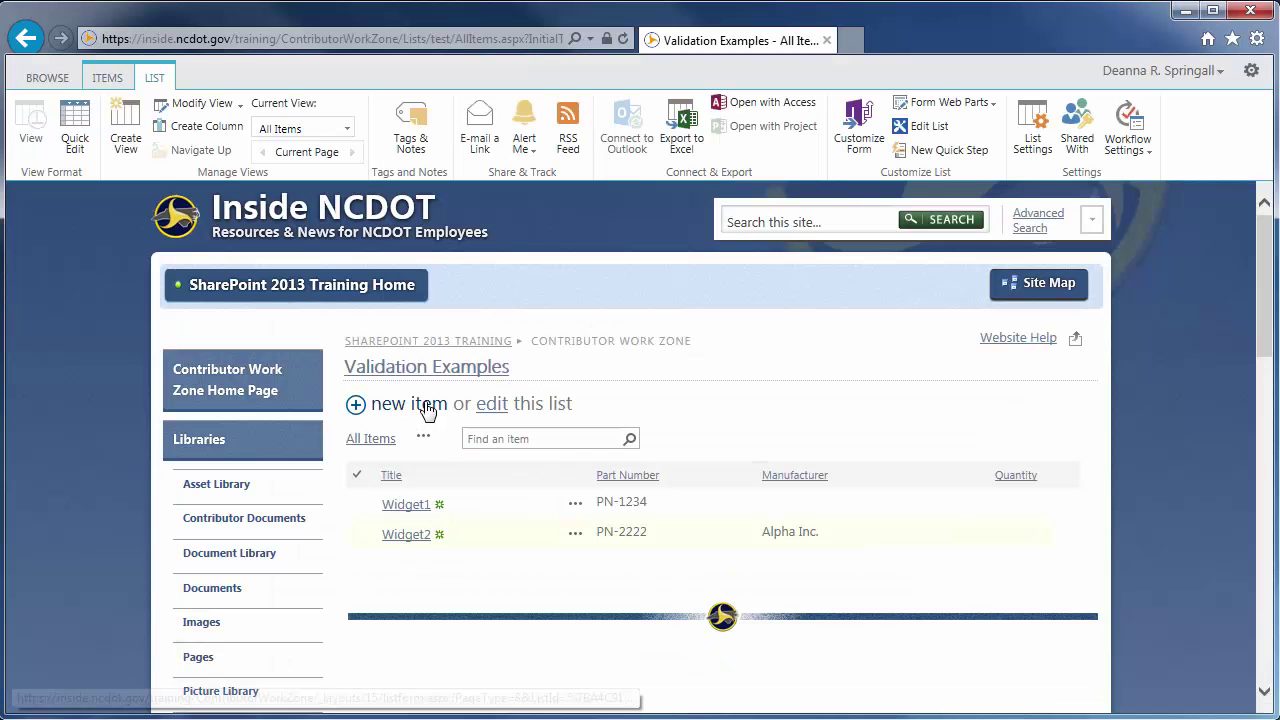
Save a new item Widget3 with part number PN-3333, manufacturer Bravo Ltd., and a quantity.
left_click(428, 410)
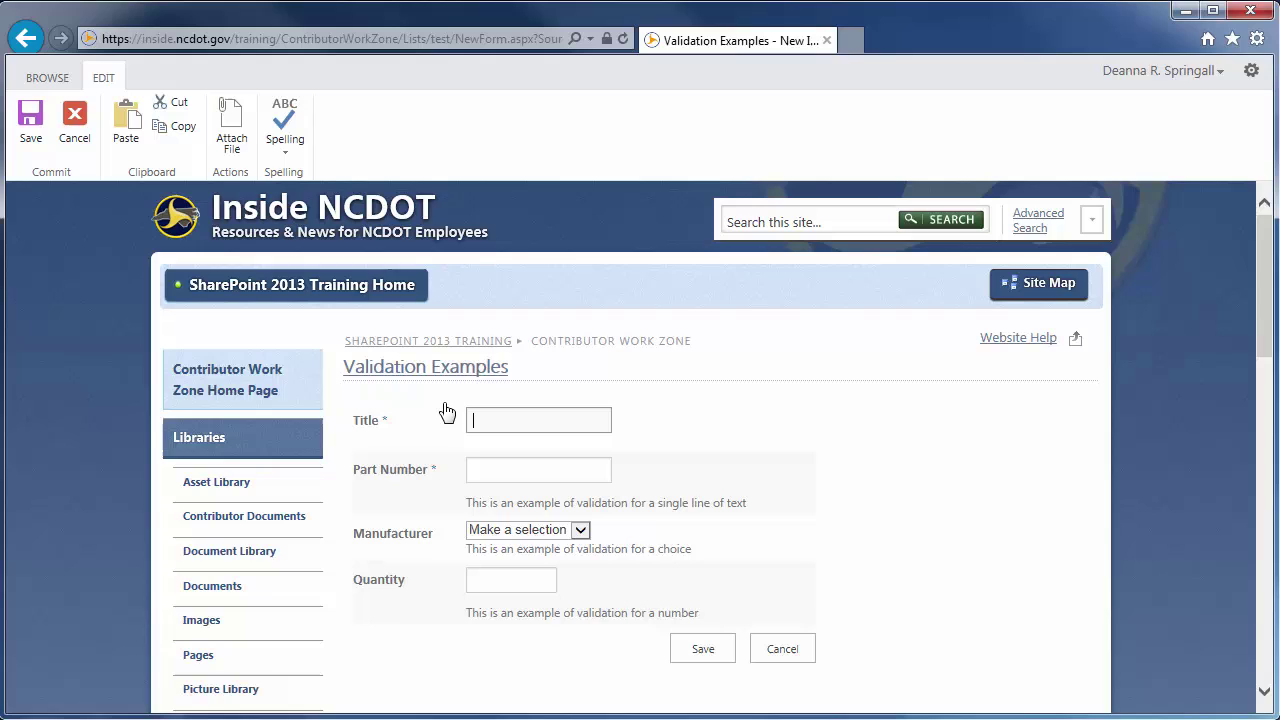
type("Widget3")
left_click(490, 467)
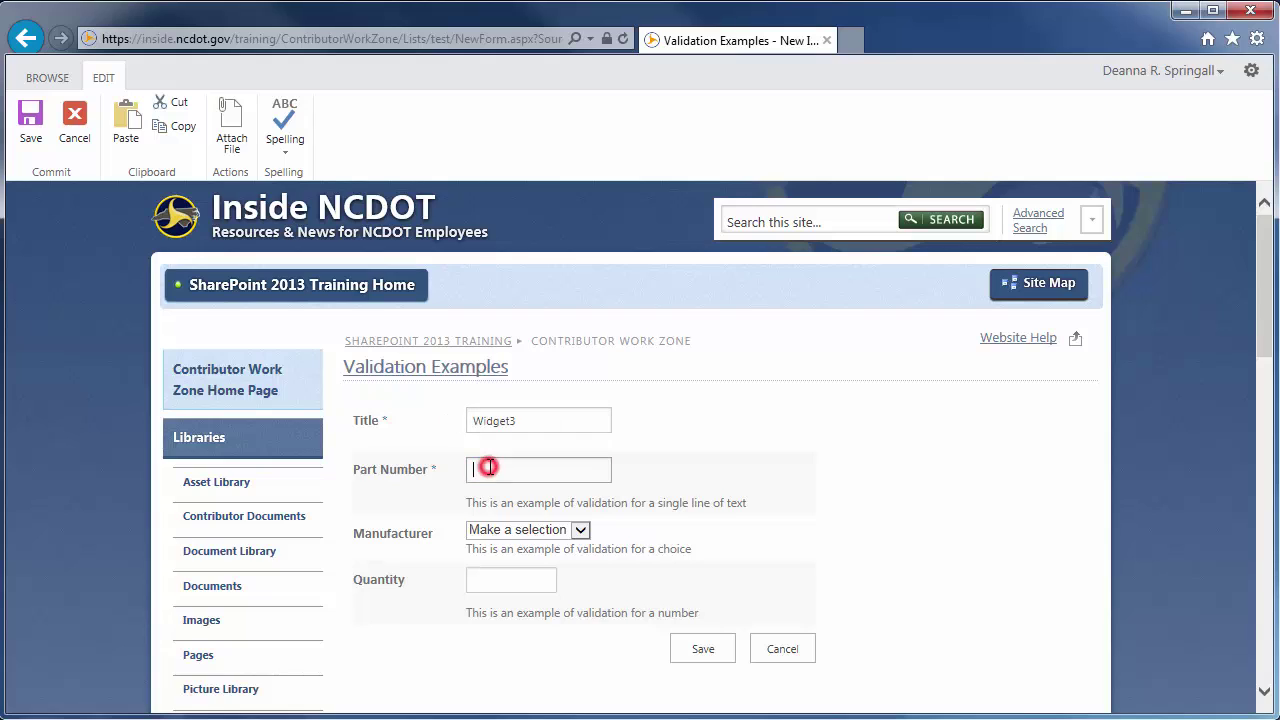
type("PN-3333")
left_click(488, 535)
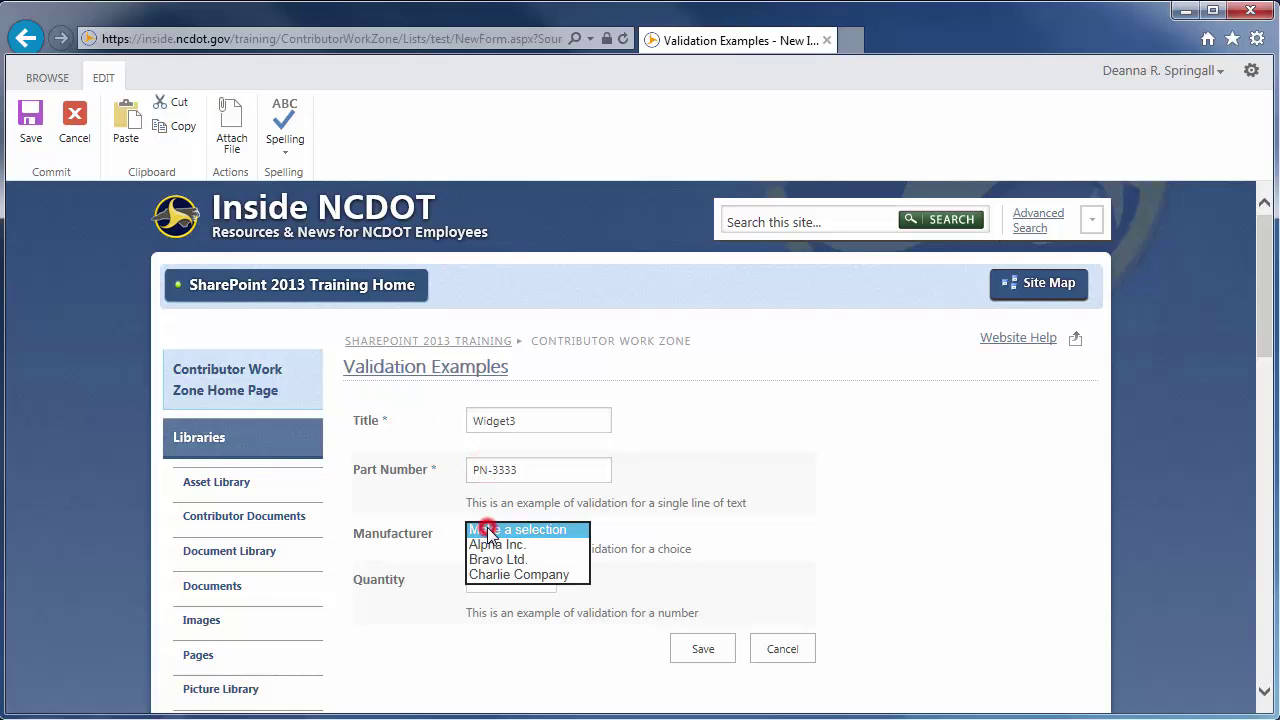
left_click(486, 558)
left_click(482, 578)
type("9.8")
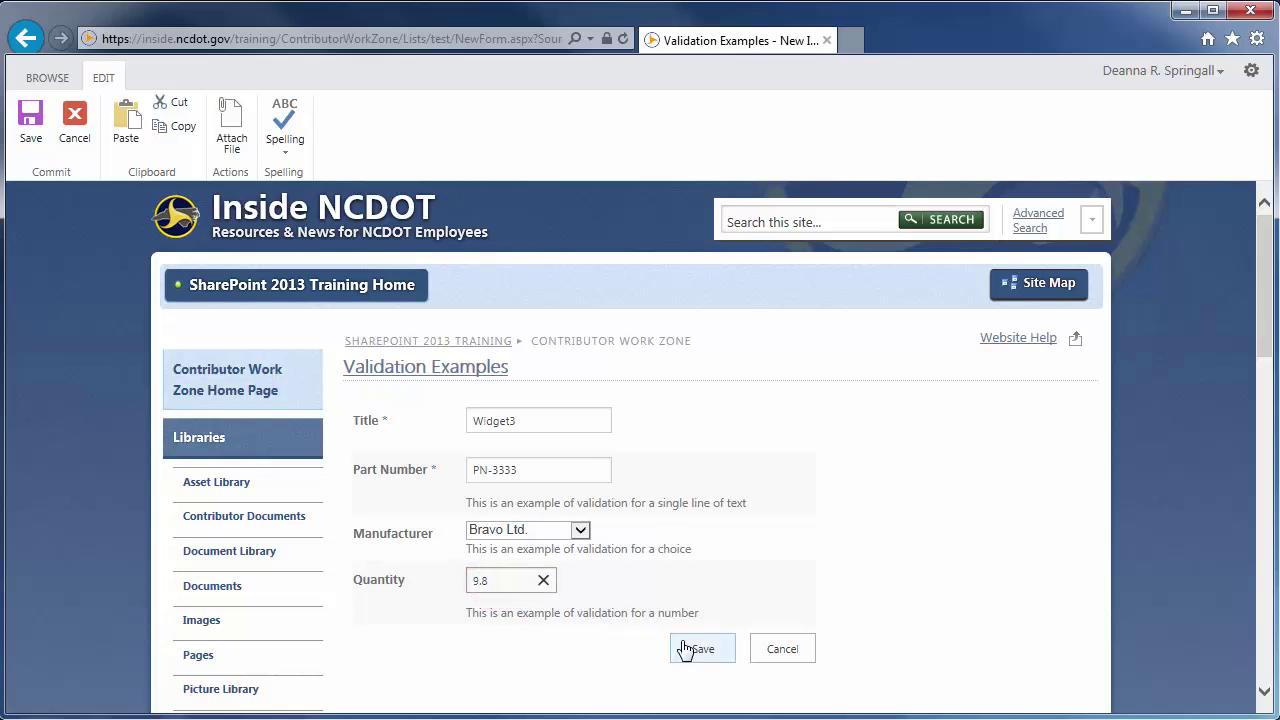
left_click(700, 650)
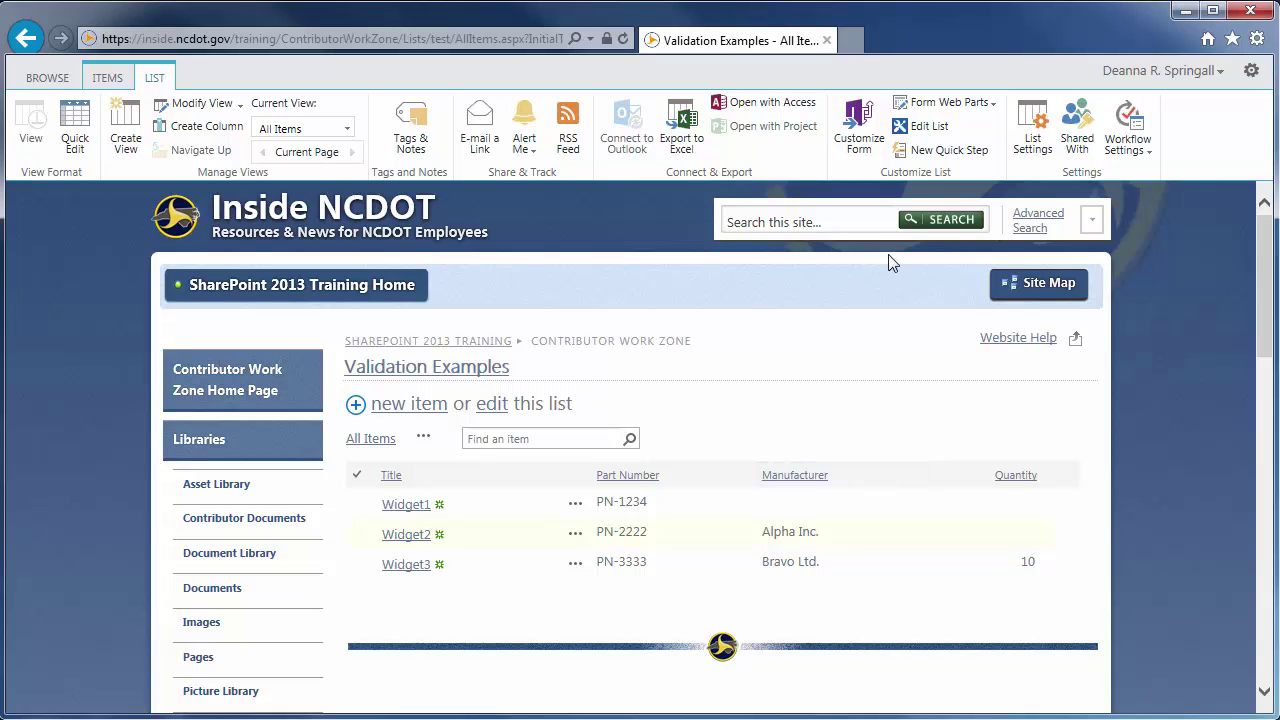
Open the Quantity column's settings from List Settings and expand Column Validation.
left_click(1025, 128)
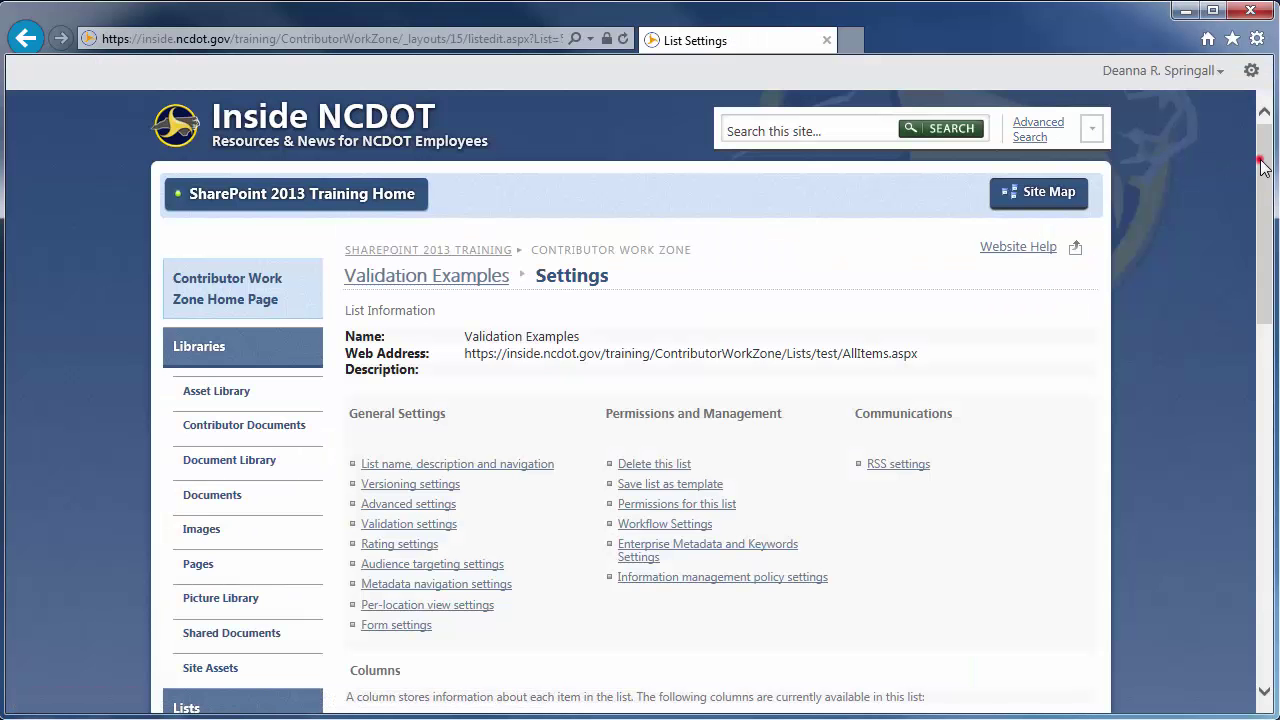
left_click_drag(1258, 160, 1257, 321)
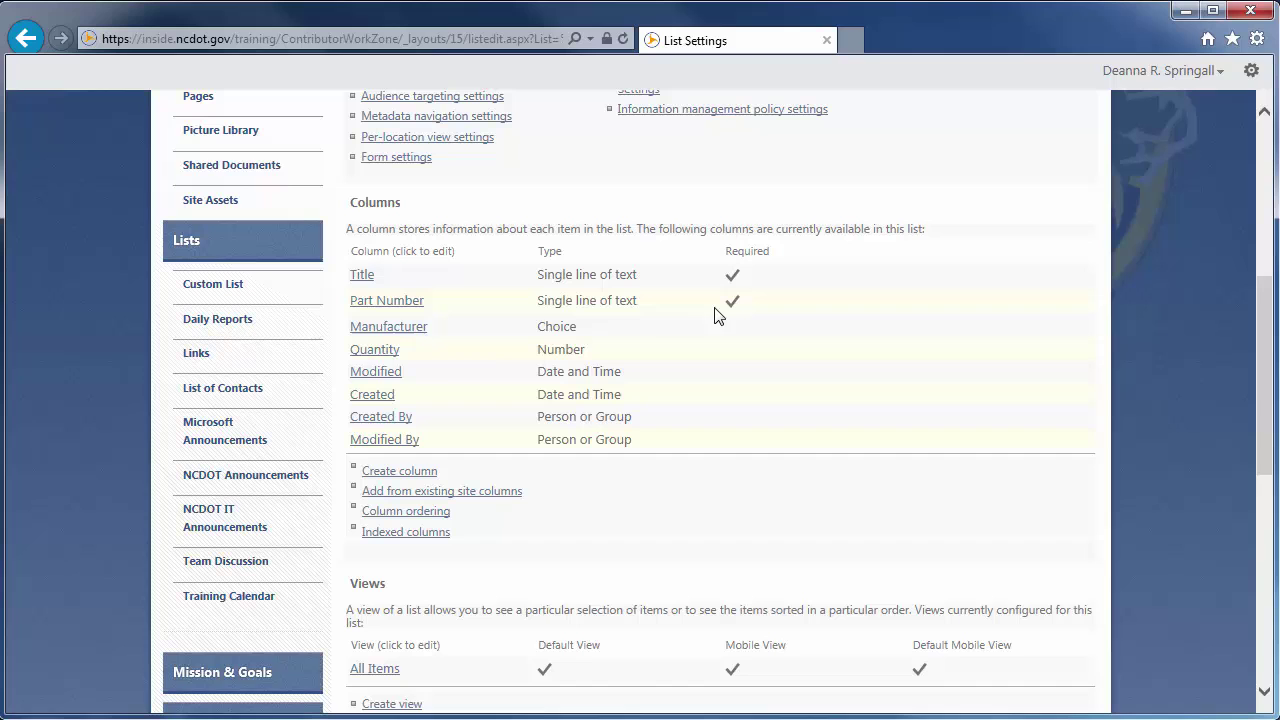
left_click(362, 350)
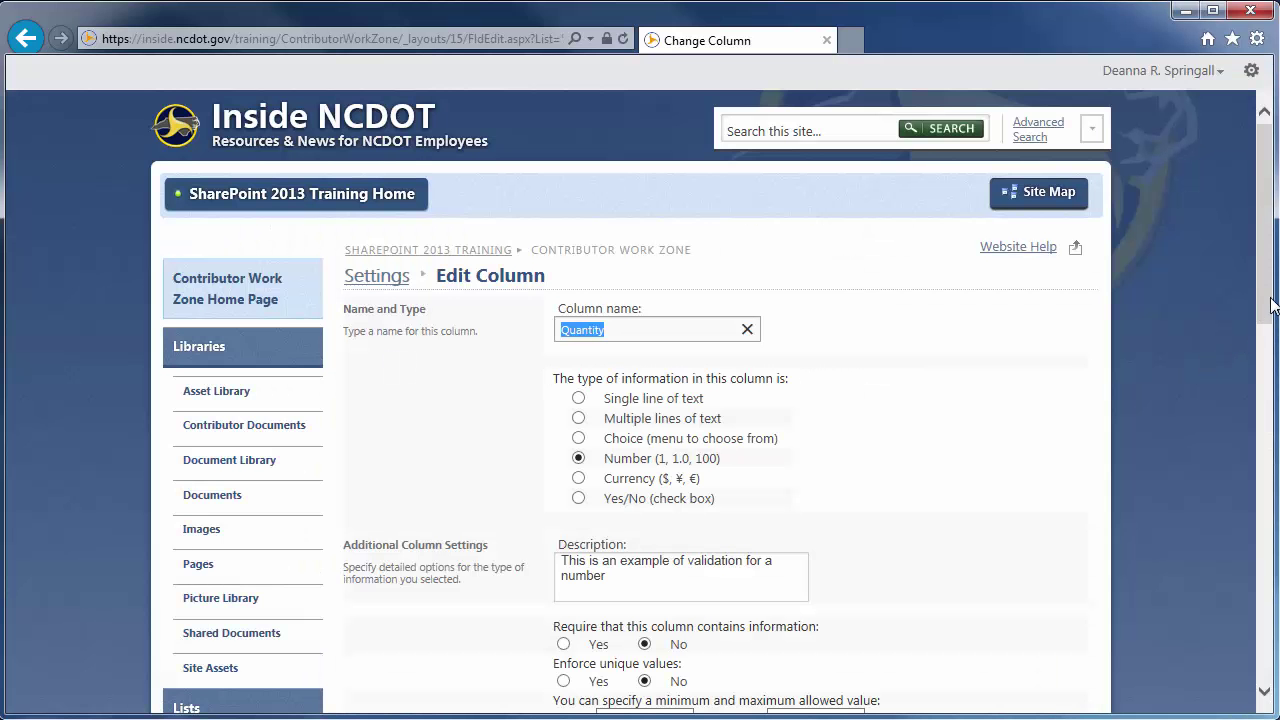
left_click_drag(1265, 312, 1240, 448)
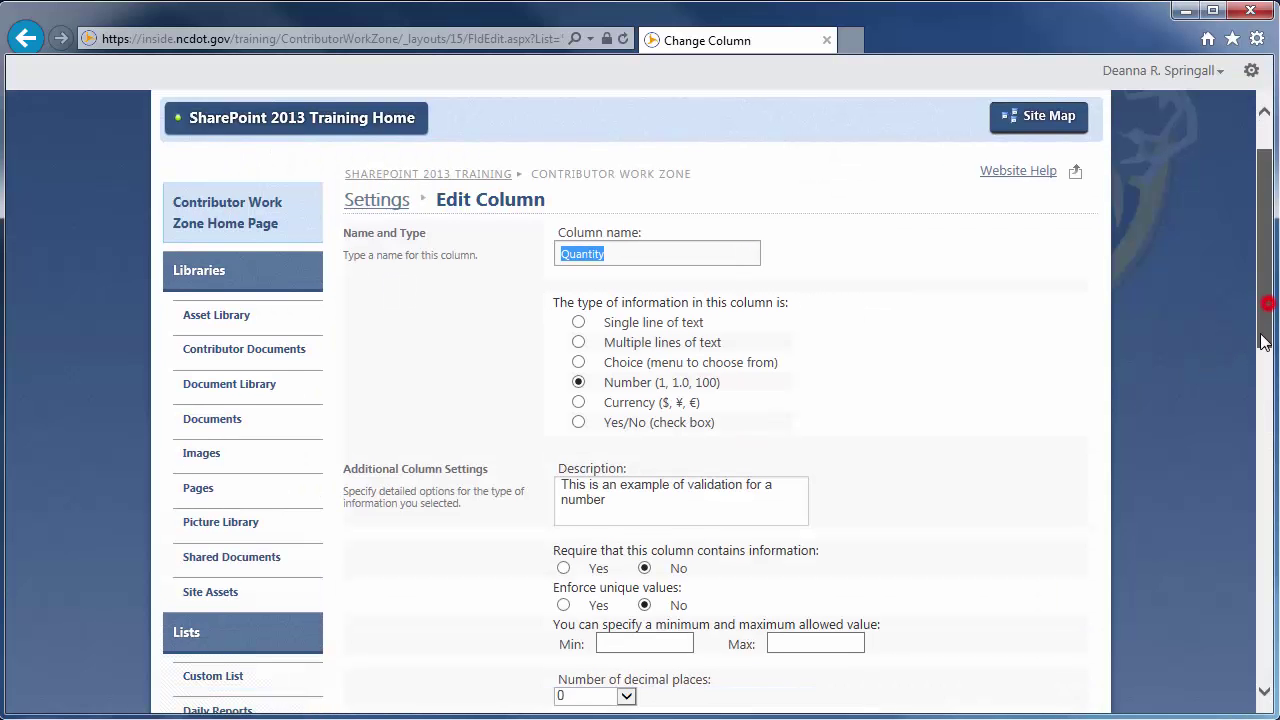
scroll(1240, 448, "down", 3)
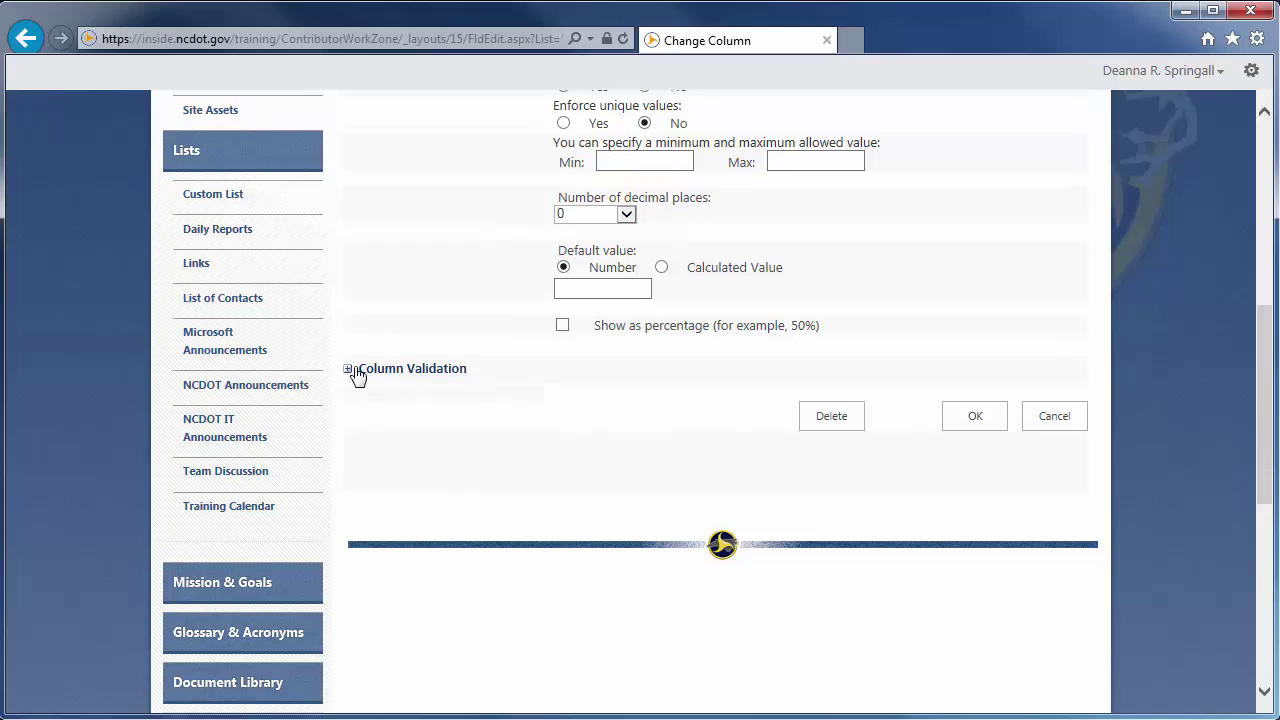
left_click(347, 368)
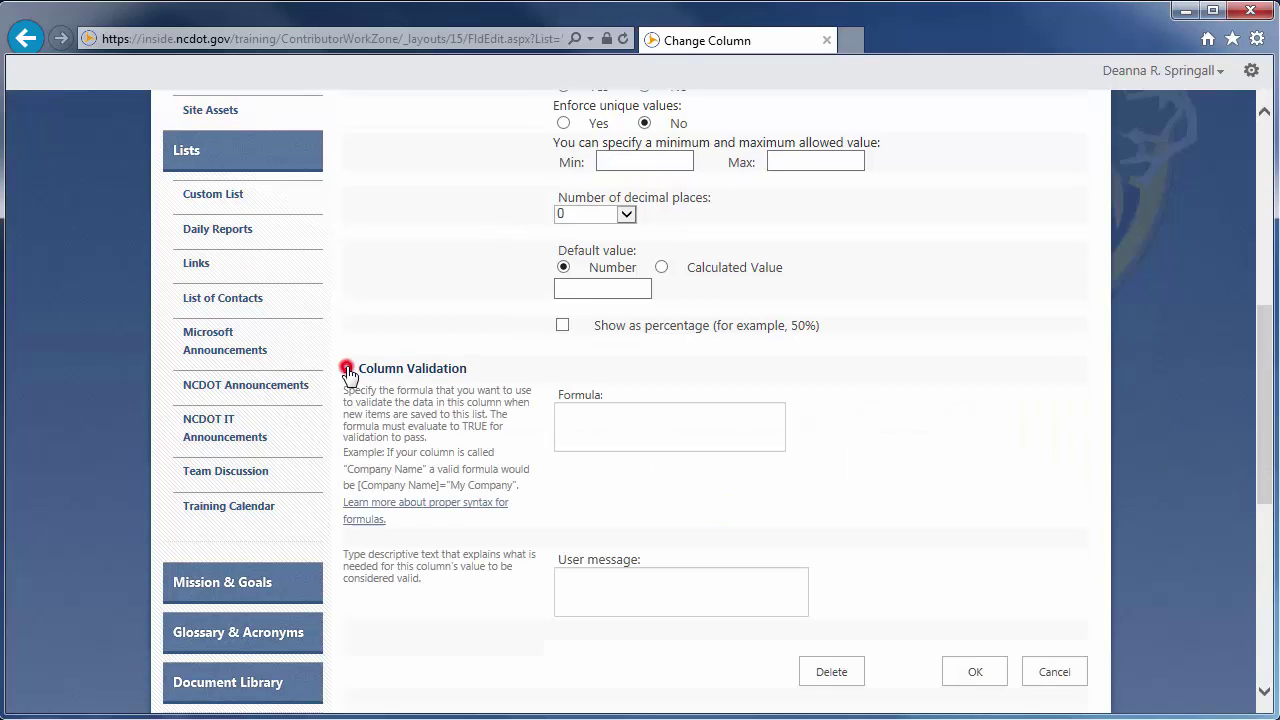
Set formula =Quantity=INT(Quantity) with message 'Quantity must be a whole number' and save.
left_click(590, 418)
type("=Quantity=INT(Quantity)")
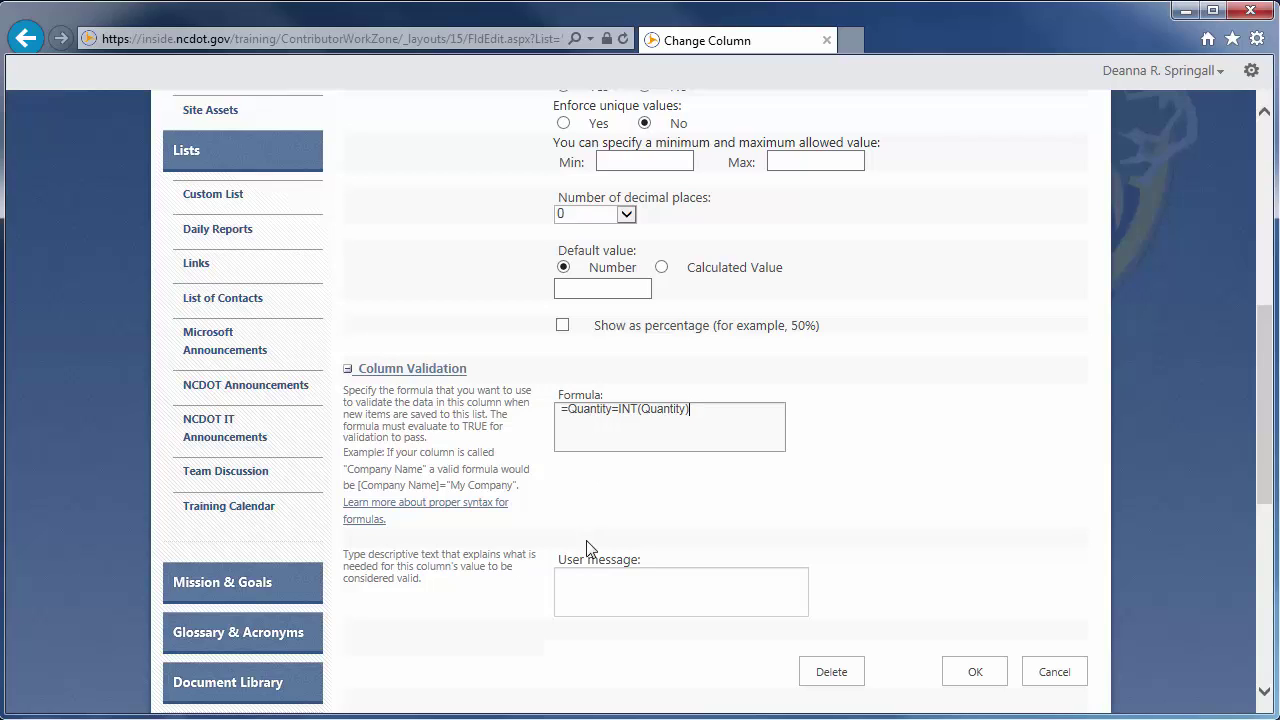
left_click(600, 596)
type("Quantity must be a whole number")
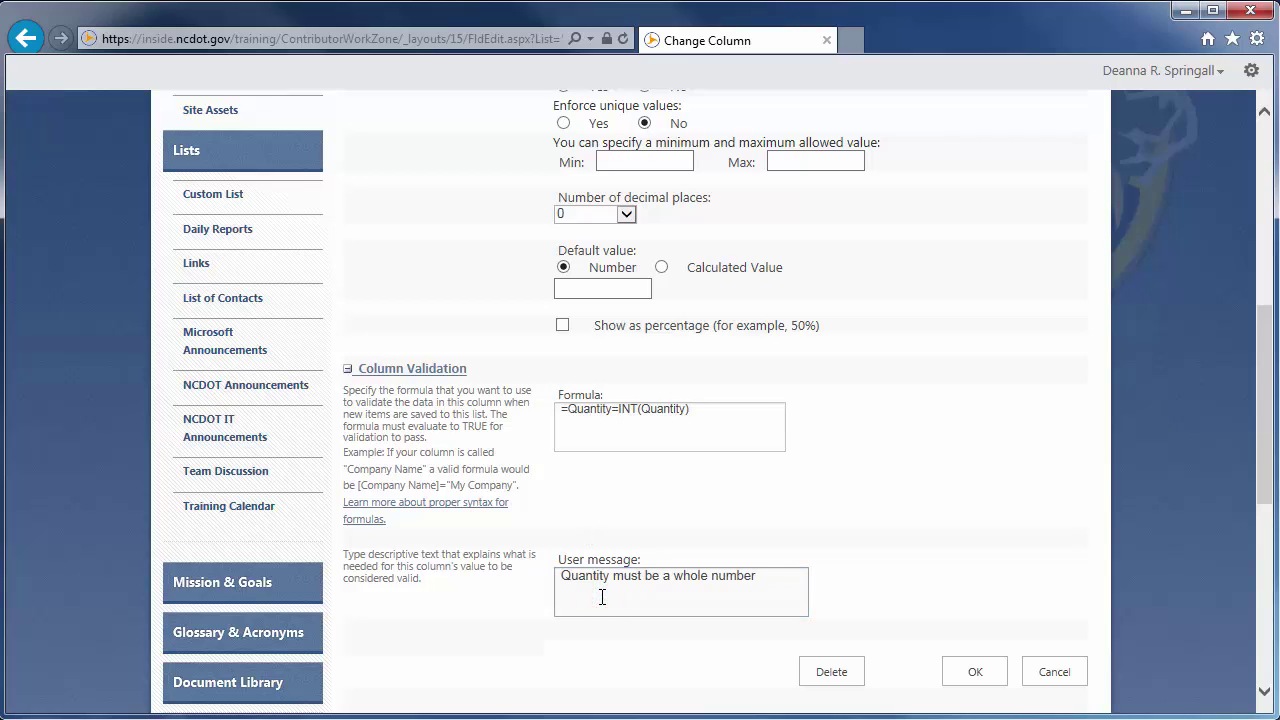
left_click(975, 672)
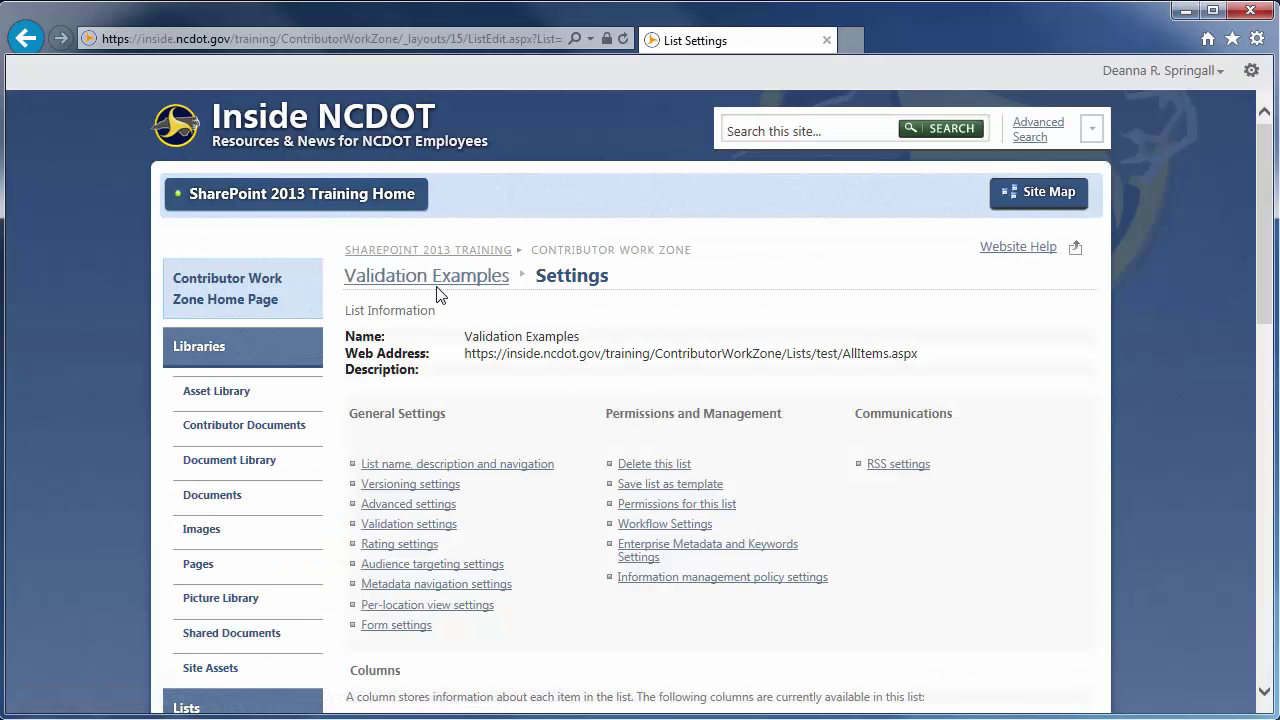
Delete the existing Widget3 item to the Recycle Bin.
left_click(430, 284)
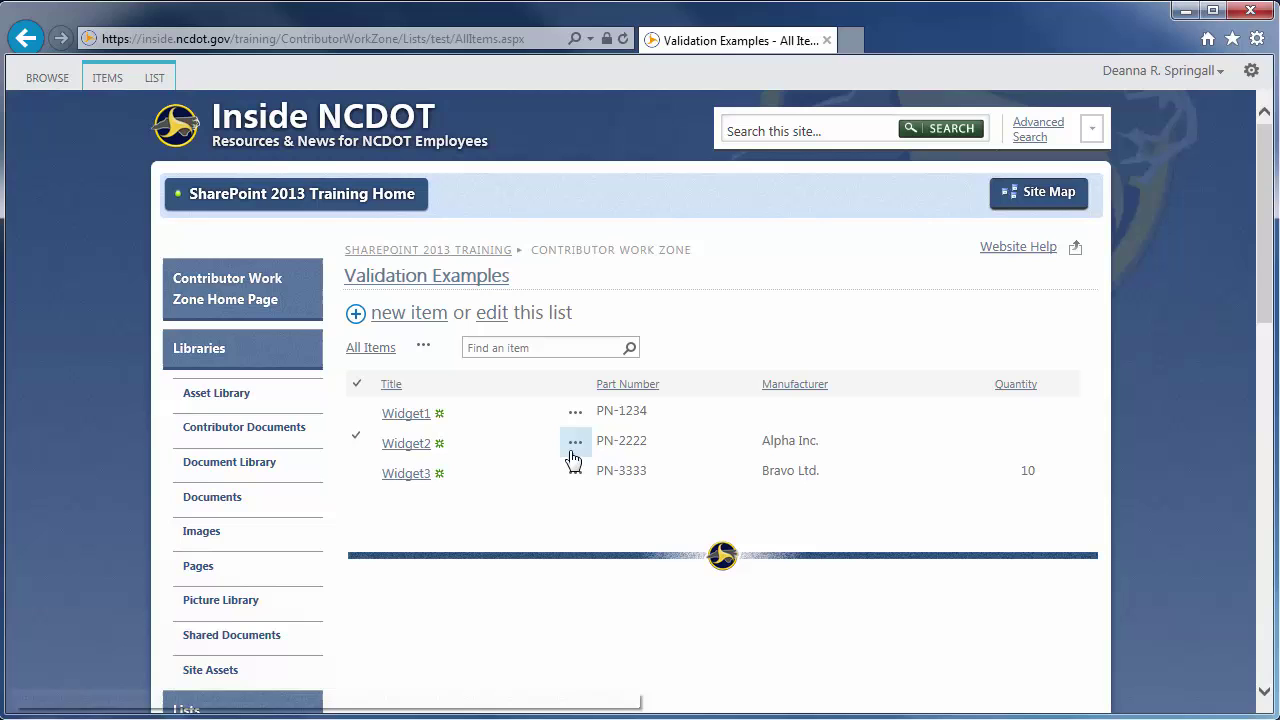
left_click(574, 472)
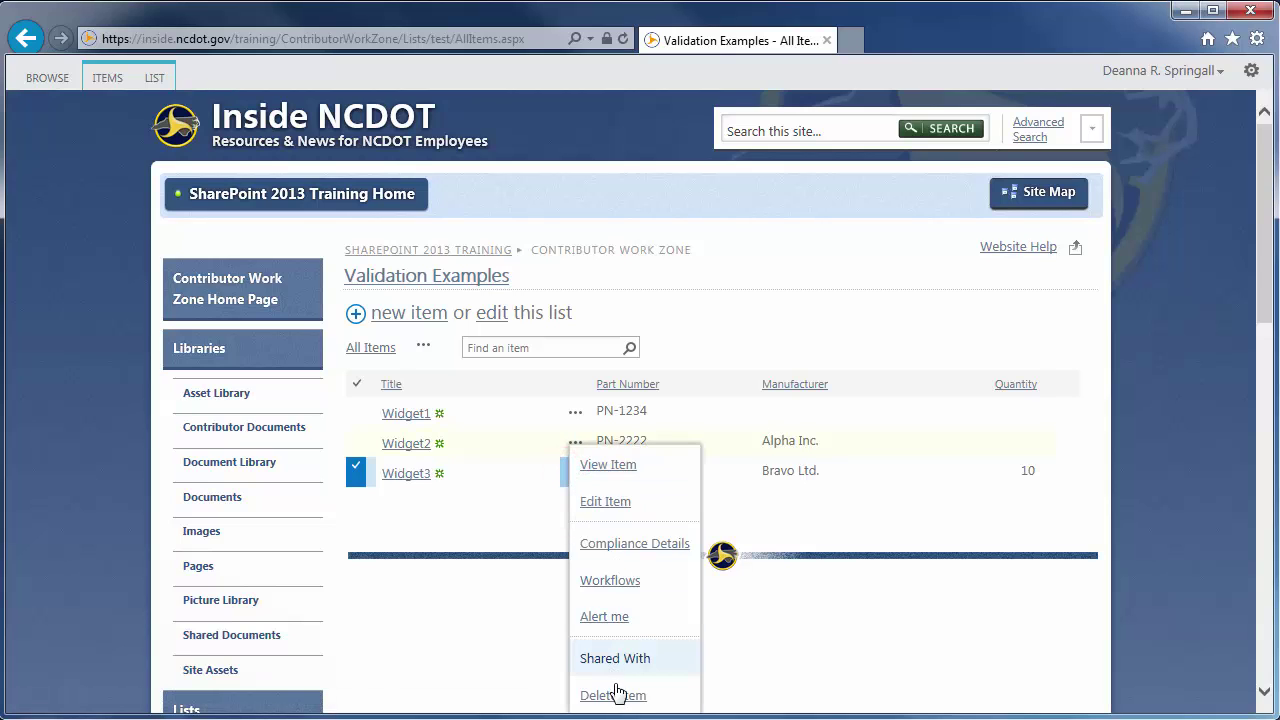
left_click(617, 693)
left_click(727, 590)
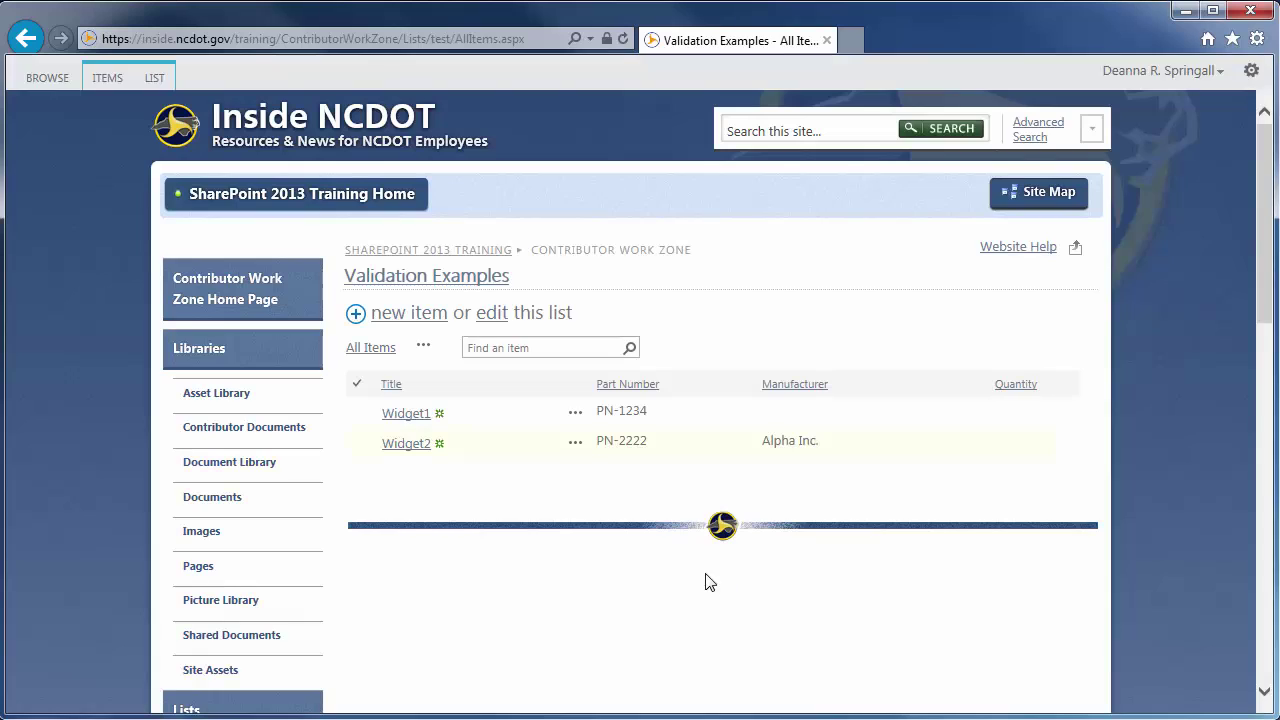
Try saving a new Widget3 (PN-3333) with quantity 9.8, then clear the rejected value.
left_click(395, 318)
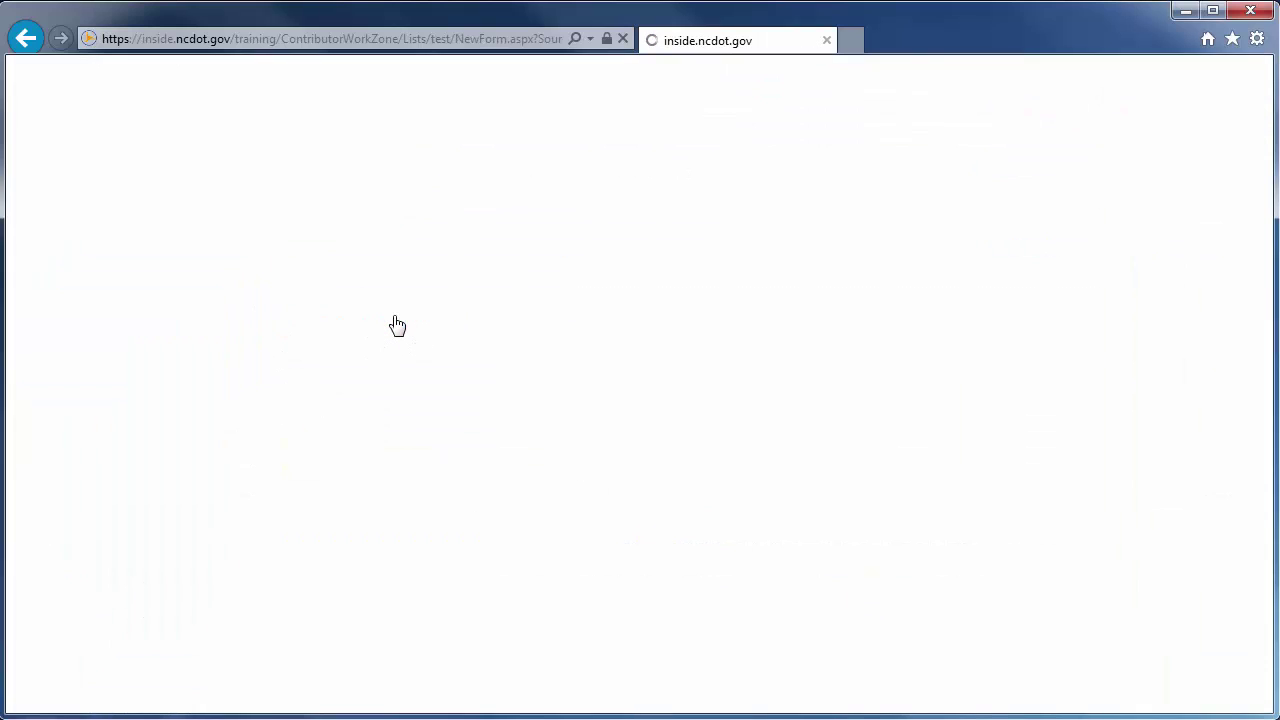
type("Widget3")
left_click(468, 468)
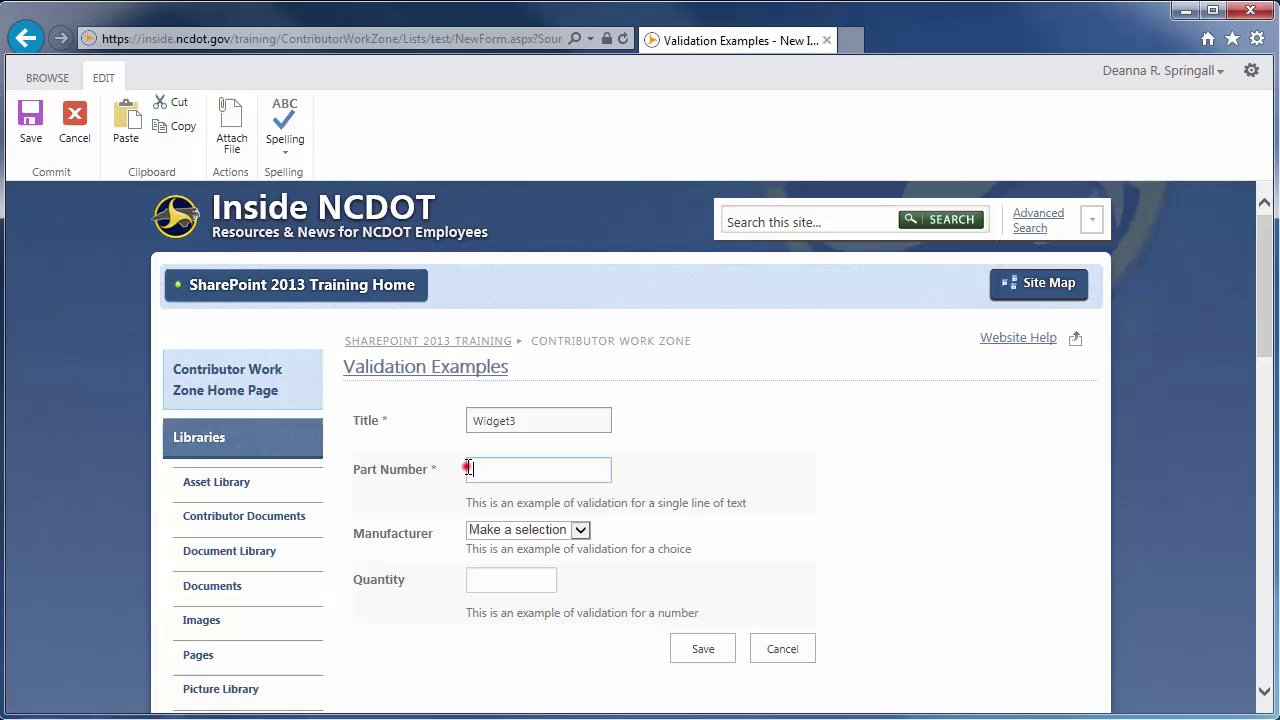
type("PN-3333")
left_click(488, 530)
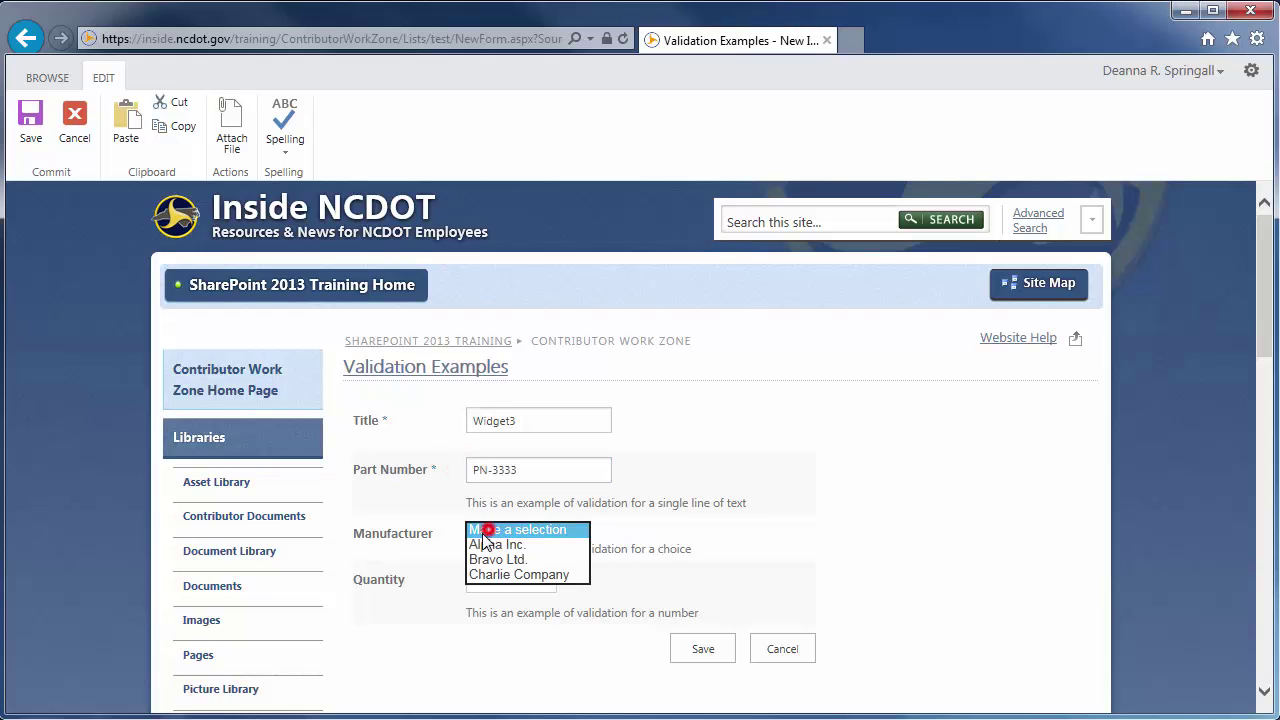
left_click(482, 559)
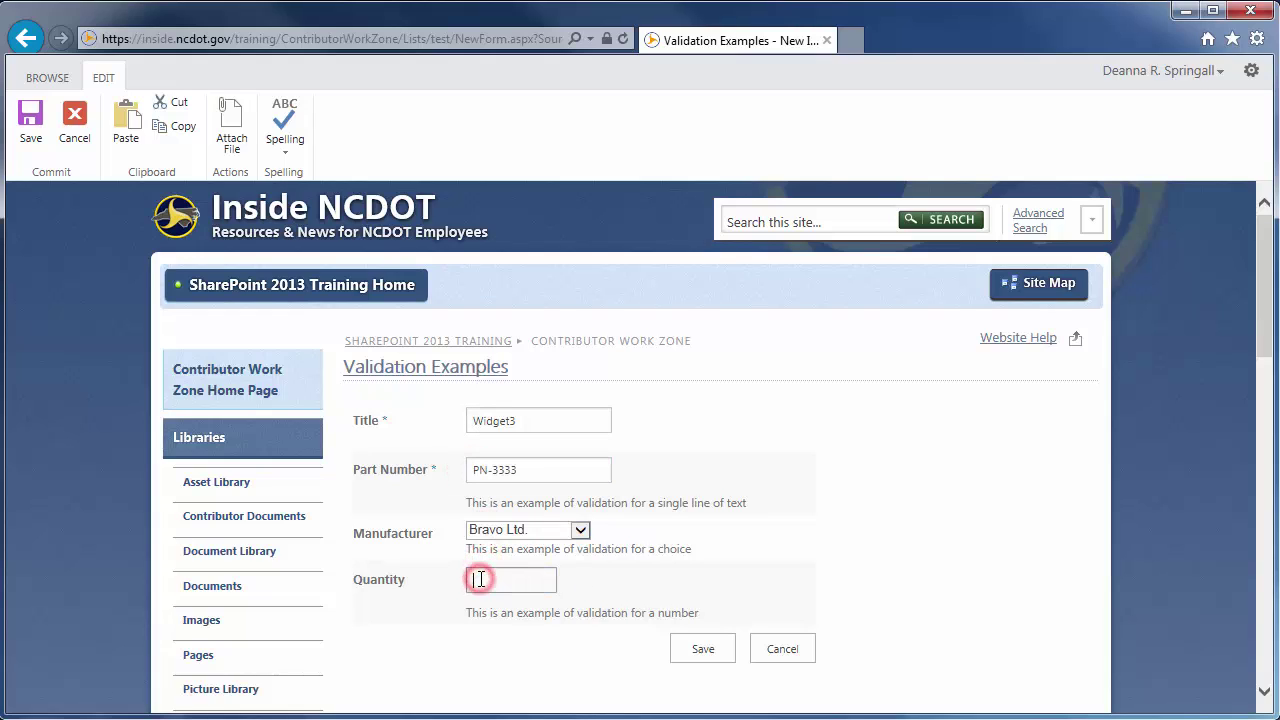
type("9.8")
left_click(714, 651)
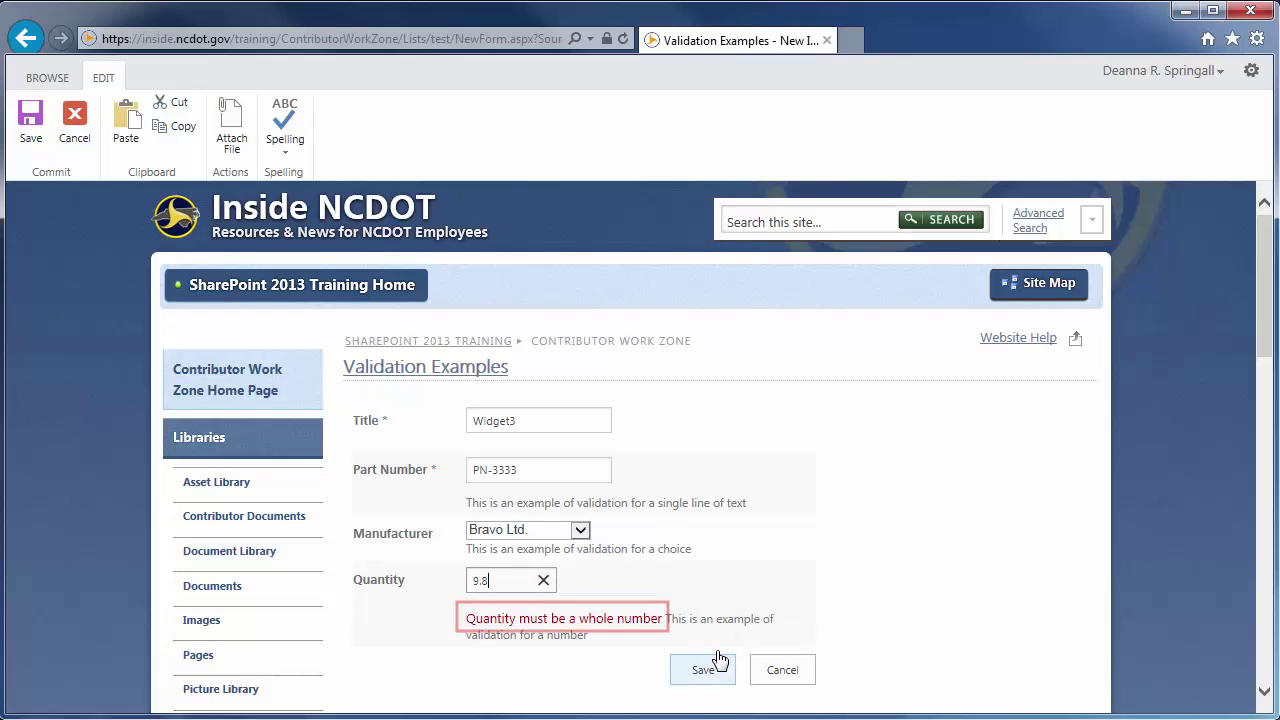
key("BackSpace")
key("BackSpace")
key("BackSpace")
Save Widget3 with quantity 10 and add a Ship Date Date and Time column with a validation-example description.
type("10")
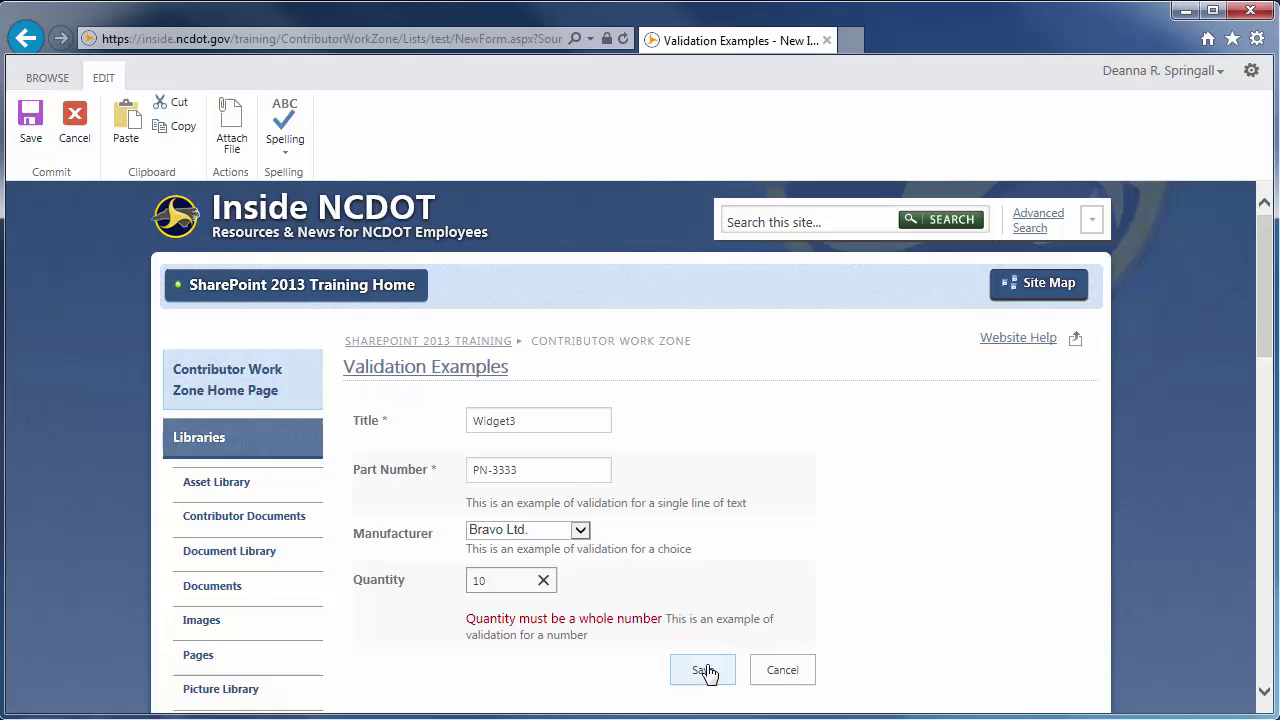
left_click(712, 664)
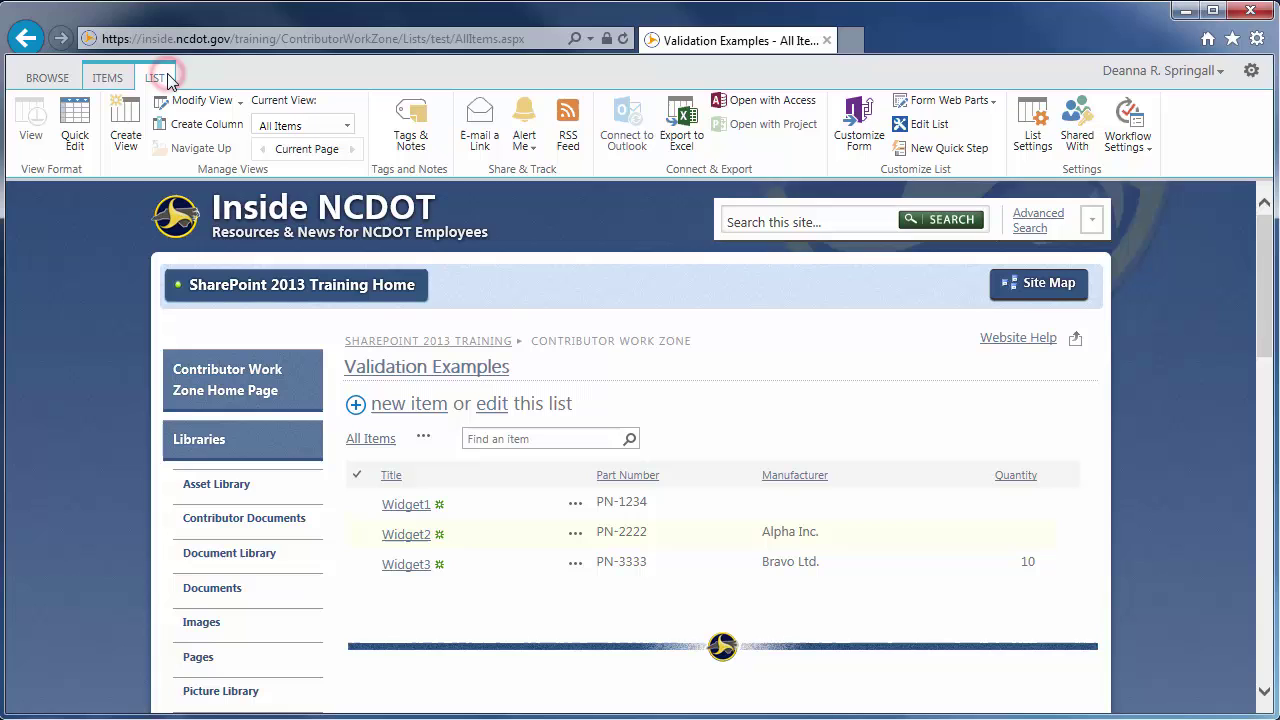
left_click(210, 130)
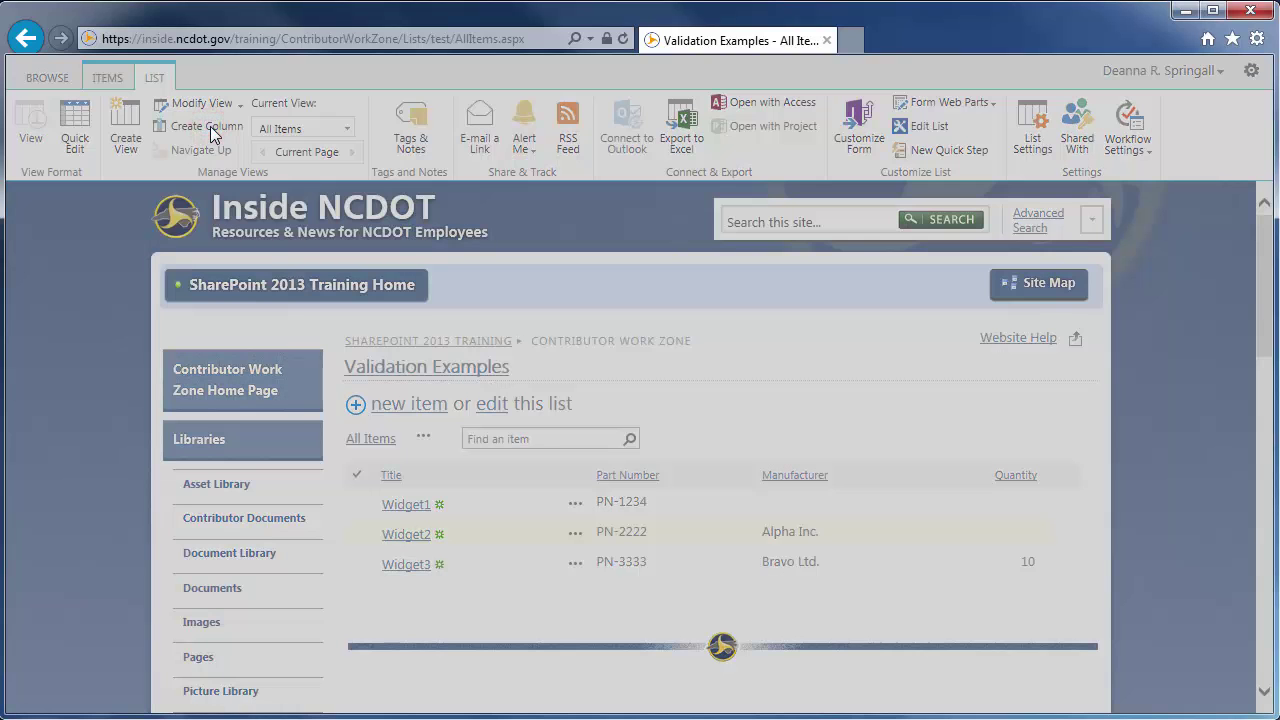
type("Ship Date")
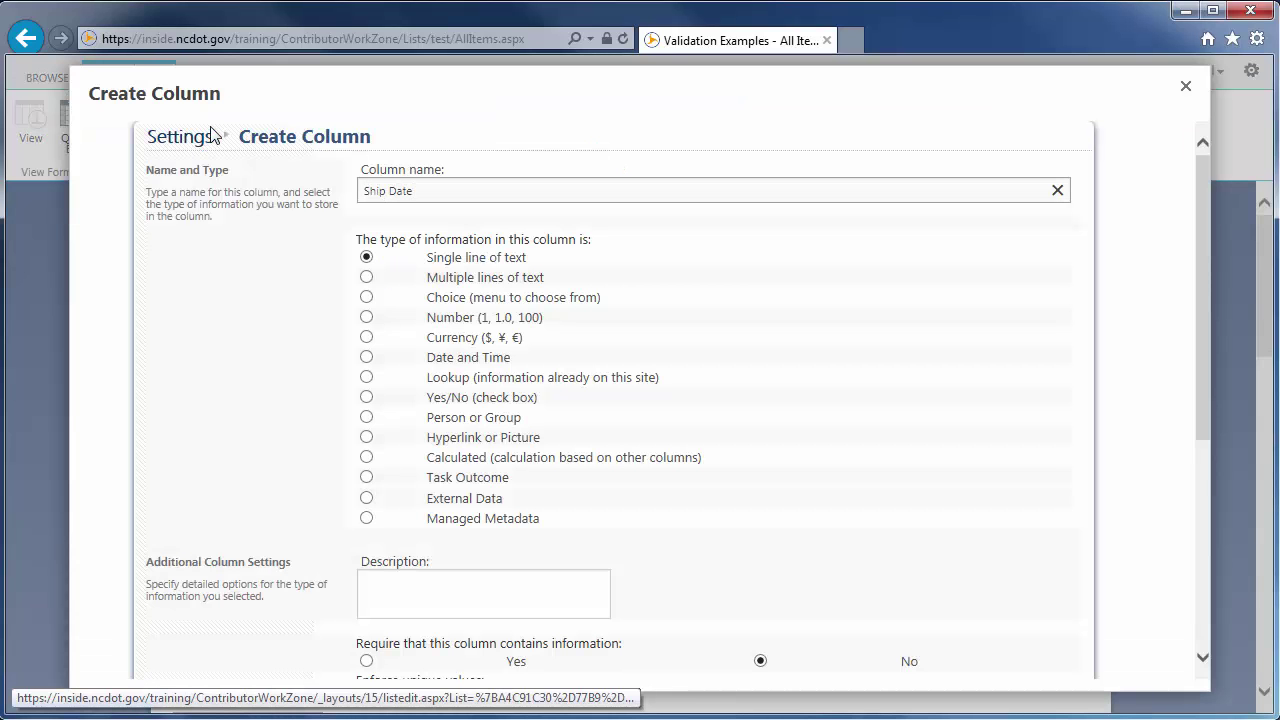
left_click(366, 357)
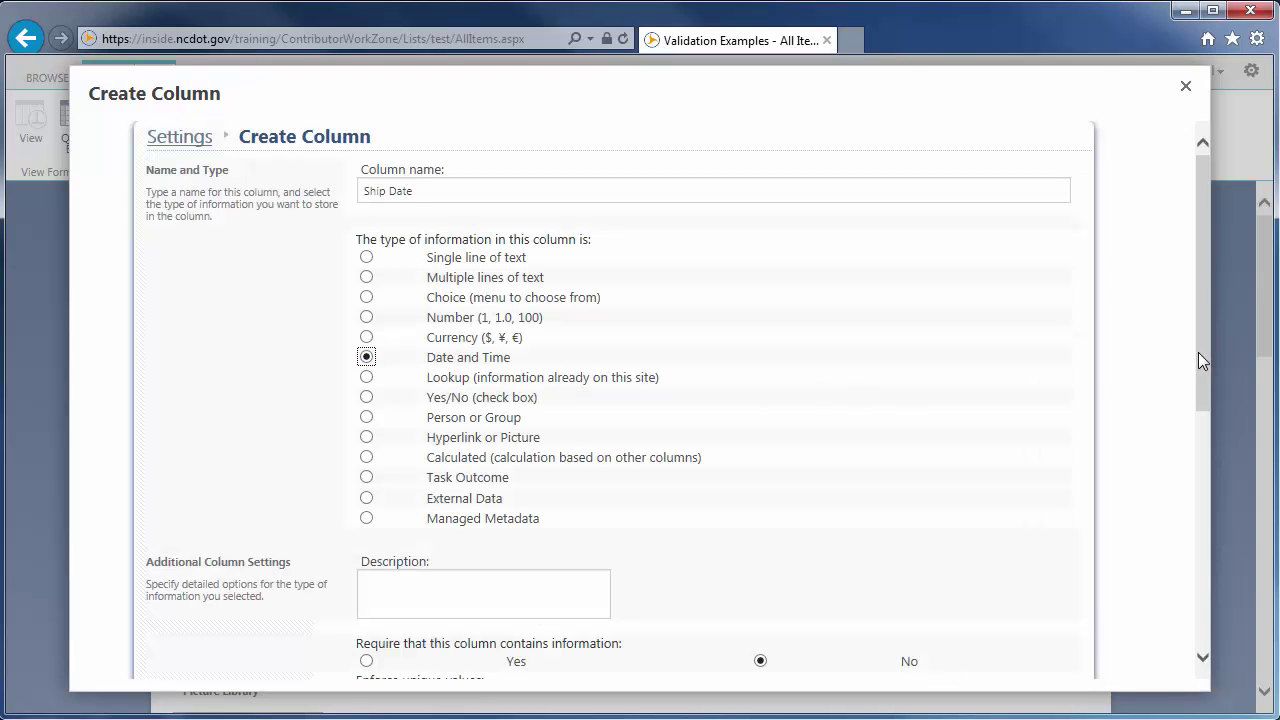
left_click_drag(1201, 360, 1201, 553)
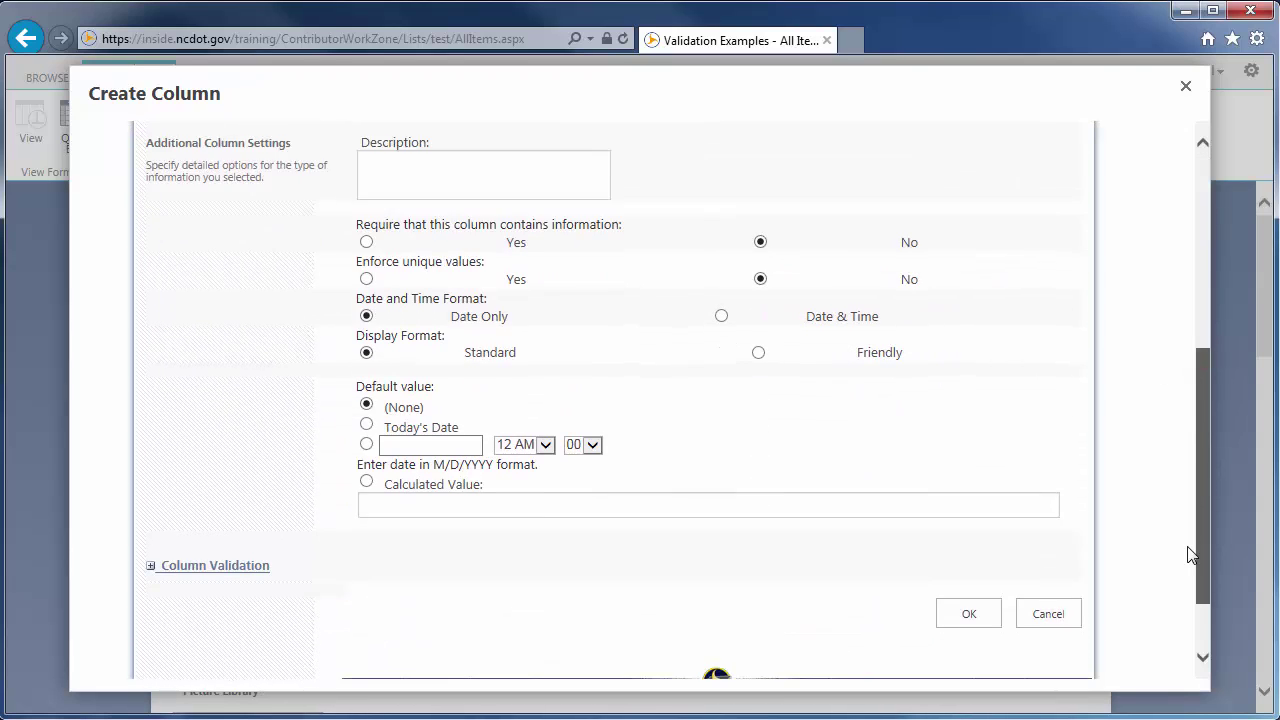
left_click(417, 177)
type("This is an example of validation for a date")
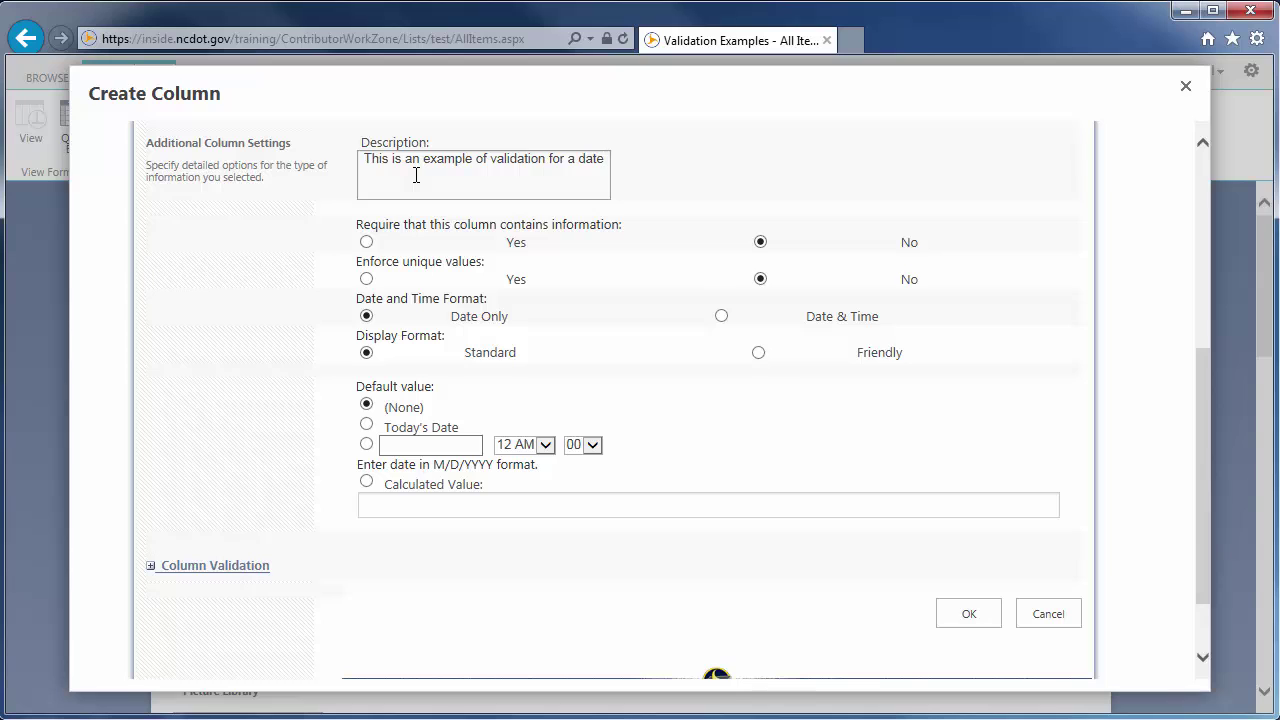
Give Ship Date the formula =[Ship Date]>=Today() with message 'Ship date cannot be in the past'.
left_click(152, 566)
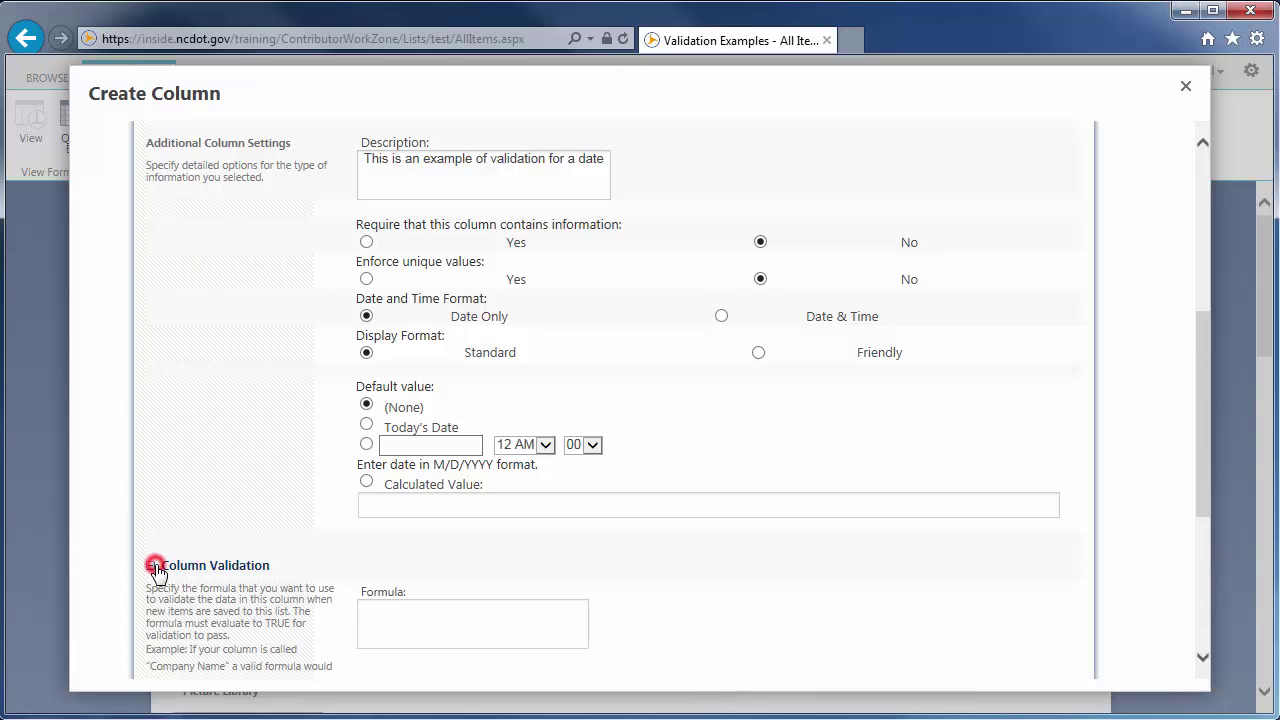
left_click_drag(1204, 333, 1189, 462)
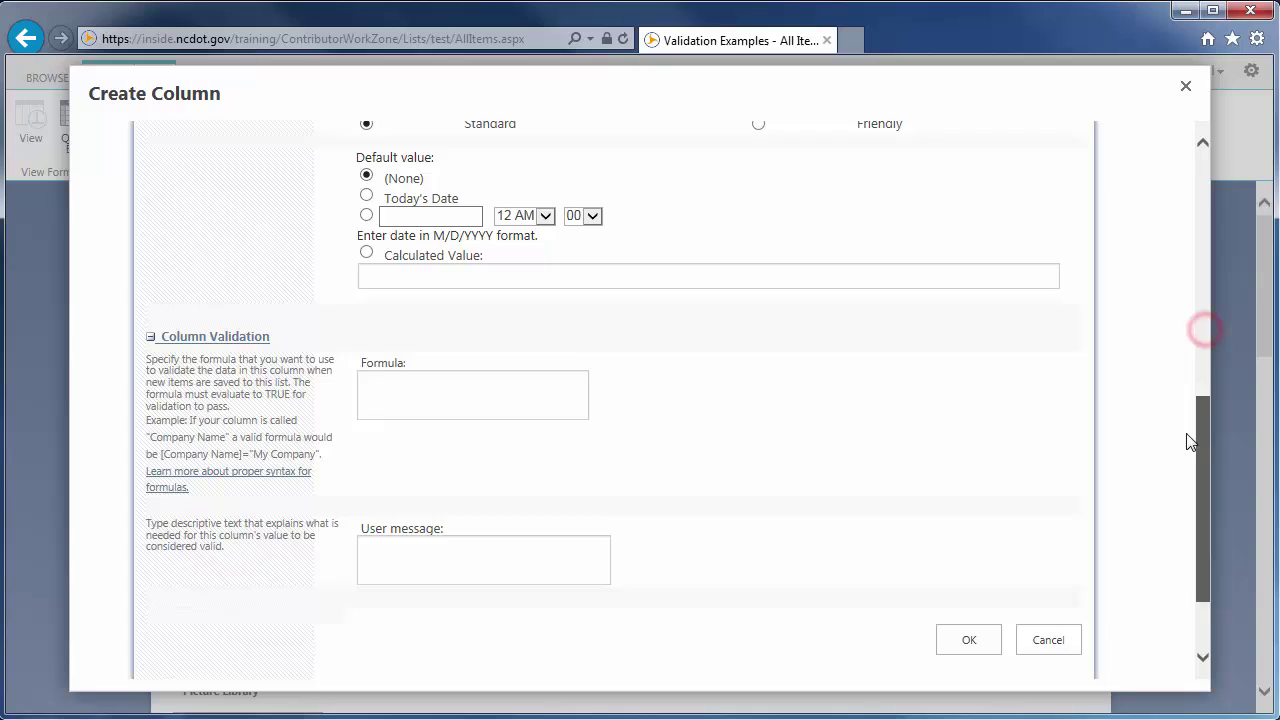
left_click(440, 291)
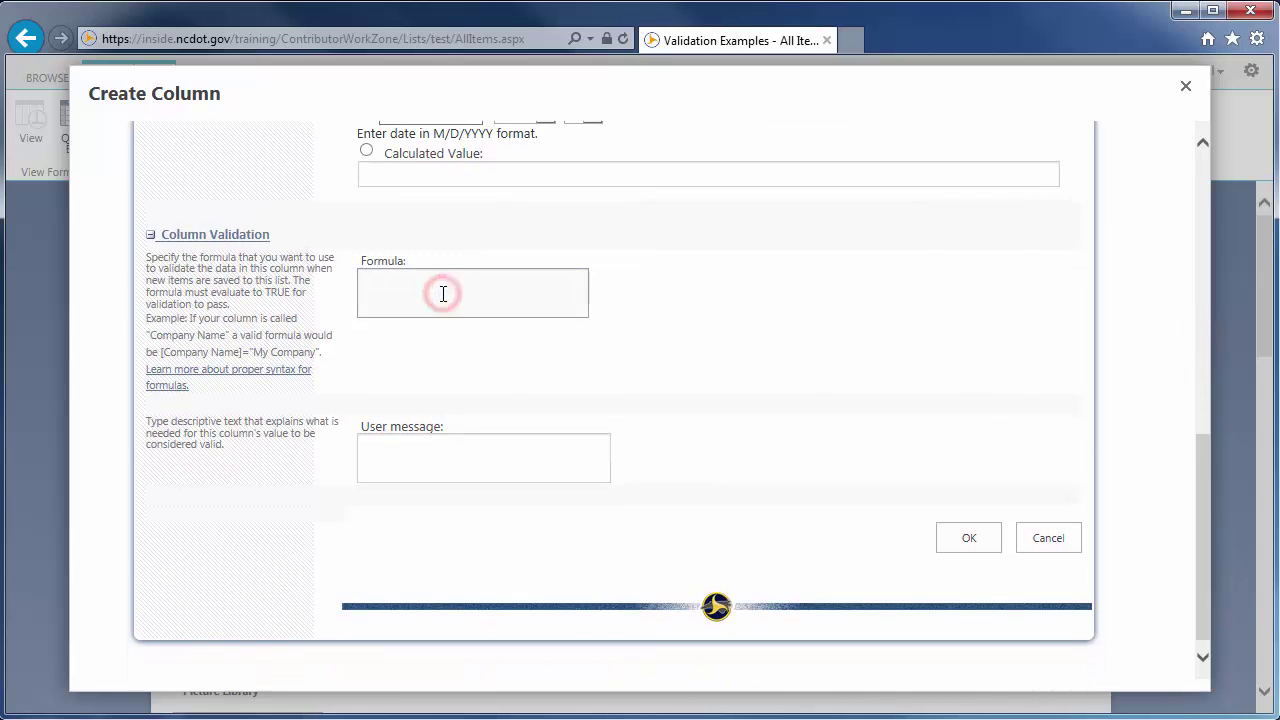
type("=[Ship Date]>=Today()")
left_click(386, 442)
type("Ship date cannot be in the past")
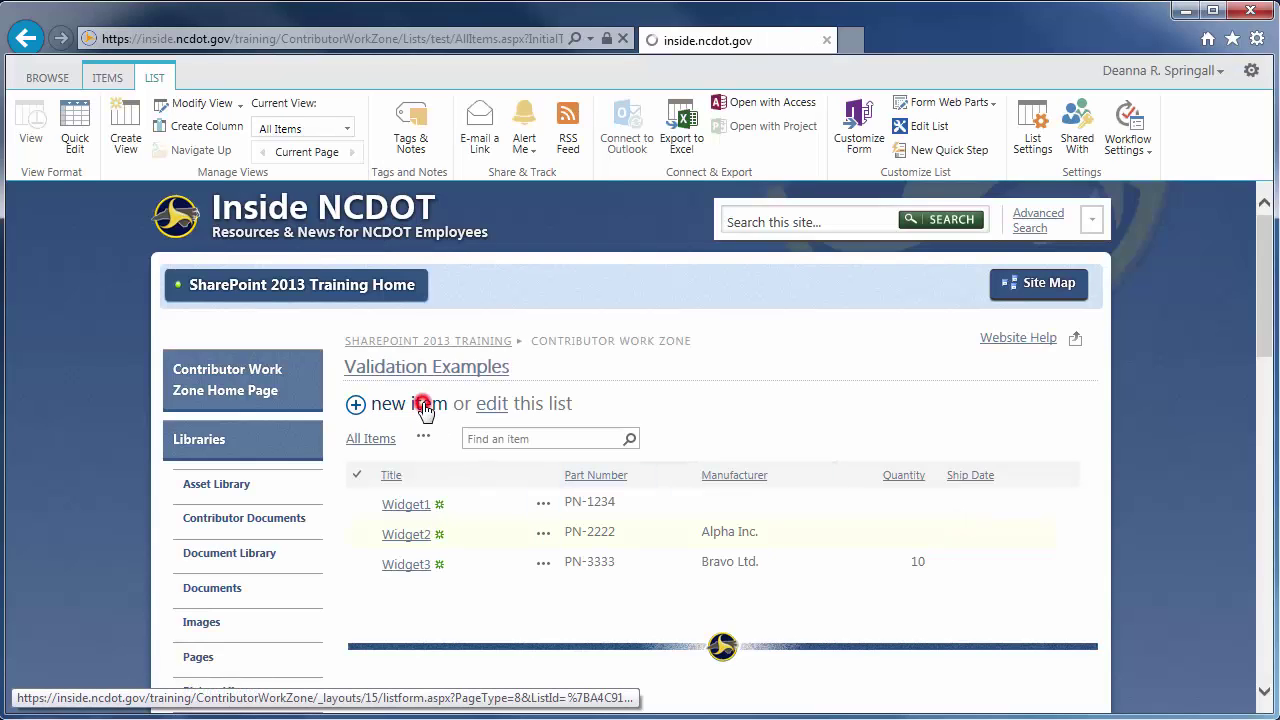
Enter Widget4 with part number PN-4444, manufacturer Charlie Company and quantity 10.
type("Widget4")
key("Tab")
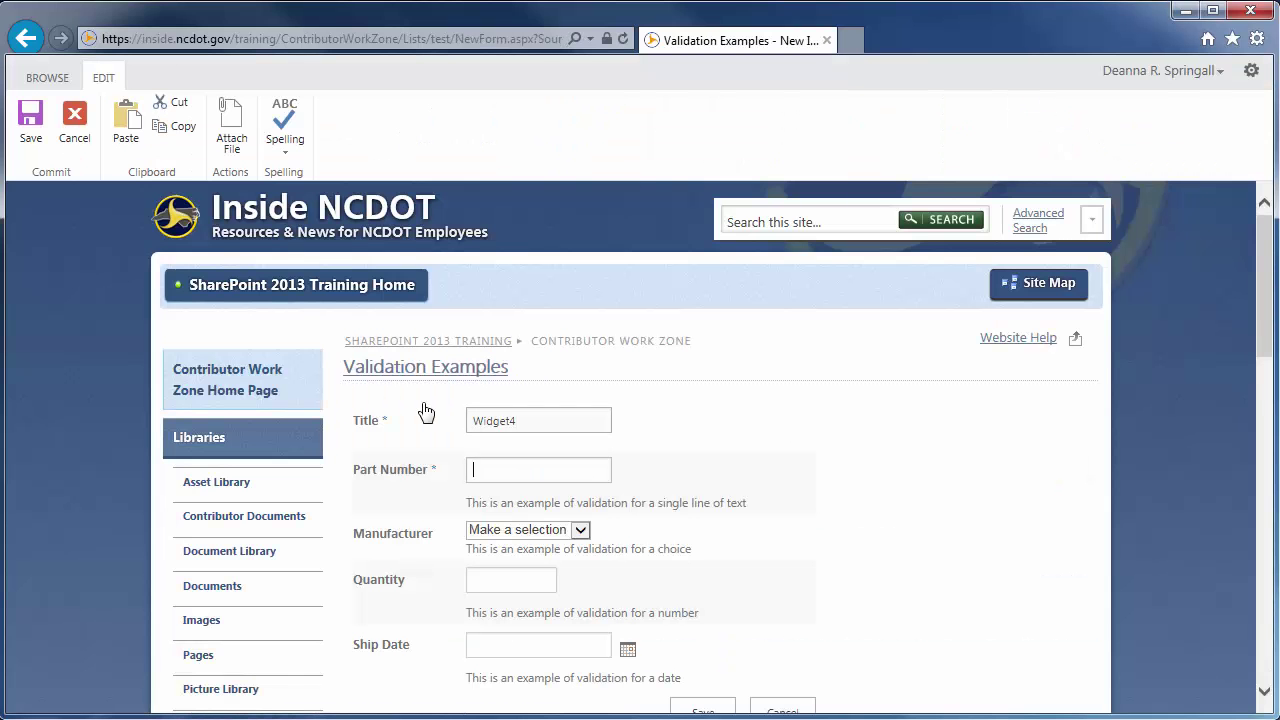
type("PN-4444")
left_click(474, 533)
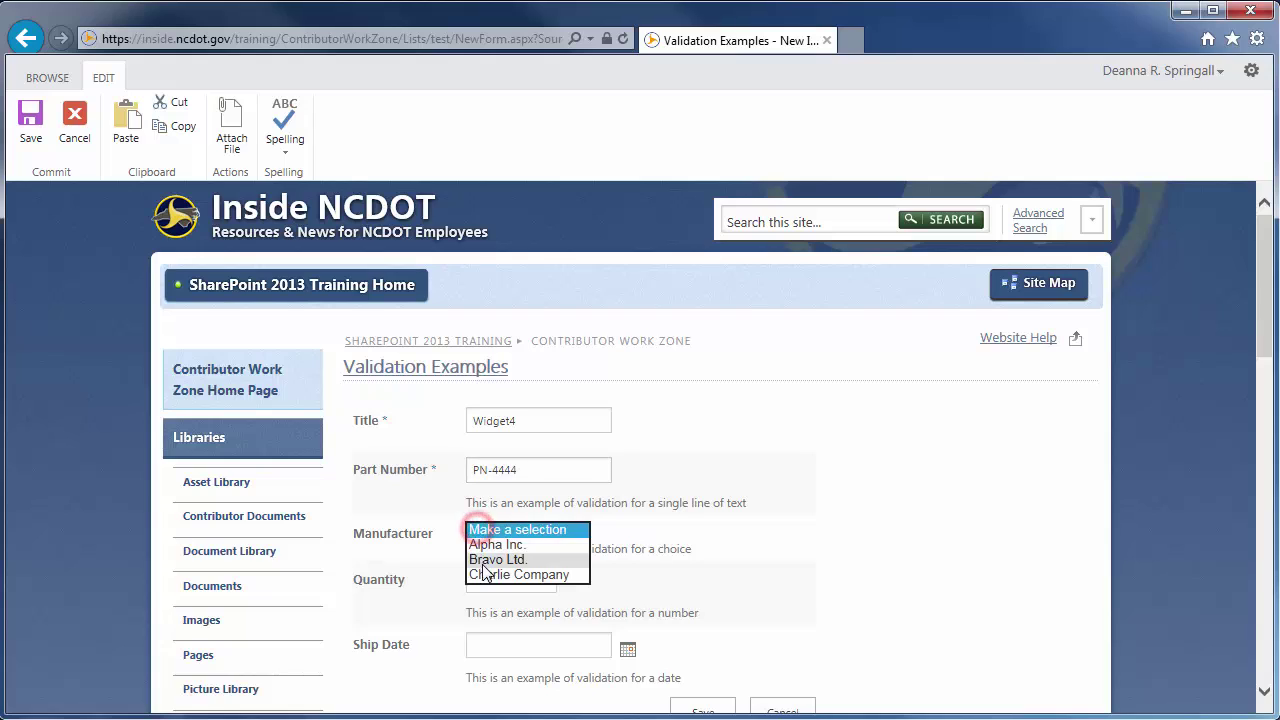
left_click(480, 574)
left_click(482, 580)
type("1")
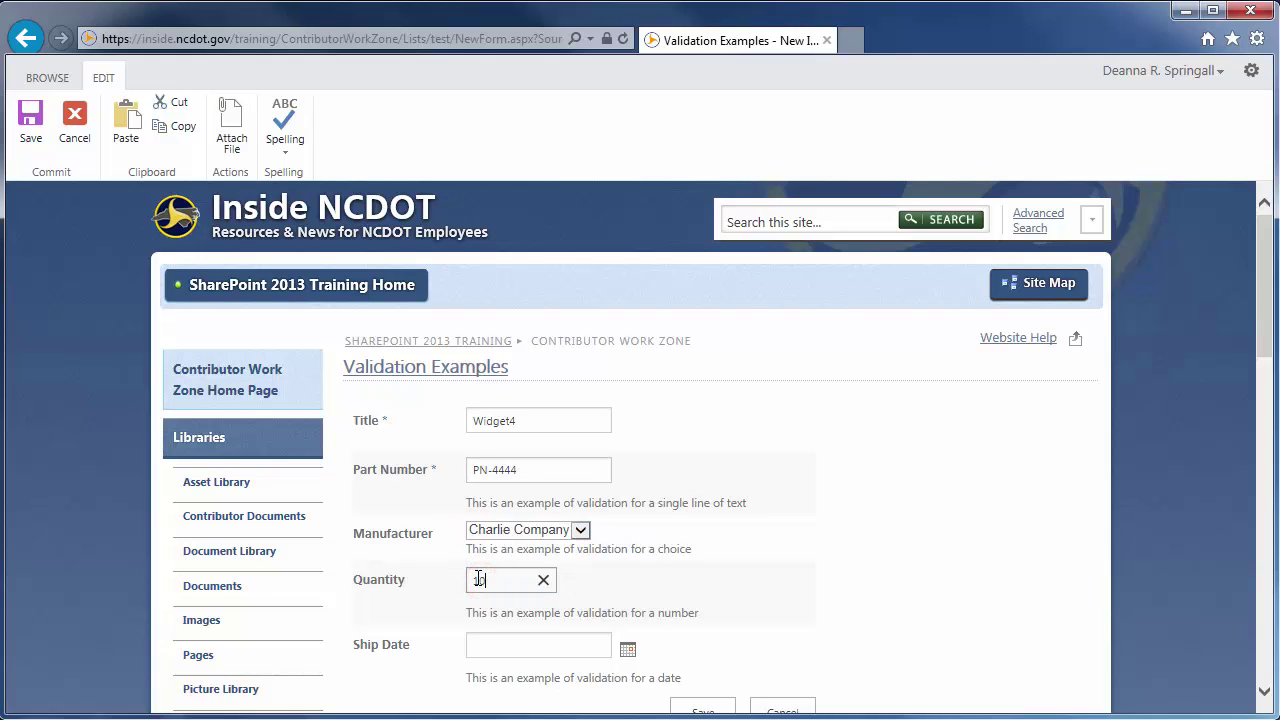
type("0")
Try ship date 10/8/2015, which is rejected, then save Widget4 with 10/10/2015.
left_click(627, 650)
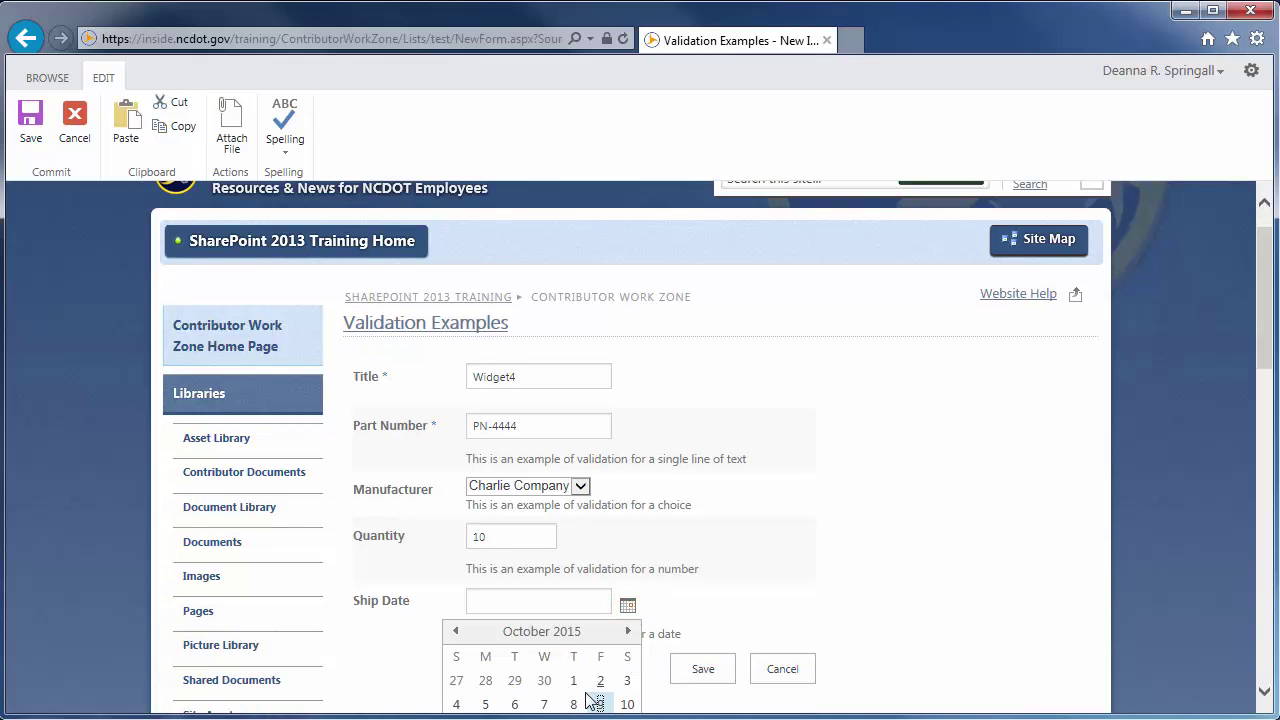
left_click(573, 704)
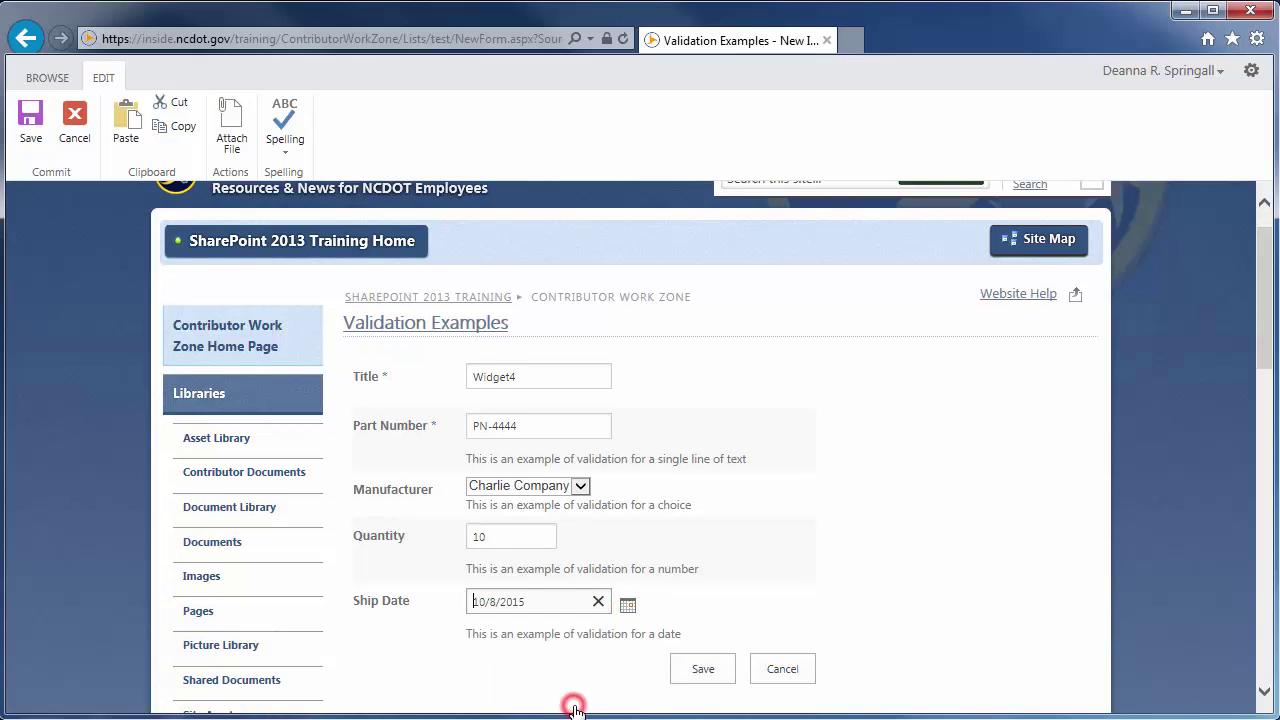
left_click(695, 670)
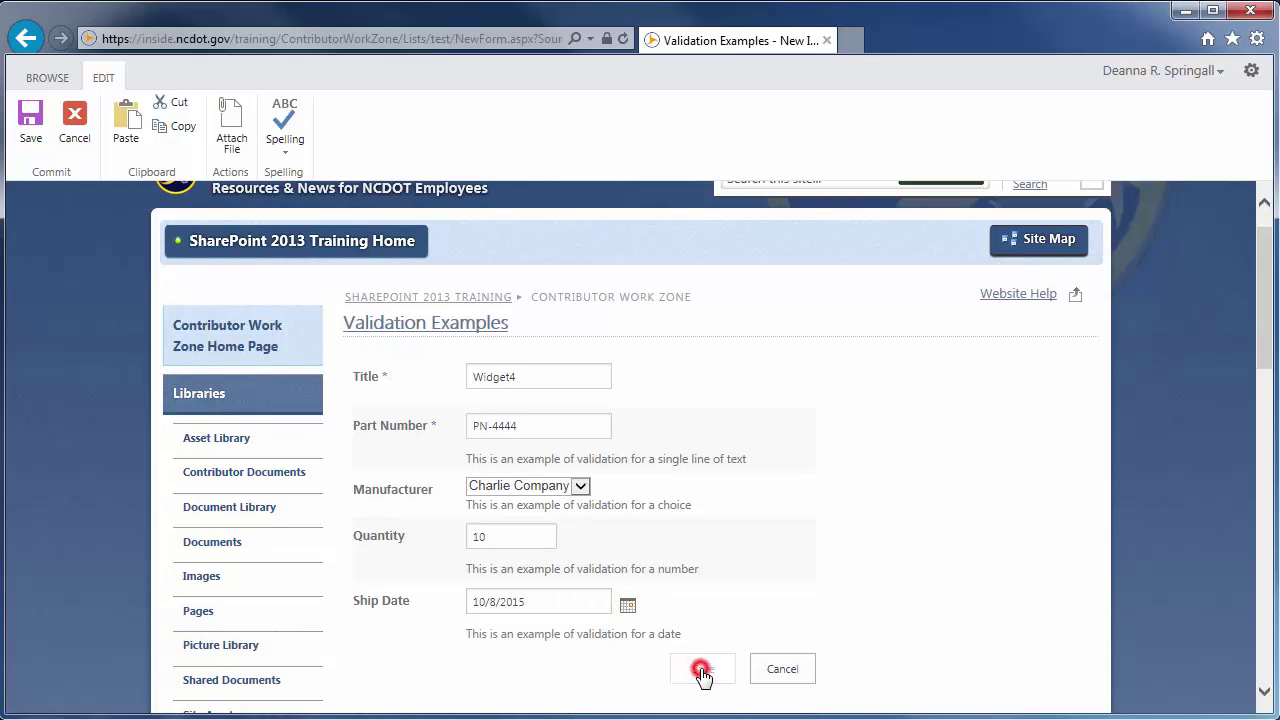
left_click(627, 605)
left_click(628, 705)
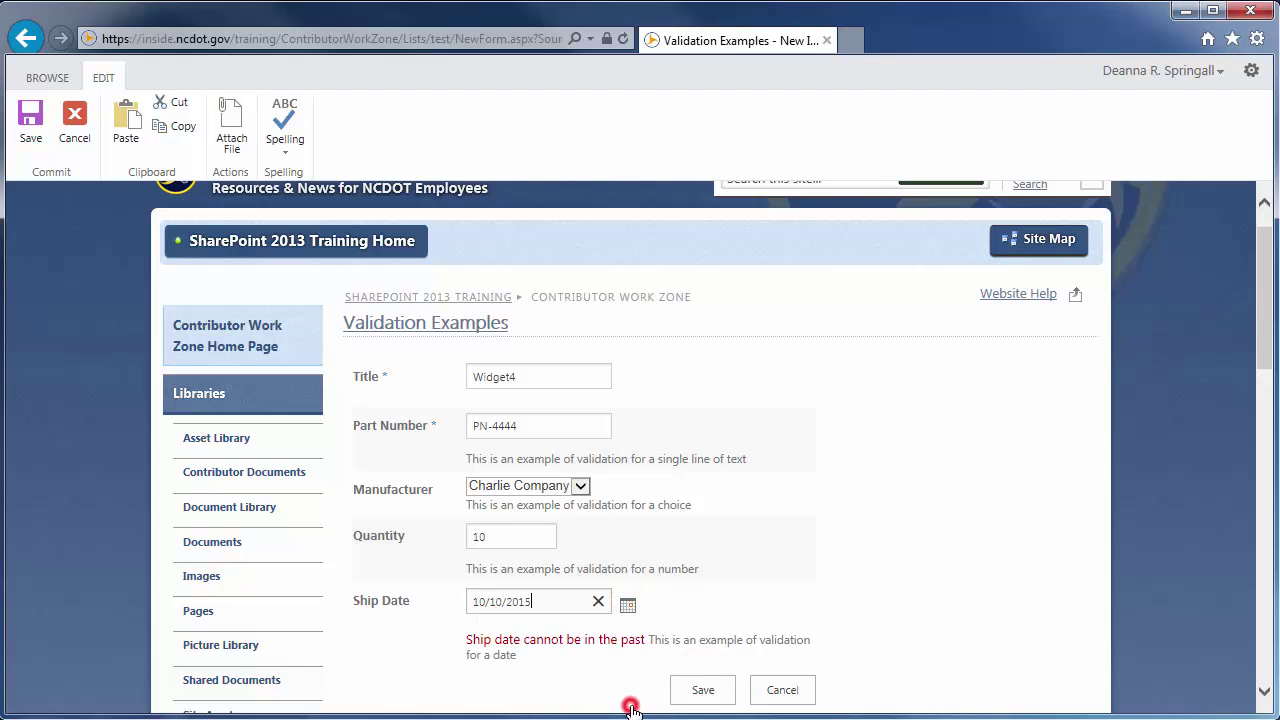
left_click(698, 692)
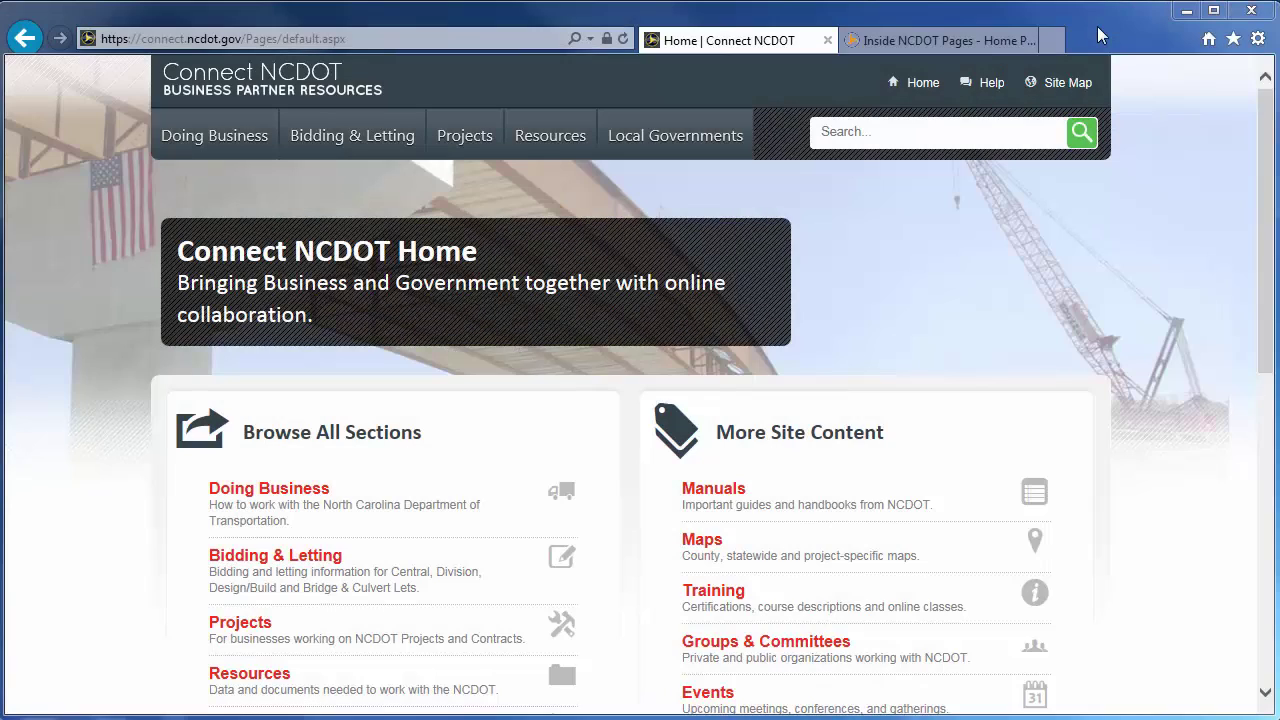
Visit the SharePoint Help page from Connect NCDOT Help, then return to the Inside NCDOT home tab.
left_click(1001, 82)
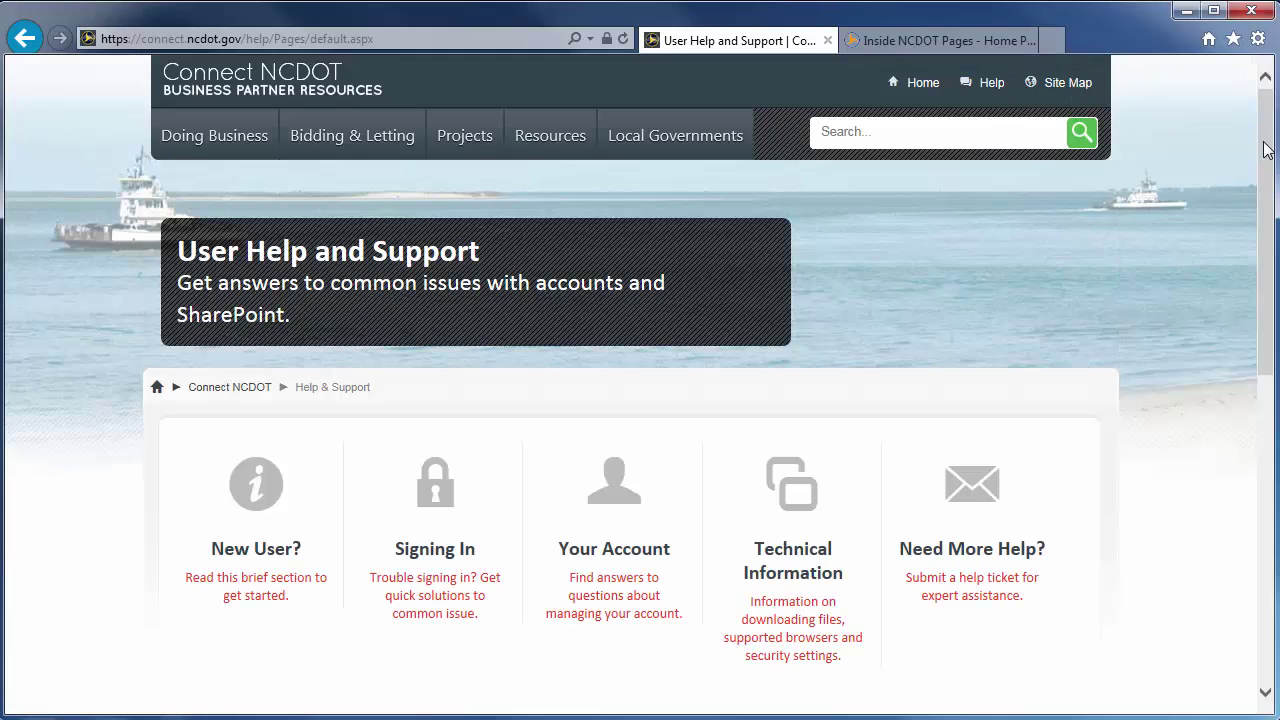
left_click_drag(1266, 150, 1263, 337)
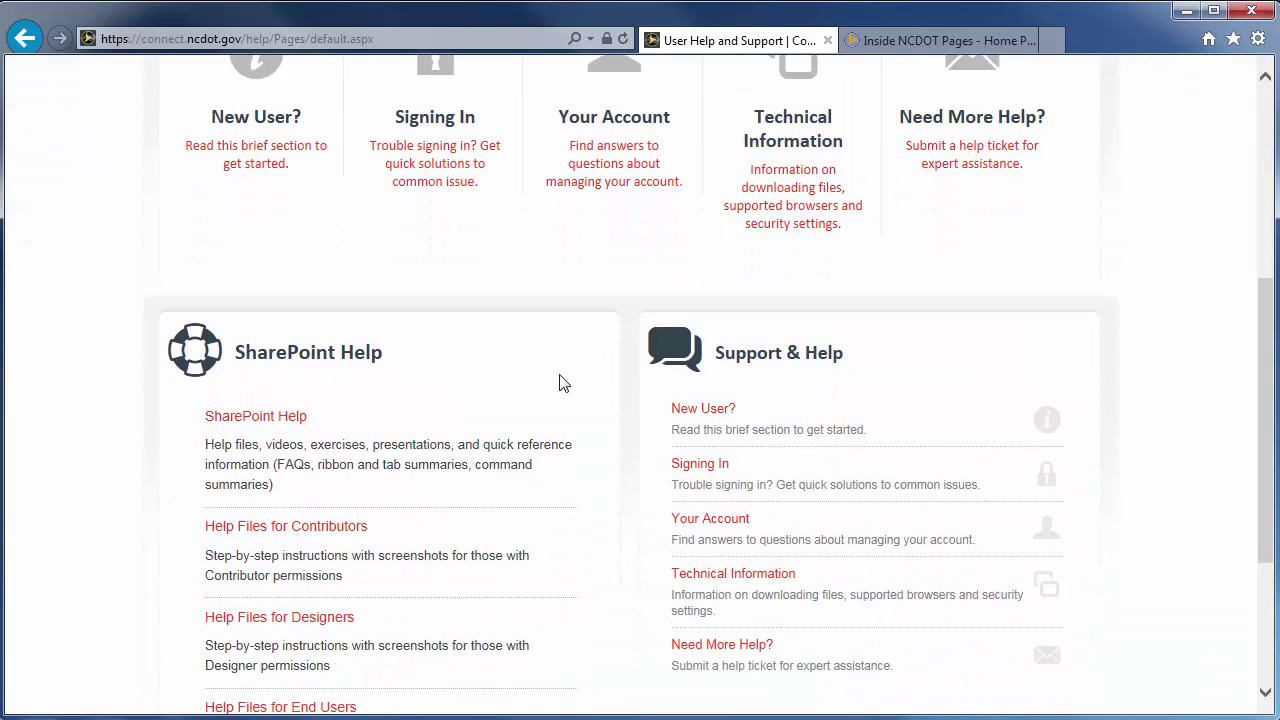
left_click(278, 420)
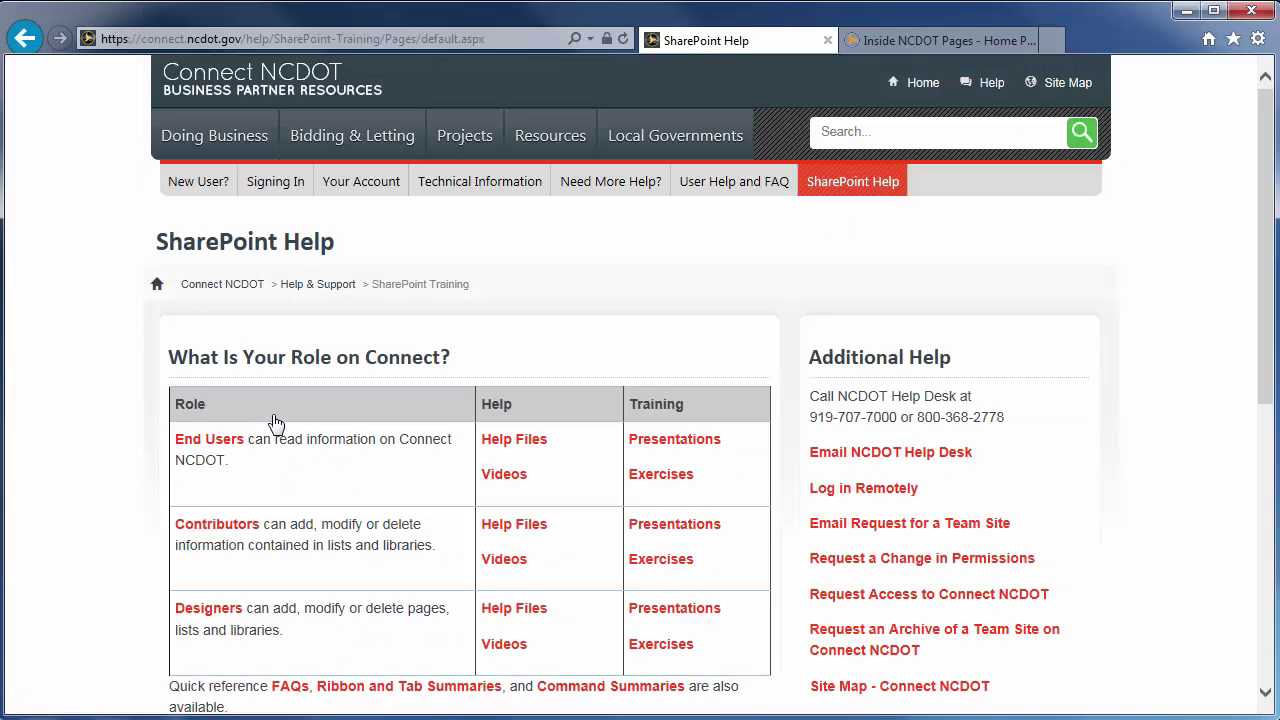
left_click(908, 44)
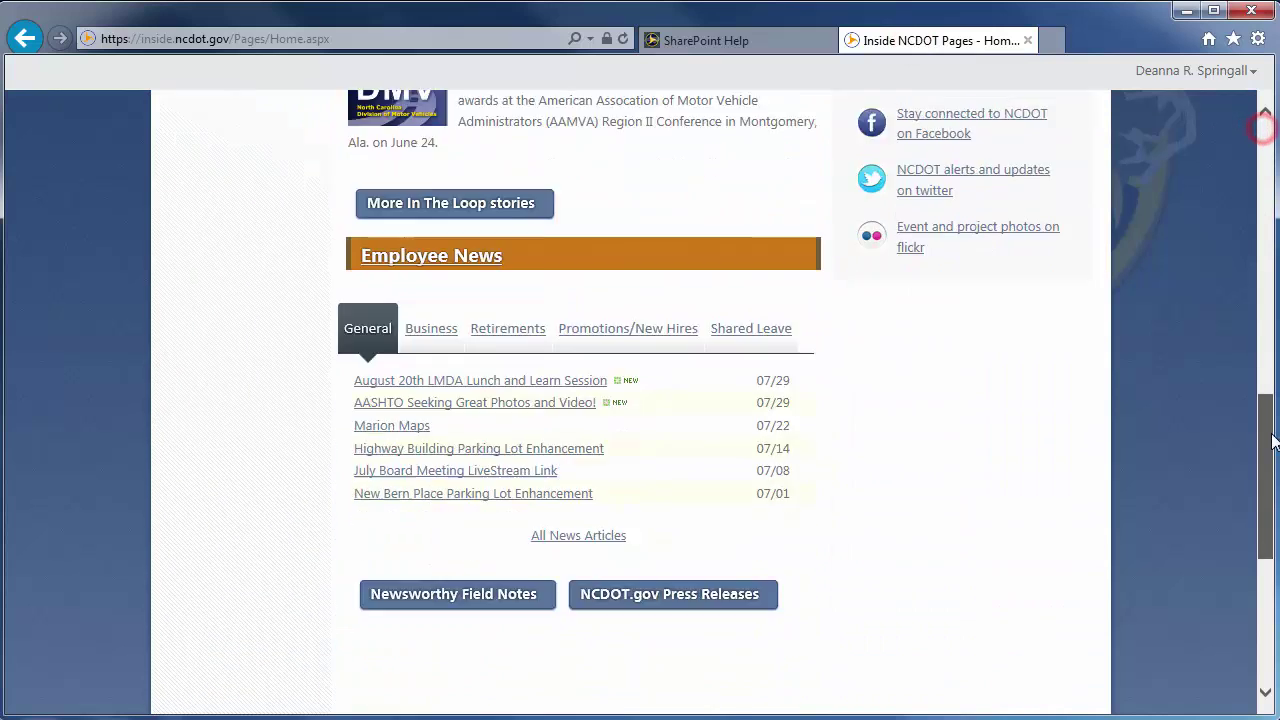
Scroll the Inside NCDOT home page down to the Get Help footer with the Website Help link.
left_click_drag(1268, 130, 1273, 527)
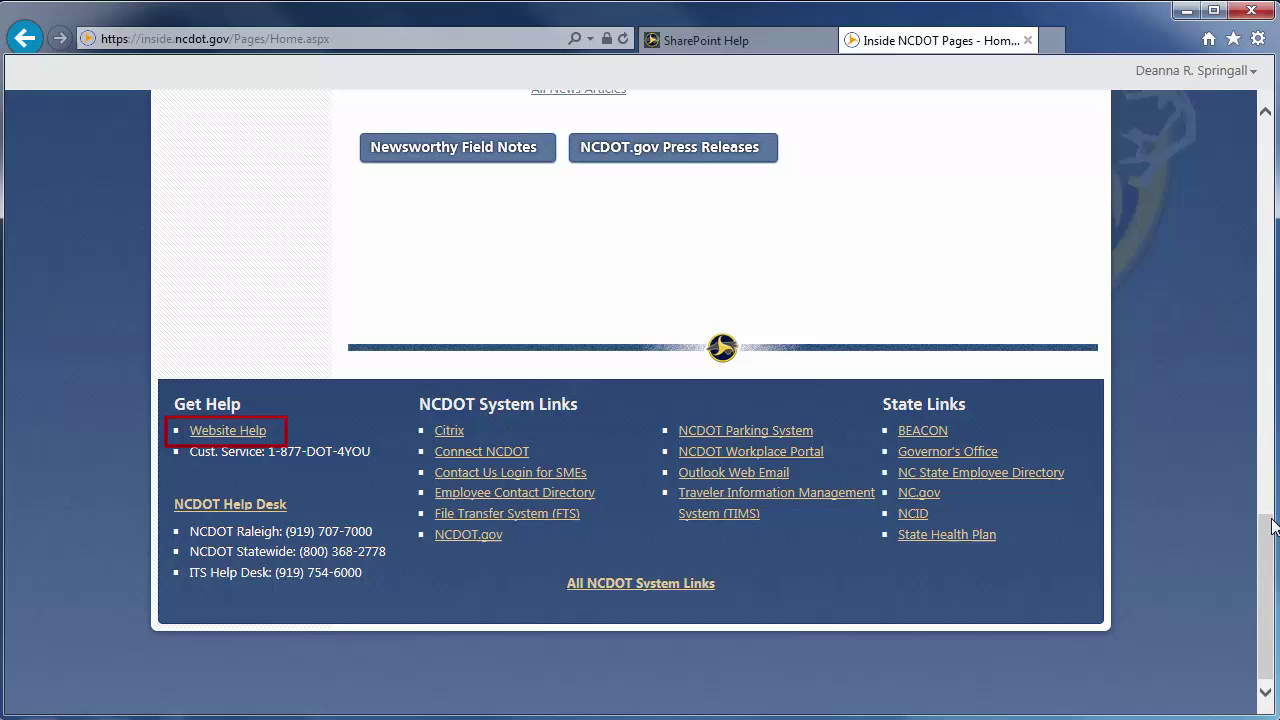